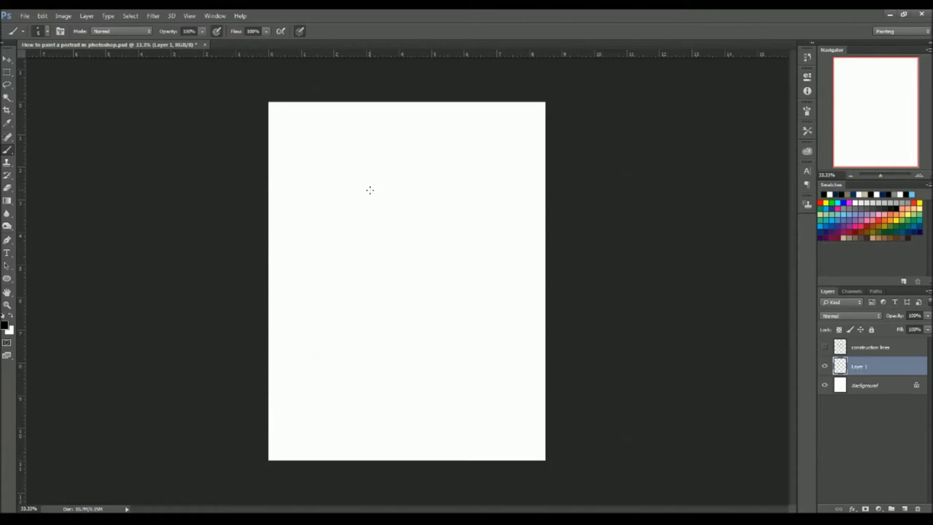
Try out a flat brush at size 90 with loose black strokes on the upper left of the canvas
{"action": "key", "text": "bracketright"}
{"action": "key", "text": "bracketright"}
{"action": "key", "text": "bracketright"}
{"action": "key", "text": "bracketright"}
{"action": "key", "text": "bracketright"}
{"action": "key", "text": "bracketright"}
{"action": "key", "text": "bracketright"}
{"action": "mouse_move", "coordinate": [326, 151]}
{"action": "left_mouse_down"}
{"action": "mouse_move", "coordinate": [314, 210]}
{"action": "mouse_move", "coordinate": [342, 182]}
{"action": "mouse_move", "coordinate": [269, 283]}
{"action": "left_mouse_up"}
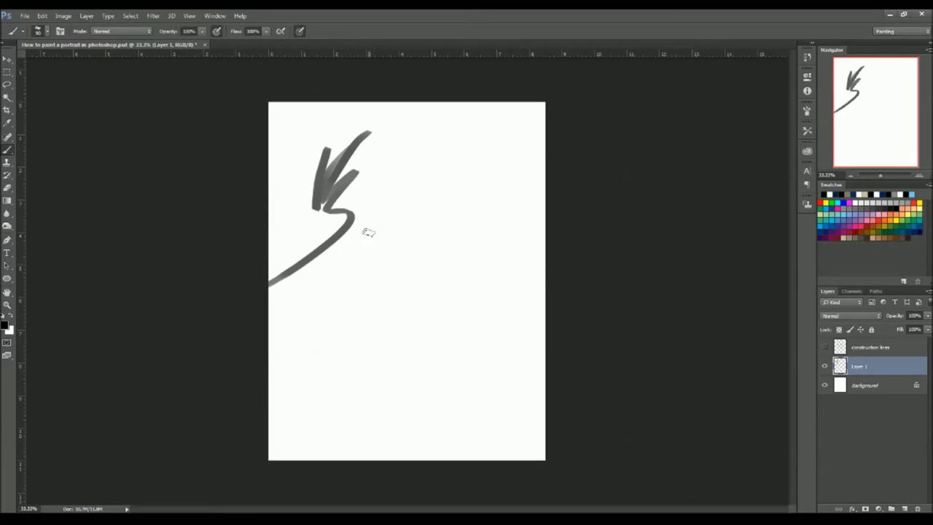
{"action": "left_click_drag", "start_coordinate": [375, 170], "coordinate": [359, 277]}
{"action": "left_click_drag", "start_coordinate": [317, 323], "coordinate": [360, 296]}
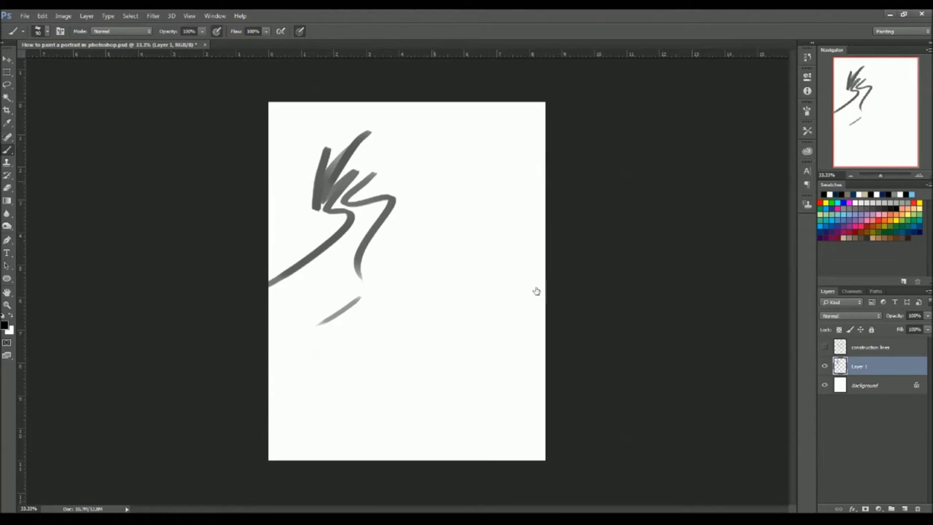
Try out a textured brush at size 200 with overlapping black strokes, and delete the scribble layer
{"action": "left_click", "coordinate": [563, 321]}
{"action": "left_click_drag", "start_coordinate": [431, 138], "coordinate": [477, 273]}
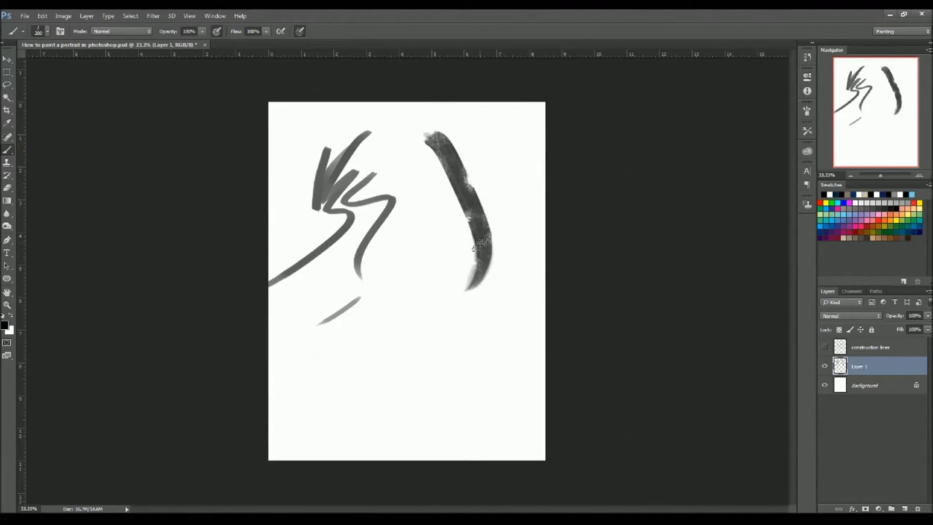
{"action": "left_click_drag", "start_coordinate": [439, 140], "coordinate": [500, 263]}
{"action": "left_click_drag", "start_coordinate": [424, 138], "coordinate": [448, 281]}
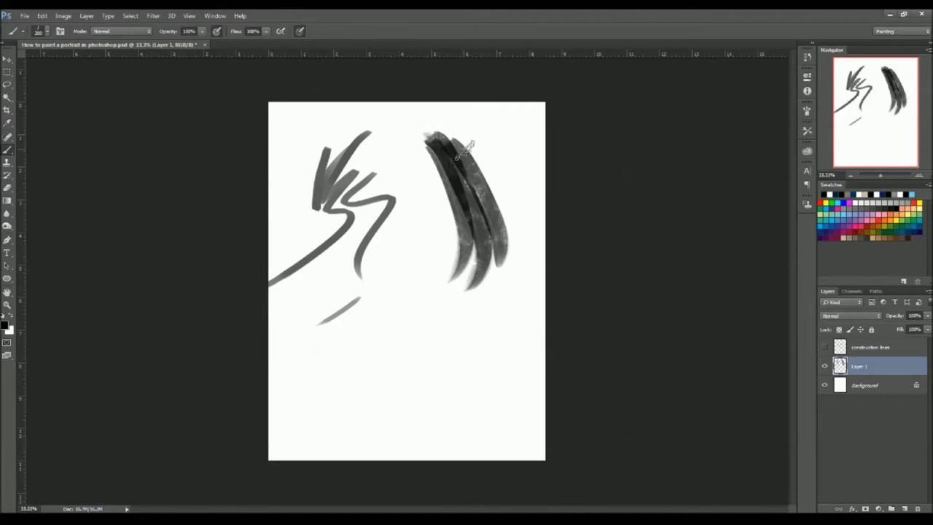
{"action": "left_click_drag", "start_coordinate": [464, 140], "coordinate": [512, 271]}
{"action": "left_click_drag", "start_coordinate": [433, 188], "coordinate": [435, 307]}
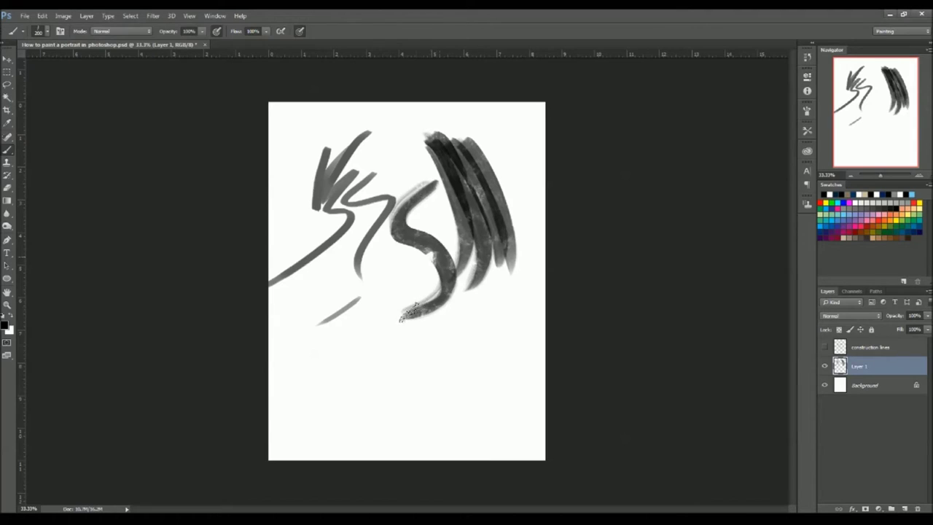
{"action": "mouse_move", "coordinate": [436, 197]}
{"action": "left_mouse_down"}
{"action": "mouse_move", "coordinate": [465, 235]}
{"action": "mouse_move", "coordinate": [452, 304]}
{"action": "left_mouse_up"}
{"action": "mouse_move", "coordinate": [446, 234]}
{"action": "left_mouse_down"}
{"action": "mouse_move", "coordinate": [365, 295]}
{"action": "mouse_move", "coordinate": [419, 339]}
{"action": "left_mouse_up"}
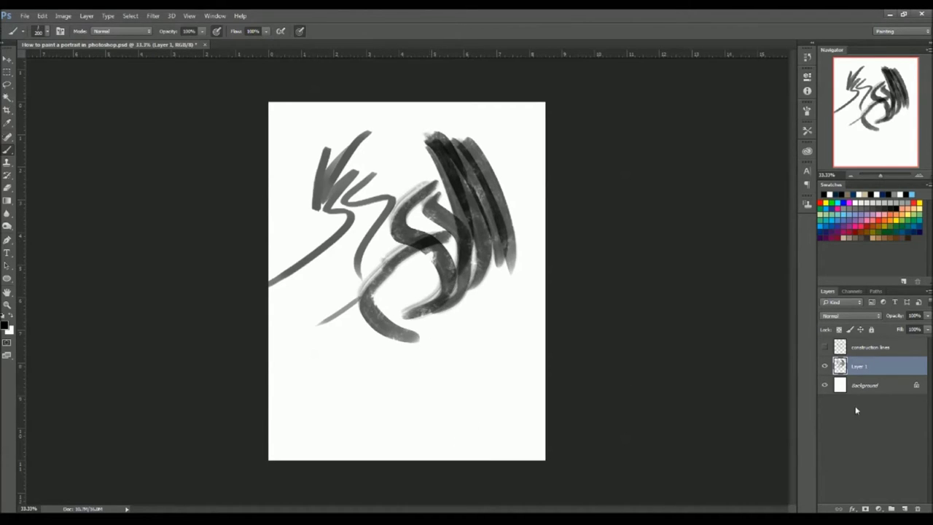
{"action": "key", "text": "Delete"}
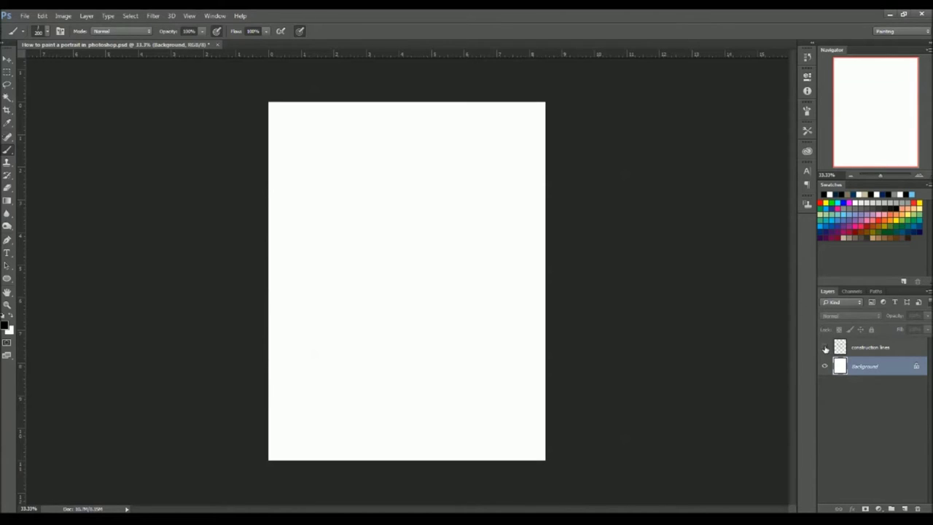
Show the construction lines layer and add a new layer between it and the background
{"action": "left_click", "coordinate": [824, 347]}
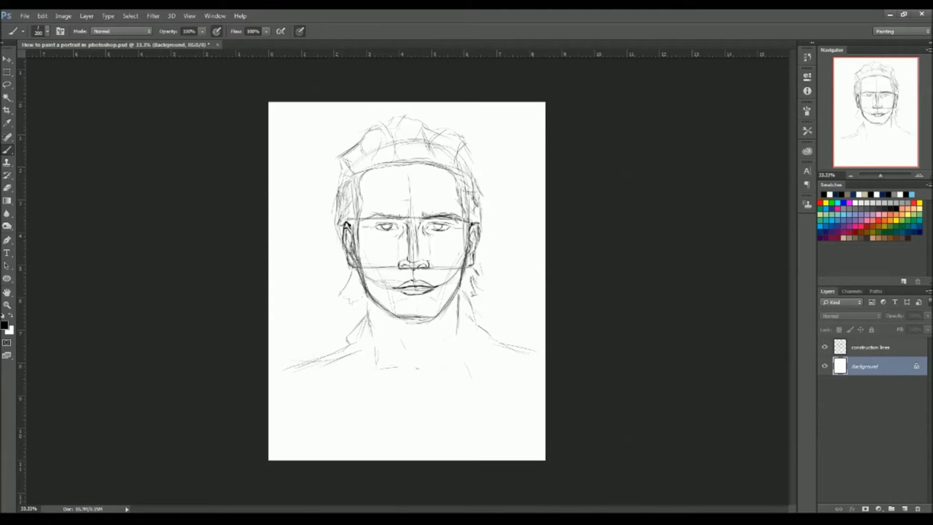
{"action": "left_click", "coordinate": [900, 353]}
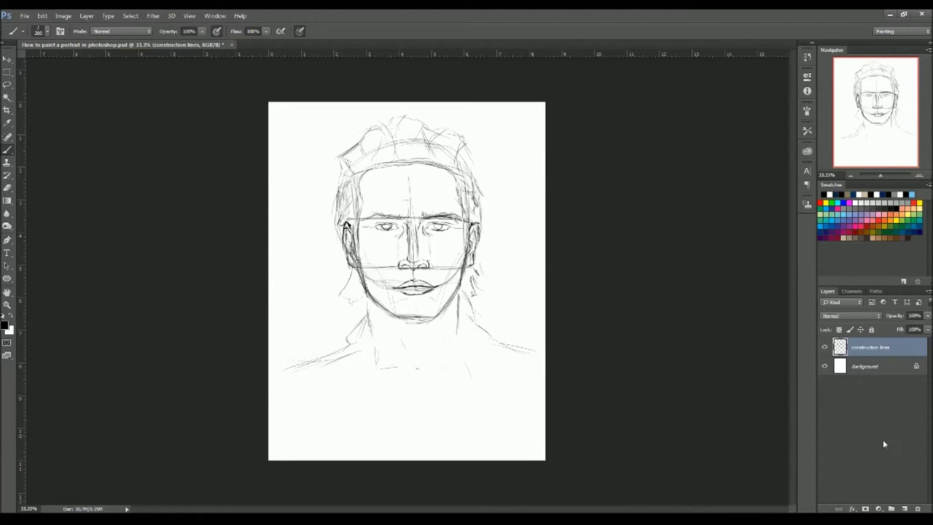
{"action": "left_click", "coordinate": [906, 370]}
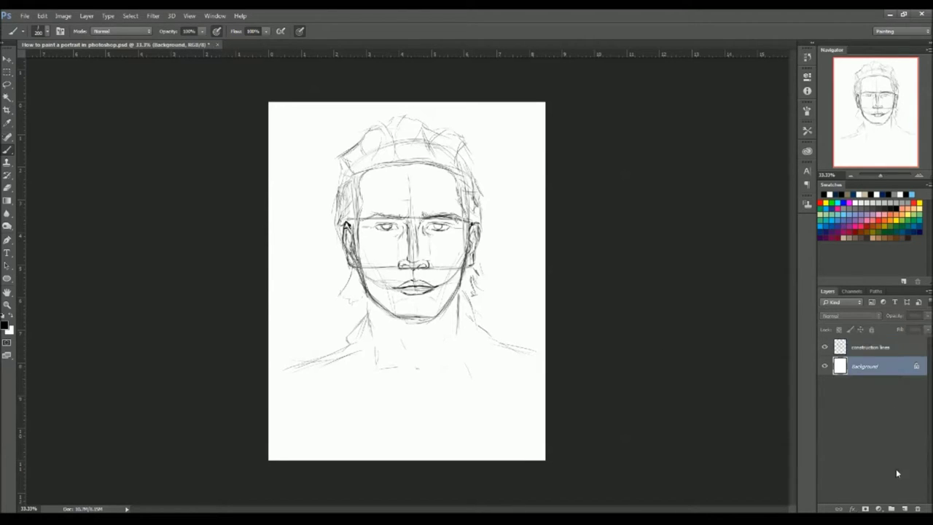
{"action": "left_click", "coordinate": [904, 509]}
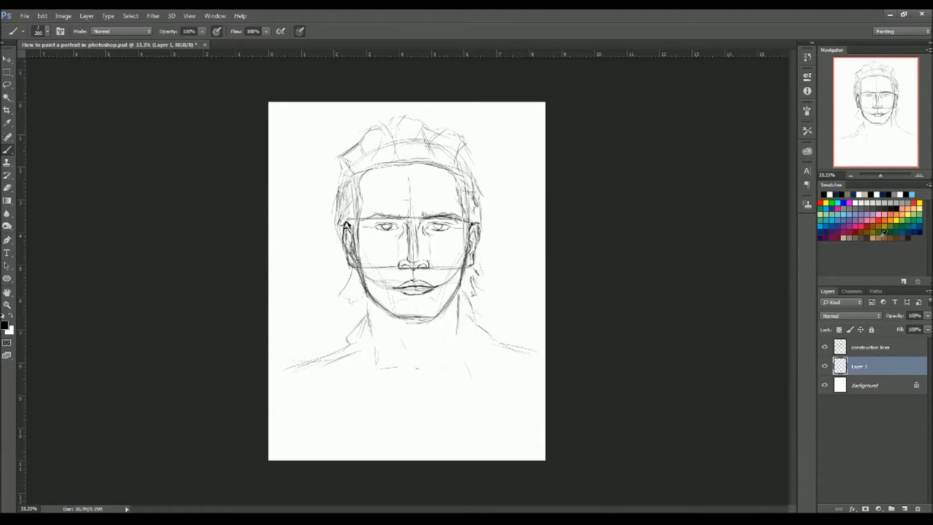
Set the foreground colour to an orange-tan skin tone for the Brush tool
{"action": "left_click", "coordinate": [879, 236]}
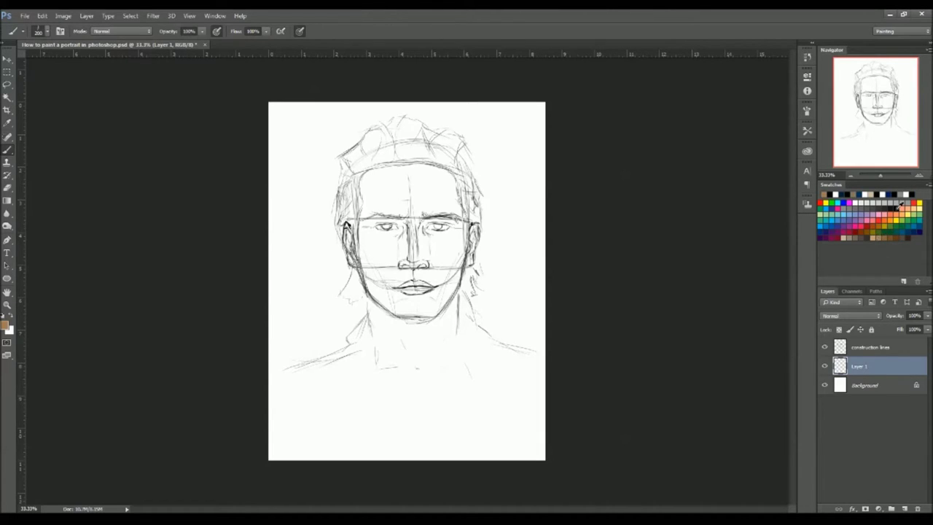
{"action": "left_click", "coordinate": [5, 326]}
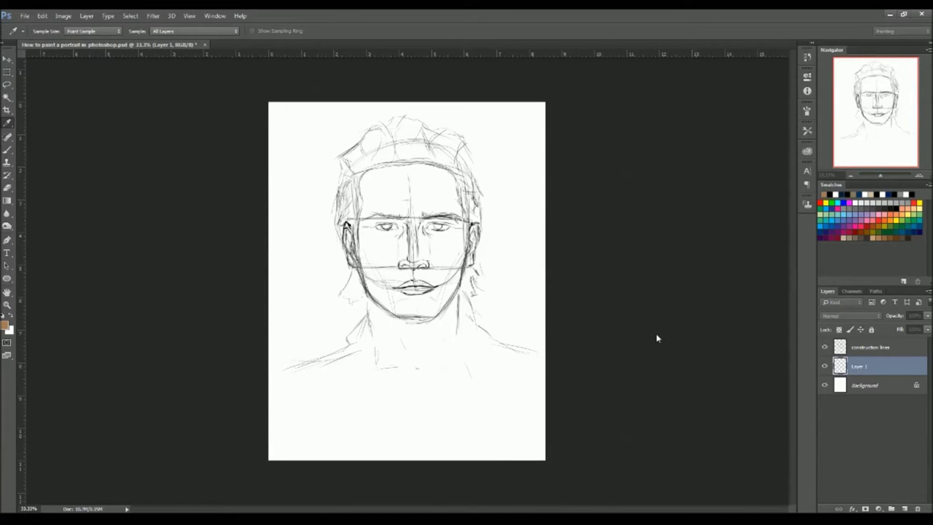
{"action": "key", "text": "b"}
{"action": "key", "text": "b"}
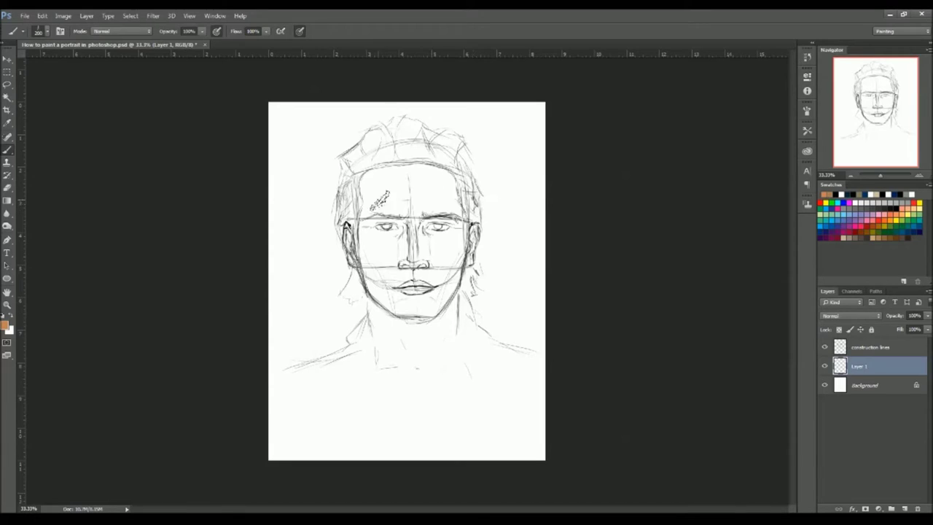
Fill the face, ears and neck of the sketch with flat skin tone on Layer 1 using a hard round brush at size 200
{"action": "mouse_move", "coordinate": [357, 176]}
{"action": "left_mouse_down"}
{"action": "mouse_move", "coordinate": [367, 169]}
{"action": "mouse_move", "coordinate": [364, 216]}
{"action": "left_mouse_up"}
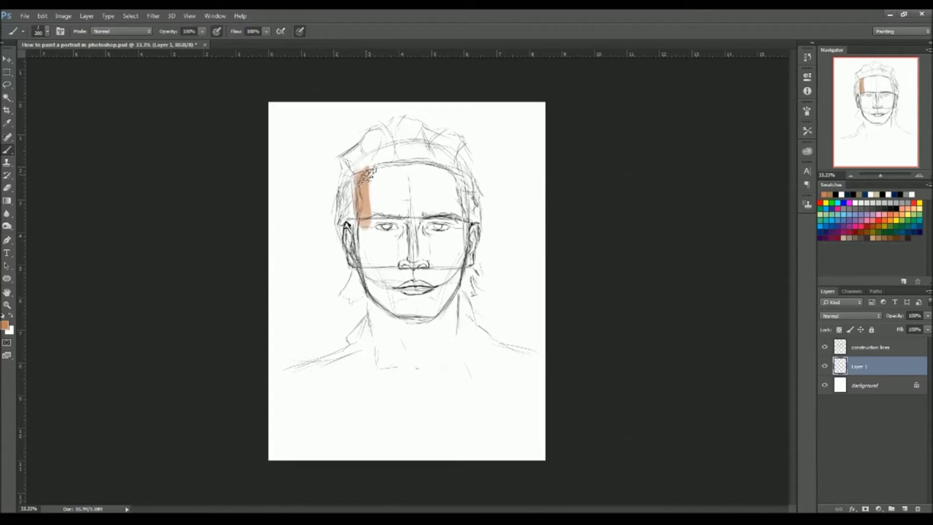
{"action": "key", "text": "comma"}
{"action": "key", "text": "bracketright"}
{"action": "key", "text": "bracketright"}
{"action": "key", "text": "bracketright"}
{"action": "key", "text": "bracketright"}
{"action": "key", "text": "bracketright"}
{"action": "key", "text": "bracketright"}
{"action": "key", "text": "bracketright"}
{"action": "key", "text": "bracketright"}
{"action": "mouse_move", "coordinate": [391, 192]}
{"action": "left_mouse_down"}
{"action": "mouse_move", "coordinate": [373, 219]}
{"action": "mouse_move", "coordinate": [381, 291]}
{"action": "mouse_move", "coordinate": [353, 233]}
{"action": "mouse_move", "coordinate": [349, 248]}
{"action": "mouse_move", "coordinate": [384, 257]}
{"action": "mouse_move", "coordinate": [379, 372]}
{"action": "mouse_move", "coordinate": [426, 321]}
{"action": "mouse_move", "coordinate": [417, 367]}
{"action": "mouse_move", "coordinate": [446, 321]}
{"action": "mouse_move", "coordinate": [454, 365]}
{"action": "mouse_move", "coordinate": [443, 271]}
{"action": "mouse_move", "coordinate": [462, 235]}
{"action": "mouse_move", "coordinate": [463, 218]}
{"action": "mouse_move", "coordinate": [451, 246]}
{"action": "mouse_move", "coordinate": [456, 169]}
{"action": "mouse_move", "coordinate": [421, 180]}
{"action": "mouse_move", "coordinate": [408, 241]}
{"action": "mouse_move", "coordinate": [419, 288]}
{"action": "mouse_move", "coordinate": [387, 354]}
{"action": "mouse_move", "coordinate": [372, 315]}
{"action": "left_mouse_up"}
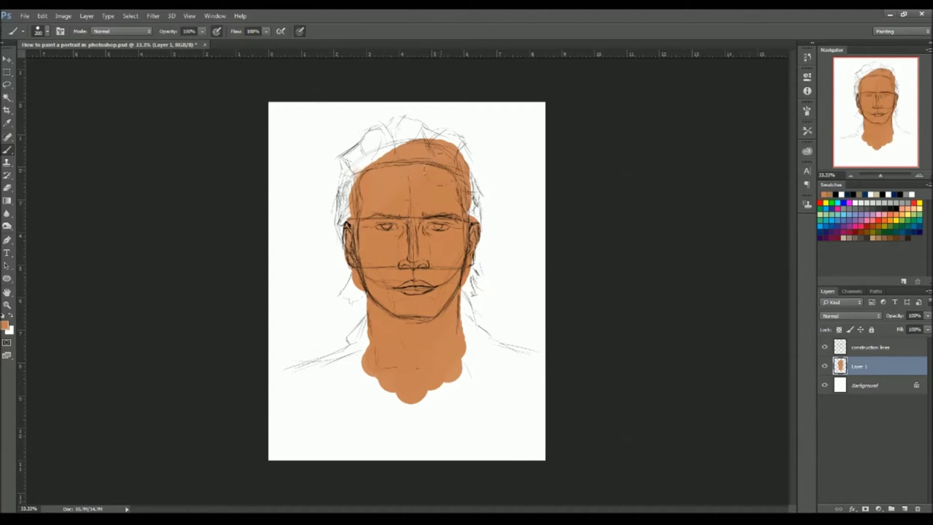
{"action": "left_click_drag", "start_coordinate": [428, 156], "coordinate": [373, 197]}
{"action": "left_click_drag", "start_coordinate": [408, 386], "coordinate": [390, 405]}
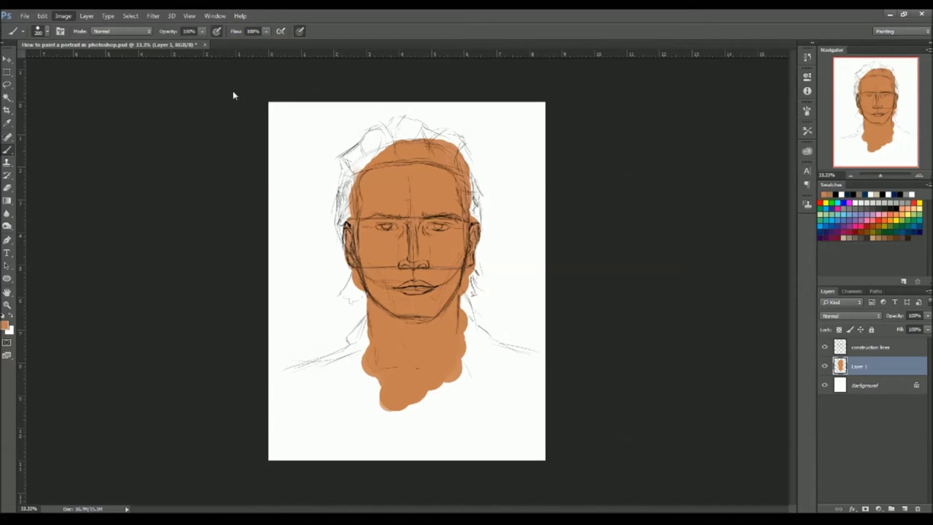
Adjust the painted skin area on Layer 1 to a less saturated tan
{"action": "key", "text": "i"}
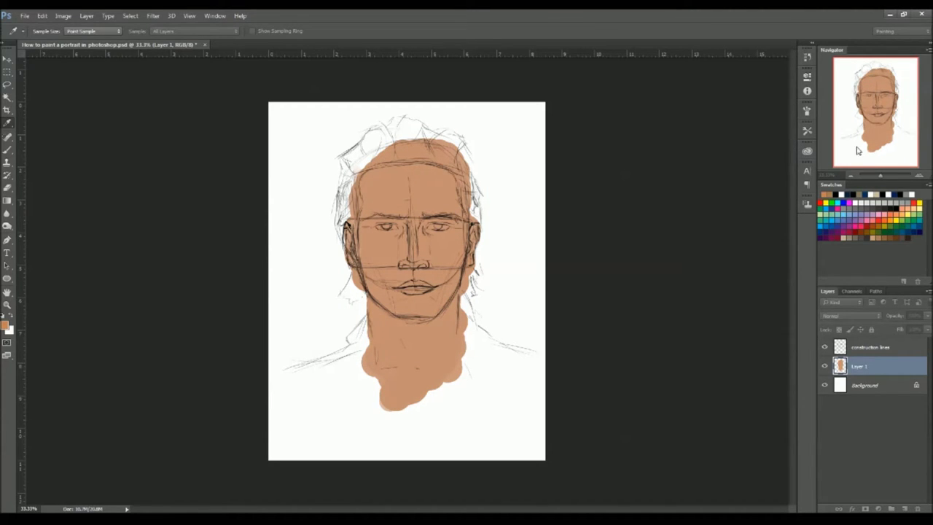
{"action": "key", "text": "b"}
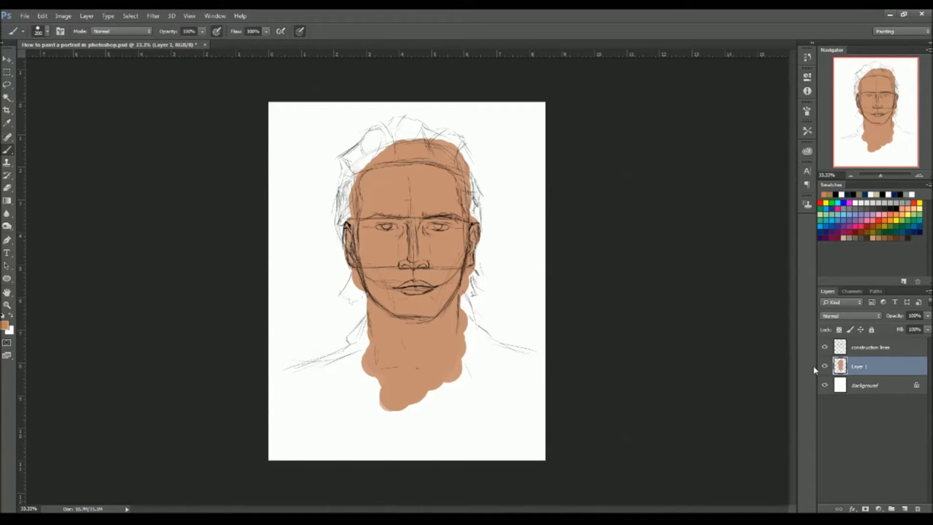
Add a new layer above the construction lines layer
{"action": "scroll", "coordinate": [387, 244], "scroll_direction": "up", "scroll_amount": 1}
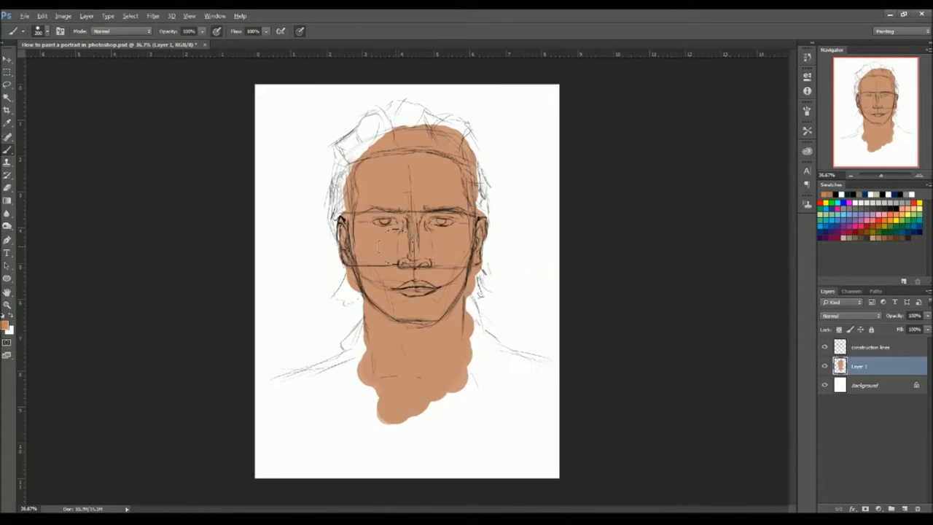
{"action": "scroll", "coordinate": [400, 243], "scroll_direction": "up", "scroll_amount": 1}
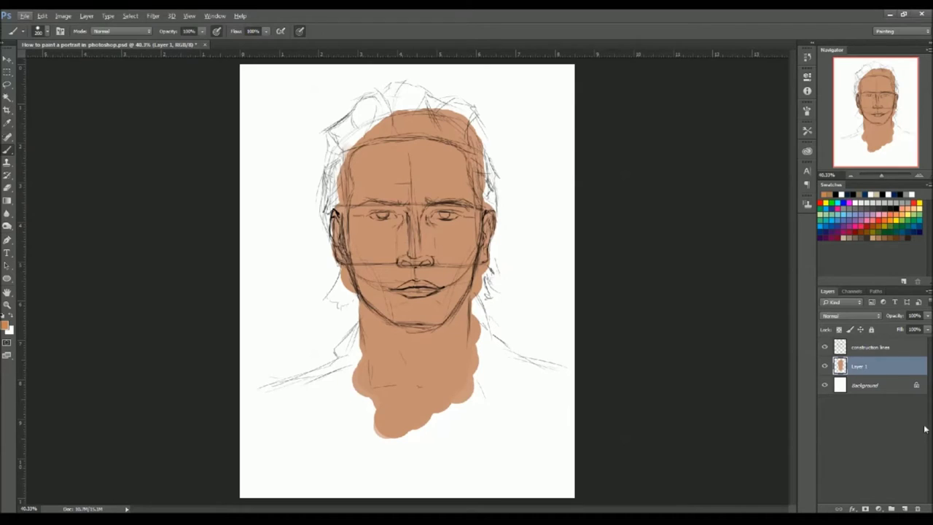
{"action": "left_click", "coordinate": [900, 349]}
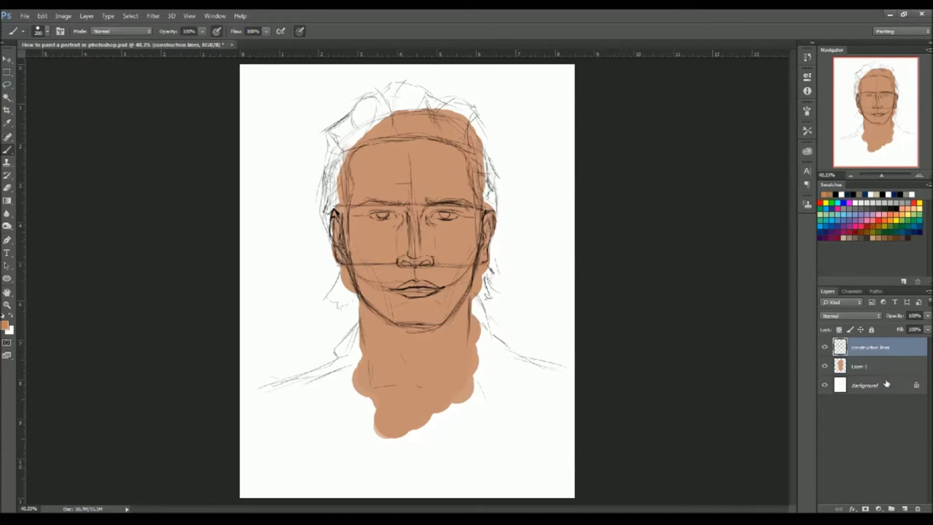
{"action": "left_click", "coordinate": [871, 369]}
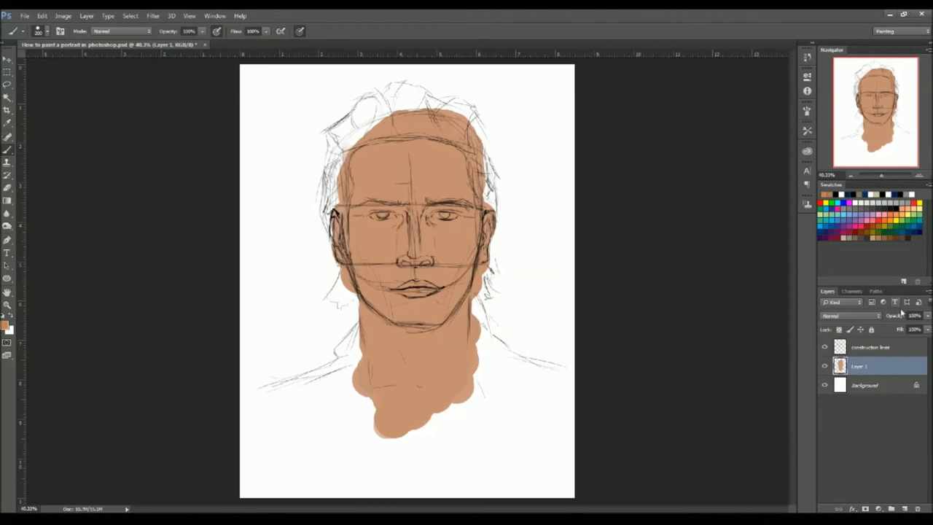
{"action": "left_click", "coordinate": [906, 350]}
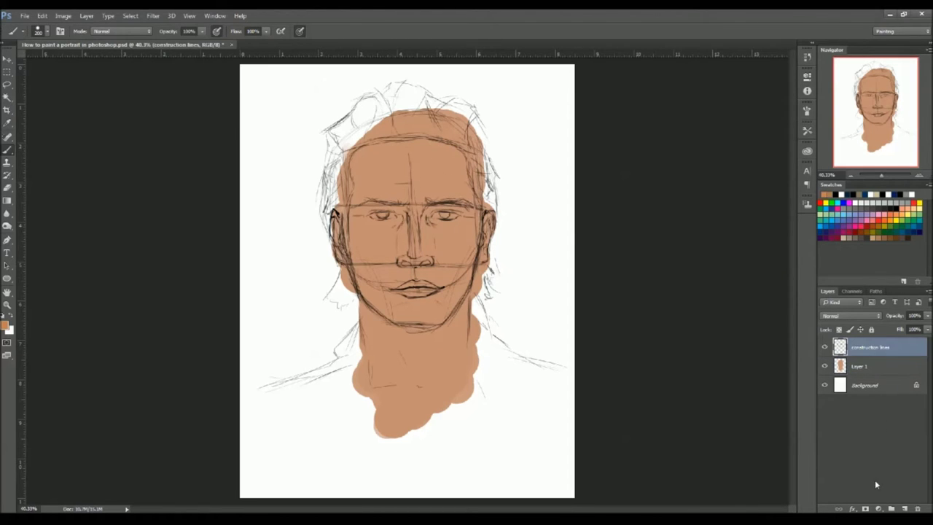
{"action": "left_click", "coordinate": [904, 509]}
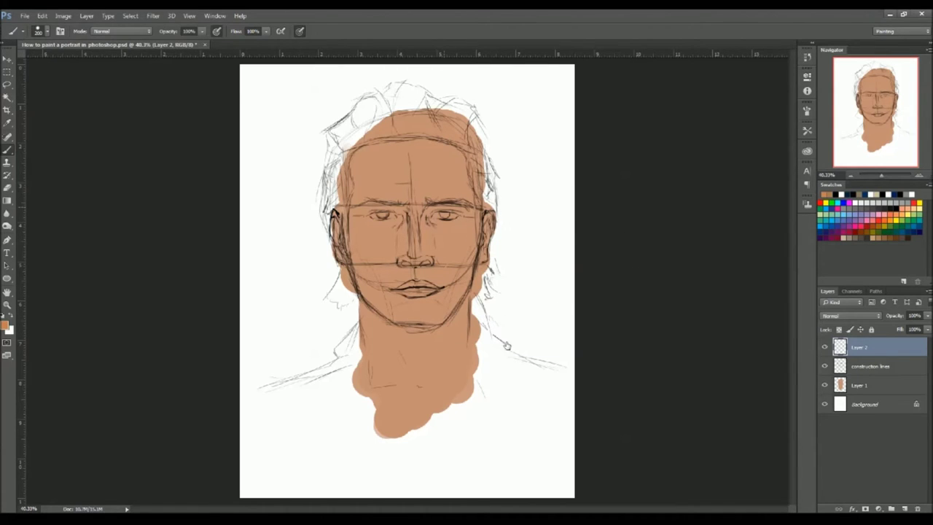
Set up a flat brush at size 100 with a very dark brown foreground colour for shading
{"action": "key", "text": "bracketleft"}
{"action": "key", "text": "bracketleft"}
{"action": "key", "text": "bracketleft"}
{"action": "key", "text": "bracketleft"}
{"action": "key", "text": "bracketleft"}
{"action": "key", "text": "bracketleft"}
{"action": "key", "text": "bracketleft"}
{"action": "key", "text": "bracketleft"}
{"action": "key", "text": "bracketleft"}
{"action": "key", "text": "bracketleft"}
{"action": "key", "text": "bracketleft"}
{"action": "left_click", "coordinate": [908, 221]}
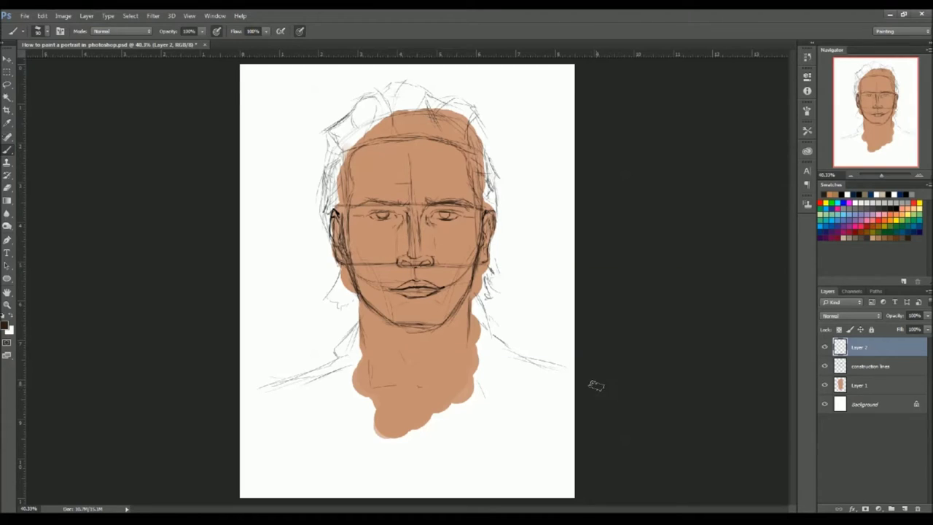
{"action": "key", "text": "bracketright"}
{"action": "key", "text": "bracketright"}
{"action": "key", "text": "bracketright"}
{"action": "key", "text": "bracketleft"}
{"action": "key", "text": "bracketleft"}
Try a dark brown shadow stroke between the left eye and the nose bridge, and undo it
{"action": "left_click_drag", "start_coordinate": [393, 206], "coordinate": [401, 228]}
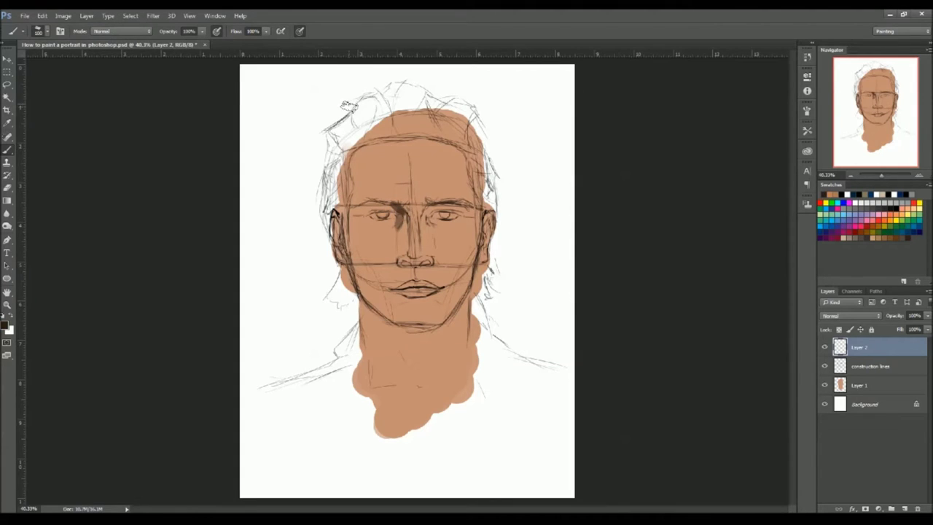
{"action": "key", "text": "ctrl+alt+z"}
{"action": "key", "text": "ctrl+alt+z"}
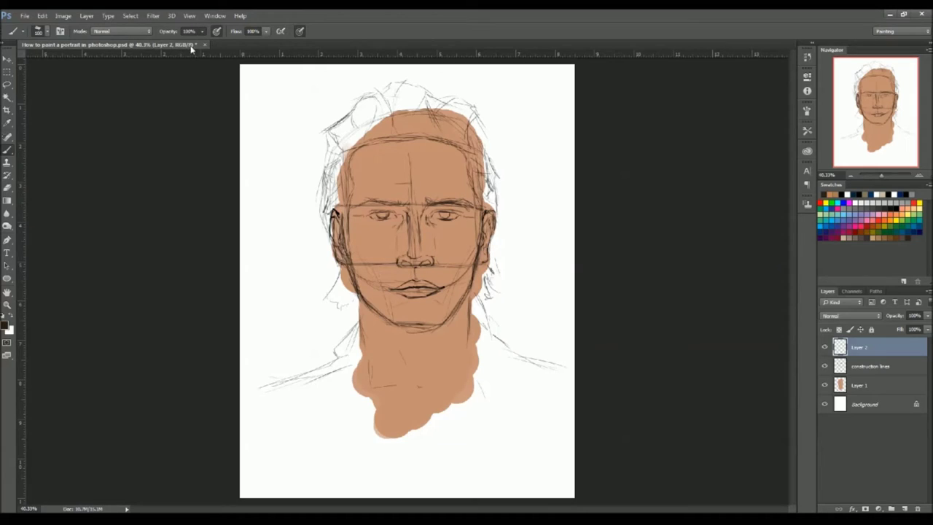
Set the brush opacity to 50%
{"action": "key", "text": "6"}
{"action": "key", "text": "1"}
{"action": "key", "text": "5"}
{"action": "key", "text": "5"}
Try semi-transparent dark strokes on the forehead and nose bridge, and undo them
{"action": "left_click_drag", "start_coordinate": [416, 178], "coordinate": [416, 242]}
{"action": "key", "text": "ctrl+z"}
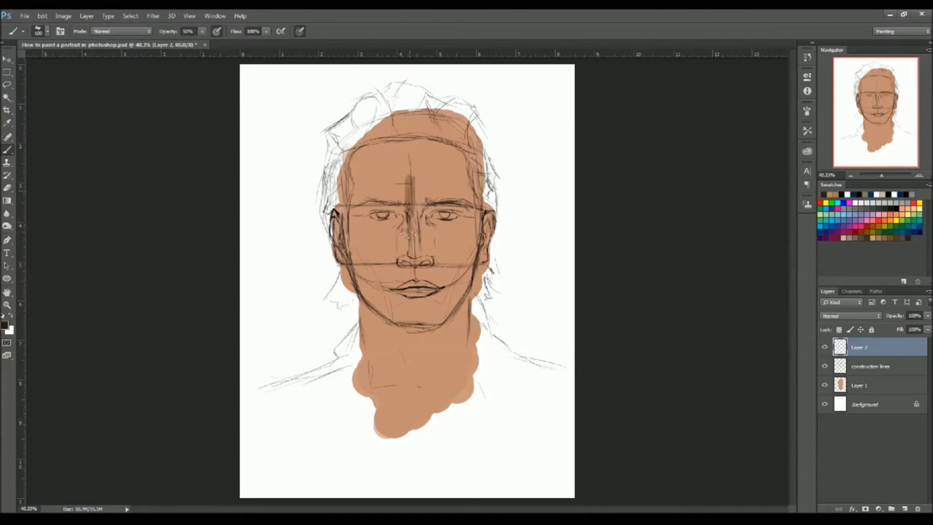
{"action": "mouse_move", "coordinate": [428, 156]}
{"action": "left_mouse_down"}
{"action": "mouse_move", "coordinate": [409, 186]}
{"action": "mouse_move", "coordinate": [439, 160]}
{"action": "left_mouse_up"}
{"action": "key", "text": "ctrl+alt+z"}
{"action": "key", "text": "ctrl+alt+z"}
{"action": "key", "text": "ctrl+alt+z"}
{"action": "key", "text": "ctrl+alt+z"}
{"action": "key", "text": "ctrl+alt+z"}
{"action": "key", "text": "ctrl+alt+z"}
{"action": "key", "text": "ctrl+alt+z"}
{"action": "key", "text": "ctrl+alt+z"}
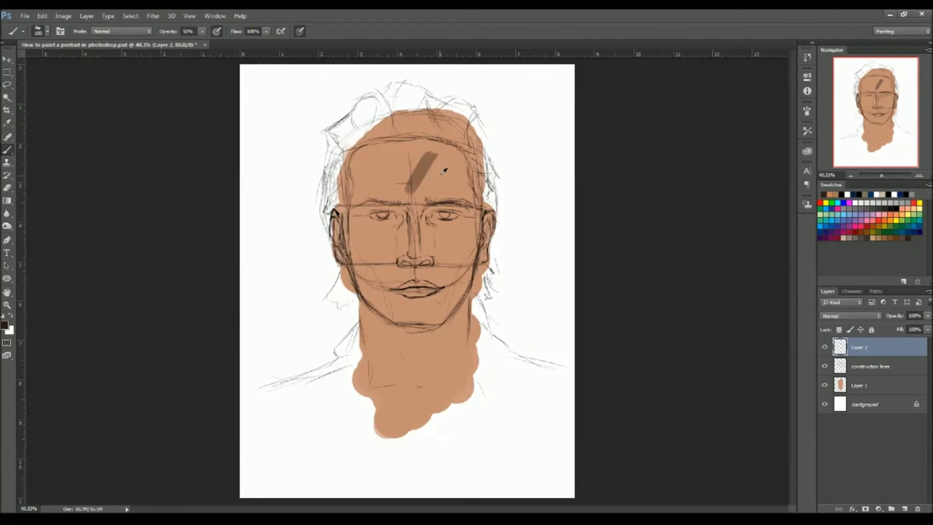
{"action": "key", "text": "ctrl+alt+z"}
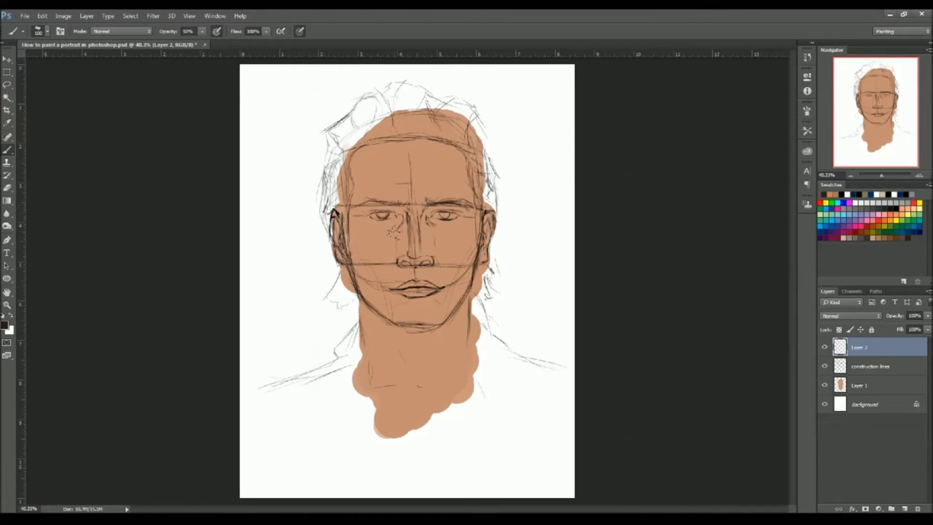
Shade both eye sockets, the base of the nose, the mouth area and the right ear with dark brown on Layer 2
{"action": "key", "text": "bracketright"}
{"action": "mouse_move", "coordinate": [405, 218]}
{"action": "left_mouse_down"}
{"action": "mouse_move", "coordinate": [368, 204]}
{"action": "mouse_move", "coordinate": [337, 212]}
{"action": "left_mouse_up"}
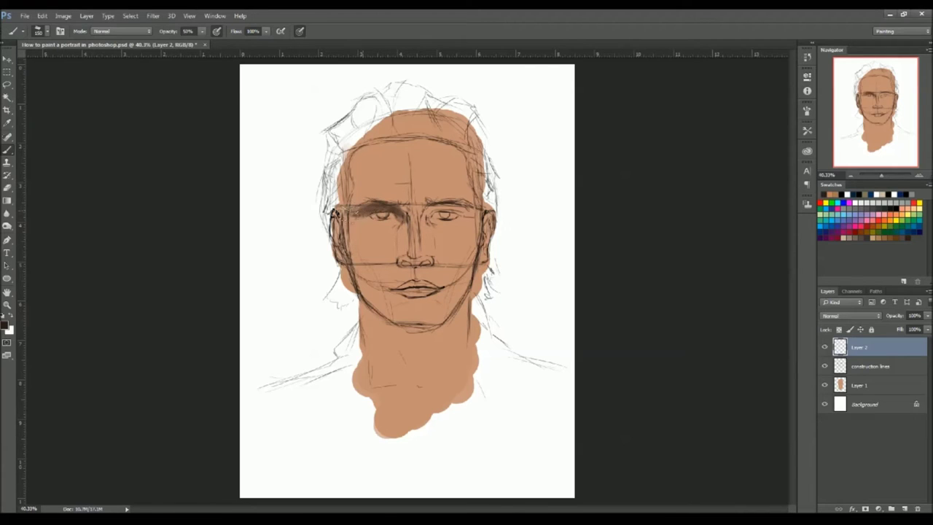
{"action": "mouse_move", "coordinate": [426, 212]}
{"action": "left_mouse_down"}
{"action": "mouse_move", "coordinate": [438, 219]}
{"action": "mouse_move", "coordinate": [423, 208]}
{"action": "mouse_move", "coordinate": [448, 200]}
{"action": "mouse_move", "coordinate": [475, 214]}
{"action": "left_mouse_up"}
{"action": "mouse_move", "coordinate": [397, 262]}
{"action": "left_mouse_down"}
{"action": "mouse_move", "coordinate": [430, 271]}
{"action": "mouse_move", "coordinate": [408, 271]}
{"action": "mouse_move", "coordinate": [445, 302]}
{"action": "mouse_move", "coordinate": [412, 300]}
{"action": "left_mouse_up"}
{"action": "left_click_drag", "start_coordinate": [488, 220], "coordinate": [484, 244]}
Enlarge the brush and shade beneath the right jaw and down both sides of the neck
{"action": "key", "text": "bracketright"}
{"action": "key", "text": "bracketright"}
{"action": "key", "text": "bracketright"}
{"action": "key", "text": "bracketright"}
{"action": "key", "text": "bracketright"}
{"action": "key", "text": "bracketright"}
{"action": "key", "text": "bracketright"}
{"action": "key", "text": "bracketright"}
{"action": "key", "text": "bracketright"}
{"action": "key", "text": "bracketright"}
{"action": "left_click_drag", "start_coordinate": [473, 300], "coordinate": [442, 329]}
{"action": "mouse_move", "coordinate": [366, 306]}
{"action": "left_mouse_down"}
{"action": "mouse_move", "coordinate": [422, 330]}
{"action": "mouse_move", "coordinate": [375, 356]}
{"action": "left_mouse_up"}
{"action": "left_click_drag", "start_coordinate": [467, 306], "coordinate": [461, 352]}
Shade the left temple, the hairline and both sides of the jaw, finishing with the brush at size 175
{"action": "left_click_drag", "start_coordinate": [341, 159], "coordinate": [345, 193]}
{"action": "mouse_move", "coordinate": [348, 140]}
{"action": "left_mouse_down"}
{"action": "mouse_move", "coordinate": [472, 187]}
{"action": "mouse_move", "coordinate": [478, 217]}
{"action": "left_mouse_up"}
{"action": "mouse_move", "coordinate": [348, 191]}
{"action": "left_mouse_down"}
{"action": "mouse_move", "coordinate": [341, 251]}
{"action": "mouse_move", "coordinate": [390, 316]}
{"action": "left_mouse_up"}
{"action": "key", "text": "bracketleft"}
{"action": "key", "text": "bracketleft"}
{"action": "key", "text": "bracketleft"}
{"action": "key", "text": "bracketleft"}
{"action": "key", "text": "bracketleft"}
{"action": "key", "text": "bracketleft"}
{"action": "key", "text": "bracketleft"}
{"action": "key", "text": "bracketright"}
{"action": "key", "text": "bracketright"}
{"action": "key", "text": "bracketright"}
{"action": "left_click_drag", "start_coordinate": [475, 258], "coordinate": [449, 314]}
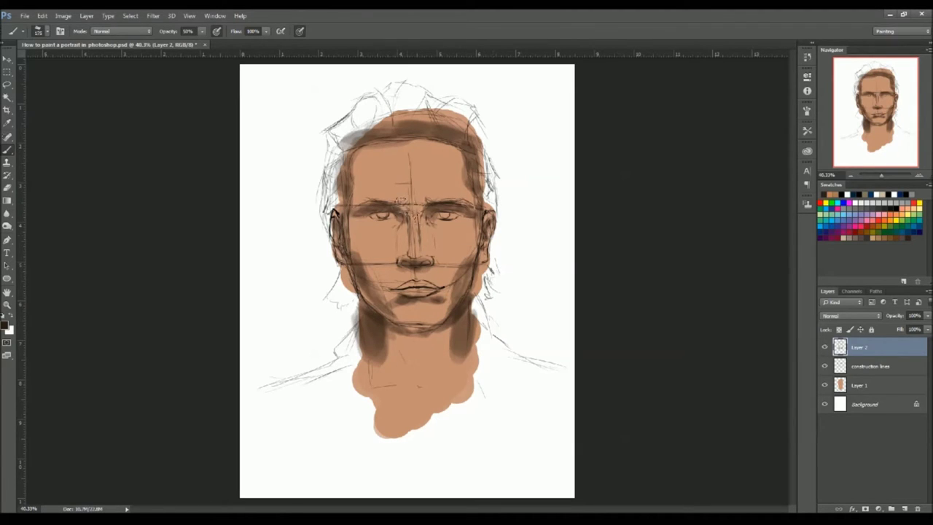
Darken the side of the nose, the area under both eyes and the base of the nose with a smaller brush
{"action": "key", "text": "bracketleft"}
{"action": "key", "text": "bracketleft"}
{"action": "key", "text": "bracketleft"}
{"action": "key", "text": "bracketleft"}
{"action": "key", "text": "bracketleft"}
{"action": "key", "text": "bracketleft"}
{"action": "key", "text": "bracketleft"}
{"action": "left_click_drag", "start_coordinate": [402, 217], "coordinate": [404, 253]}
{"action": "left_click_drag", "start_coordinate": [400, 219], "coordinate": [378, 225]}
{"action": "left_click_drag", "start_coordinate": [437, 218], "coordinate": [441, 226]}
{"action": "left_click_drag", "start_coordinate": [452, 223], "coordinate": [465, 217]}
{"action": "mouse_move", "coordinate": [433, 260]}
{"action": "left_mouse_down"}
{"action": "mouse_move", "coordinate": [439, 265]}
{"action": "mouse_move", "coordinate": [419, 279]}
{"action": "left_mouse_up"}
{"action": "key", "text": "bracketleft"}
{"action": "key", "text": "bracketleft"}
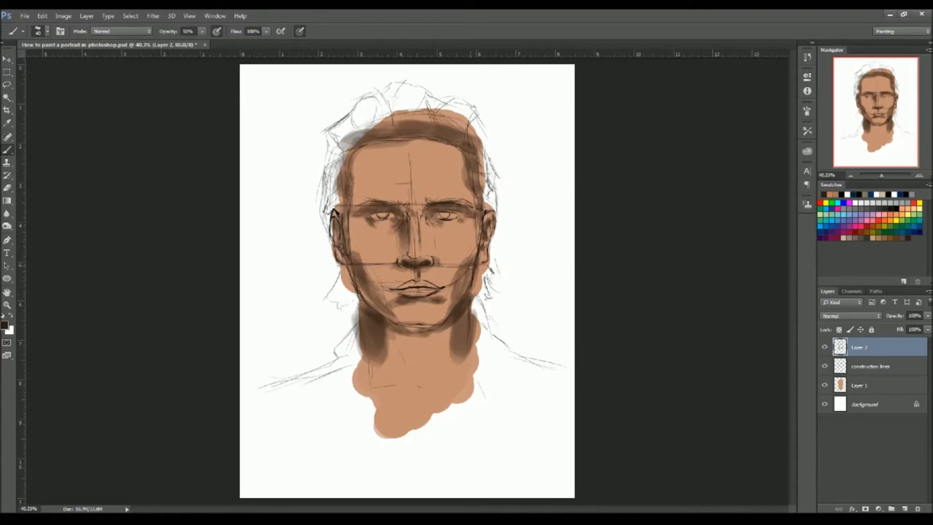
Enlarge the brush to size 300, choose an orange swatch and add a new layer above Layer 2
{"action": "key", "text": "bracketright"}
{"action": "key", "text": "bracketright"}
{"action": "key", "text": "bracketright"}
{"action": "key", "text": "bracketright"}
{"action": "key", "text": "bracketright"}
{"action": "key", "text": "bracketright"}
{"action": "key", "text": "bracketright"}
{"action": "key", "text": "bracketright"}
{"action": "left_click", "coordinate": [883, 220]}
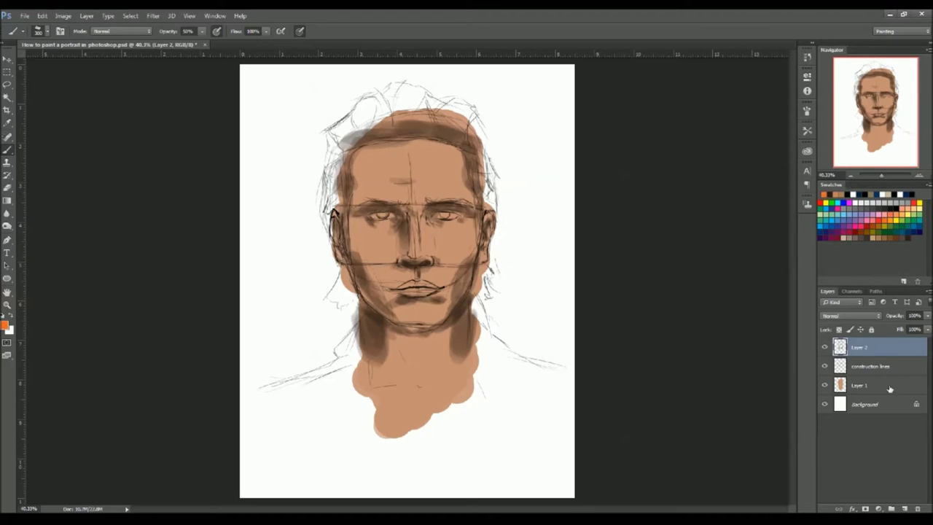
{"action": "left_click", "coordinate": [905, 508]}
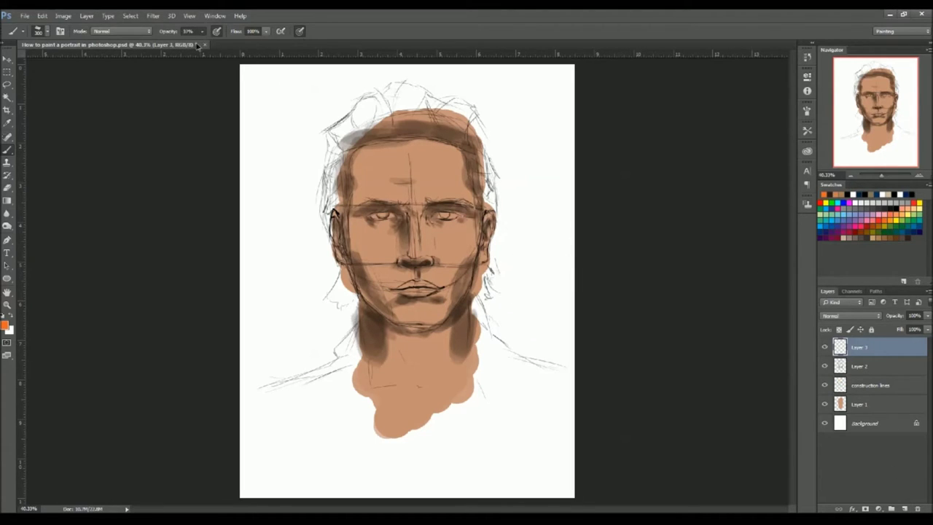
Glaze orange over both cheeks and around both eyes at reduced opacity, using a smaller brush near the eyes
{"action": "mouse_move", "coordinate": [490, 277]}
{"action": "left_mouse_down"}
{"action": "mouse_move", "coordinate": [460, 253]}
{"action": "mouse_move", "coordinate": [477, 299]}
{"action": "mouse_move", "coordinate": [488, 269]}
{"action": "mouse_move", "coordinate": [453, 245]}
{"action": "left_mouse_up"}
{"action": "mouse_move", "coordinate": [380, 301]}
{"action": "left_mouse_down"}
{"action": "mouse_move", "coordinate": [351, 248]}
{"action": "mouse_move", "coordinate": [360, 262]}
{"action": "left_mouse_up"}
{"action": "key", "text": "bracketleft"}
{"action": "key", "text": "bracketleft"}
{"action": "key", "text": "bracketleft"}
{"action": "key", "text": "bracketleft"}
{"action": "mouse_move", "coordinate": [402, 219]}
{"action": "left_mouse_down"}
{"action": "mouse_move", "coordinate": [389, 198]}
{"action": "mouse_move", "coordinate": [403, 226]}
{"action": "mouse_move", "coordinate": [381, 207]}
{"action": "left_mouse_up"}
{"action": "key", "text": "bracketleft"}
{"action": "key", "text": "bracketleft"}
{"action": "mouse_move", "coordinate": [464, 208]}
{"action": "left_mouse_down"}
{"action": "mouse_move", "coordinate": [430, 203]}
{"action": "mouse_move", "coordinate": [453, 200]}
{"action": "left_mouse_up"}
{"action": "key", "text": "bracketright"}
{"action": "key", "text": "bracketright"}
{"action": "key", "text": "bracketright"}
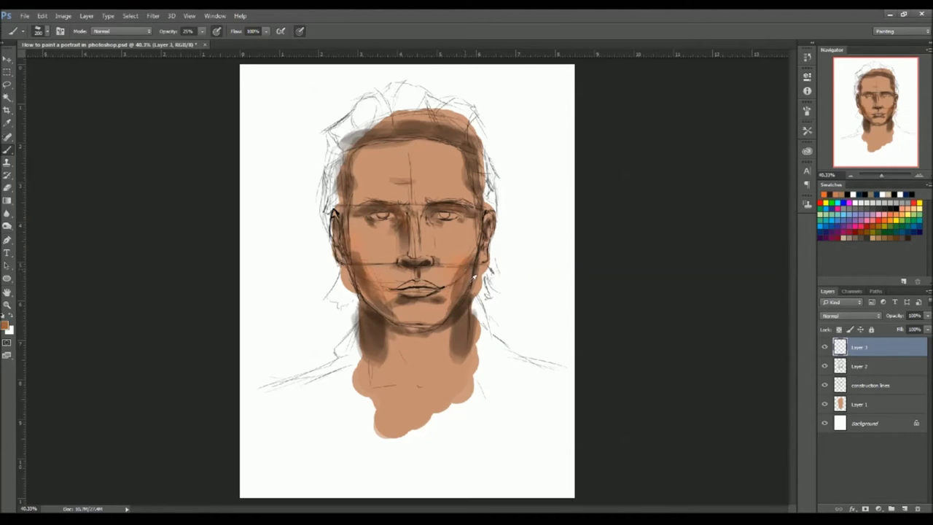
Sample a brown from the right cheek and shade both lower cheeks and the left eye socket at 25% opacity
{"action": "left_click", "coordinate": [470, 271], "text": "alt"}
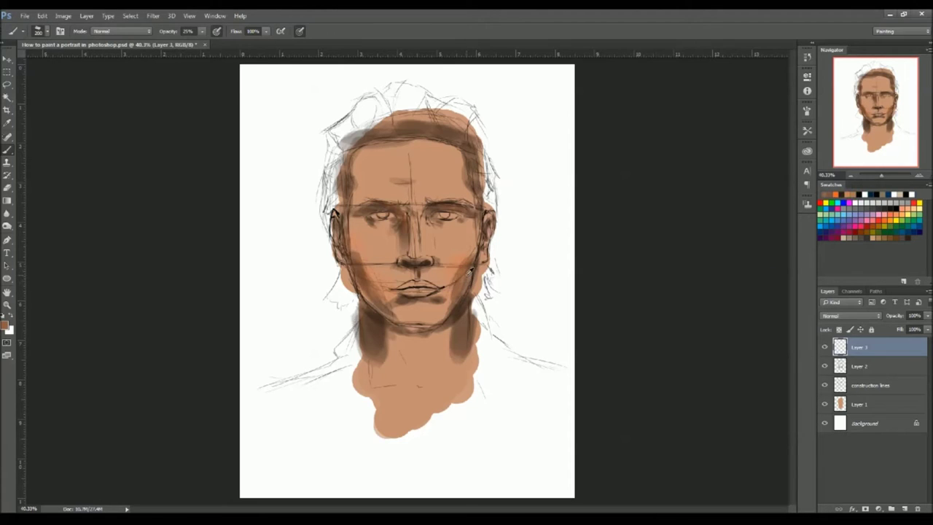
{"action": "mouse_move", "coordinate": [473, 274]}
{"action": "left_mouse_down"}
{"action": "mouse_move", "coordinate": [461, 267]}
{"action": "mouse_move", "coordinate": [457, 295]}
{"action": "mouse_move", "coordinate": [467, 266]}
{"action": "mouse_move", "coordinate": [448, 263]}
{"action": "mouse_move", "coordinate": [437, 281]}
{"action": "mouse_move", "coordinate": [461, 295]}
{"action": "mouse_move", "coordinate": [462, 274]}
{"action": "mouse_move", "coordinate": [455, 295]}
{"action": "mouse_move", "coordinate": [454, 270]}
{"action": "mouse_move", "coordinate": [461, 297]}
{"action": "left_mouse_up"}
{"action": "mouse_move", "coordinate": [382, 300]}
{"action": "left_mouse_down"}
{"action": "mouse_move", "coordinate": [420, 383]}
{"action": "mouse_move", "coordinate": [357, 255]}
{"action": "left_mouse_up"}
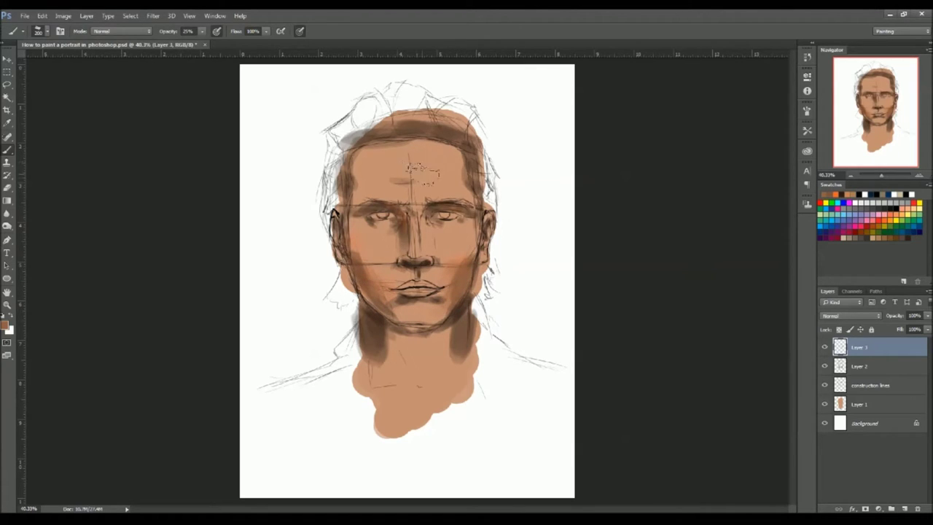
{"action": "left_click_drag", "start_coordinate": [381, 209], "coordinate": [394, 215]}
{"action": "mouse_move", "coordinate": [359, 280]}
{"action": "left_mouse_down"}
{"action": "mouse_move", "coordinate": [386, 318]}
{"action": "mouse_move", "coordinate": [408, 292]}
{"action": "left_mouse_up"}
Blend the orange on both cheeks into the jaw shadows using skin tones sampled from the face
{"action": "left_click", "coordinate": [375, 272], "text": "alt"}
{"action": "left_click_drag", "start_coordinate": [355, 246], "coordinate": [349, 258]}
{"action": "left_click", "coordinate": [466, 314], "text": "alt"}
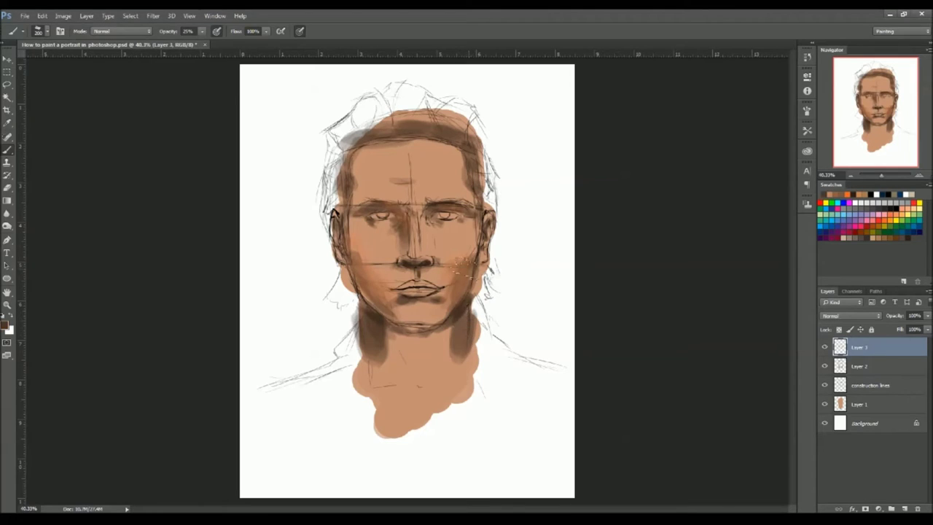
{"action": "left_click_drag", "start_coordinate": [465, 274], "coordinate": [458, 290]}
{"action": "left_click", "coordinate": [455, 267], "text": "alt"}
{"action": "left_click", "coordinate": [357, 249], "text": "alt"}
{"action": "left_click", "coordinate": [362, 243], "text": "alt"}
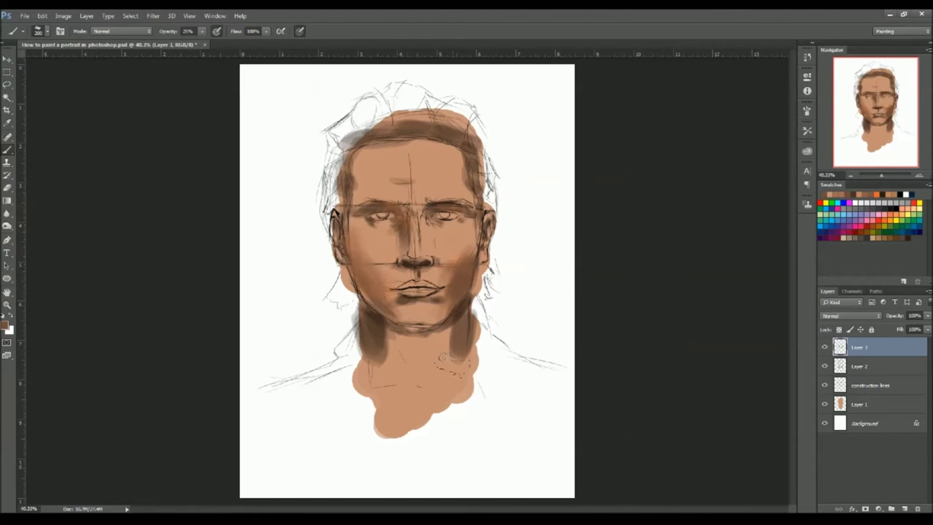
Sample a dark brown and deepen the shadow along the left jaw up toward the corner of the mouth
{"action": "left_click", "coordinate": [377, 313], "text": "alt"}
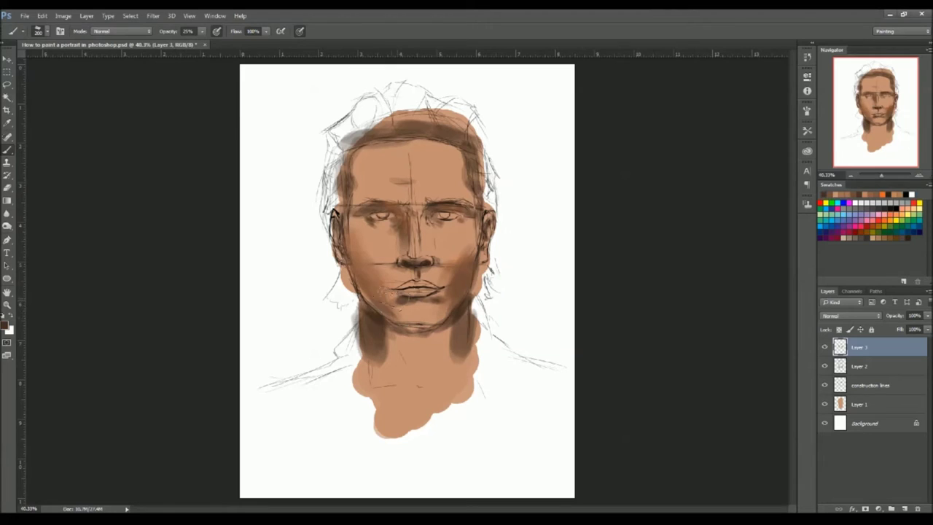
{"action": "left_click_drag", "start_coordinate": [373, 301], "coordinate": [368, 301]}
{"action": "mouse_move", "coordinate": [393, 308]}
{"action": "left_mouse_down"}
{"action": "mouse_move", "coordinate": [371, 291]}
{"action": "mouse_move", "coordinate": [458, 301]}
{"action": "mouse_move", "coordinate": [381, 286]}
{"action": "left_mouse_up"}
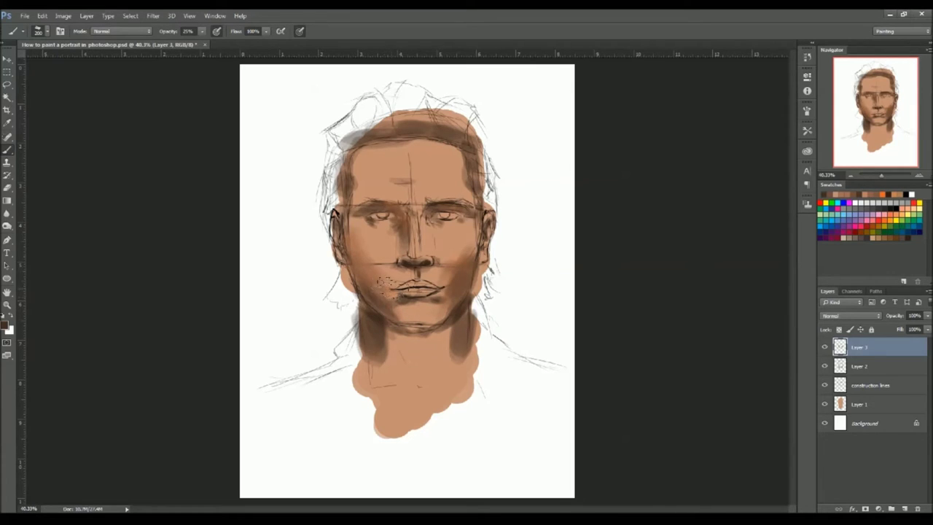
Enlarge the brush and shade the left side of the face from temple to jaw, plus the side of the nose
{"action": "key", "text": "bracketright"}
{"action": "key", "text": "bracketright"}
{"action": "key", "text": "bracketright"}
{"action": "key", "text": "bracketright"}
{"action": "key", "text": "bracketright"}
{"action": "key", "text": "bracketright"}
{"action": "key", "text": "bracketright"}
{"action": "mouse_move", "coordinate": [356, 155]}
{"action": "left_mouse_down"}
{"action": "mouse_move", "coordinate": [333, 194]}
{"action": "mouse_move", "coordinate": [341, 286]}
{"action": "left_mouse_up"}
{"action": "left_click_drag", "start_coordinate": [397, 213], "coordinate": [407, 241]}
{"action": "key", "text": "bracketleft"}
{"action": "key", "text": "bracketleft"}
Blend the left forehead and nose bridge with sampled tones, setting the brush to 60% opacity and size 70
{"action": "left_click", "coordinate": [365, 159], "text": "alt"}
{"action": "mouse_move", "coordinate": [367, 157]}
{"action": "left_mouse_down"}
{"action": "mouse_move", "coordinate": [369, 144]}
{"action": "mouse_move", "coordinate": [409, 176]}
{"action": "mouse_move", "coordinate": [415, 233]}
{"action": "left_mouse_up"}
{"action": "left_click", "coordinate": [390, 154], "text": "alt"}
{"action": "key", "text": "6"}
{"action": "key", "text": "bracketleft"}
{"action": "key", "text": "bracketleft"}
{"action": "key", "text": "bracketleft"}
{"action": "key", "text": "bracketleft"}
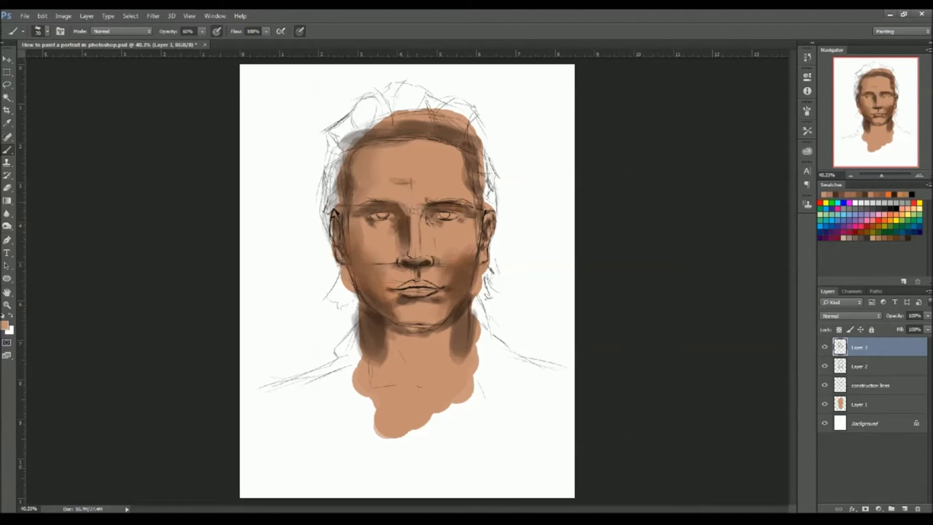
{"action": "left_click", "coordinate": [400, 208], "text": "alt"}
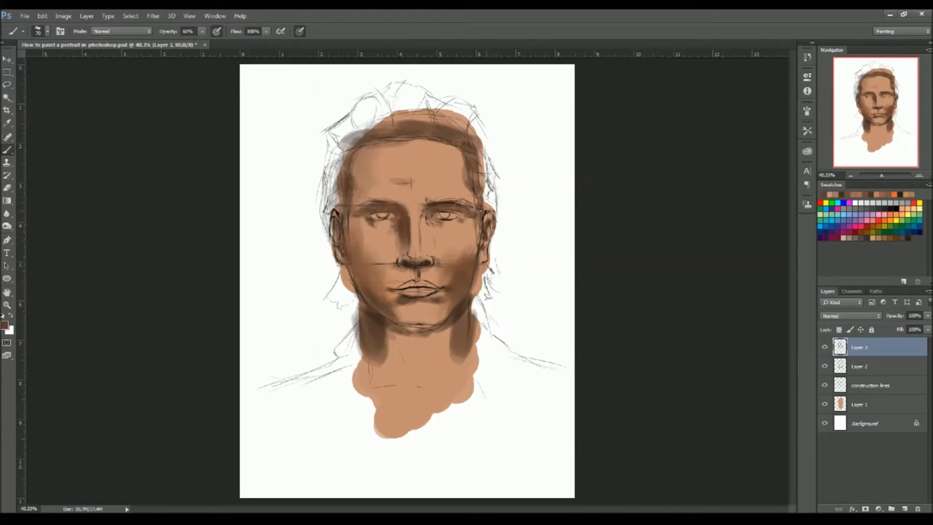
Shade the outer right cheek with sampled brown and blend it inward using a size 150 brush
{"action": "left_click", "coordinate": [468, 269], "text": "alt"}
{"action": "left_click_drag", "start_coordinate": [471, 249], "coordinate": [471, 230]}
{"action": "key", "text": "bracketright"}
{"action": "key", "text": "bracketright"}
{"action": "key", "text": "bracketright"}
{"action": "key", "text": "bracketright"}
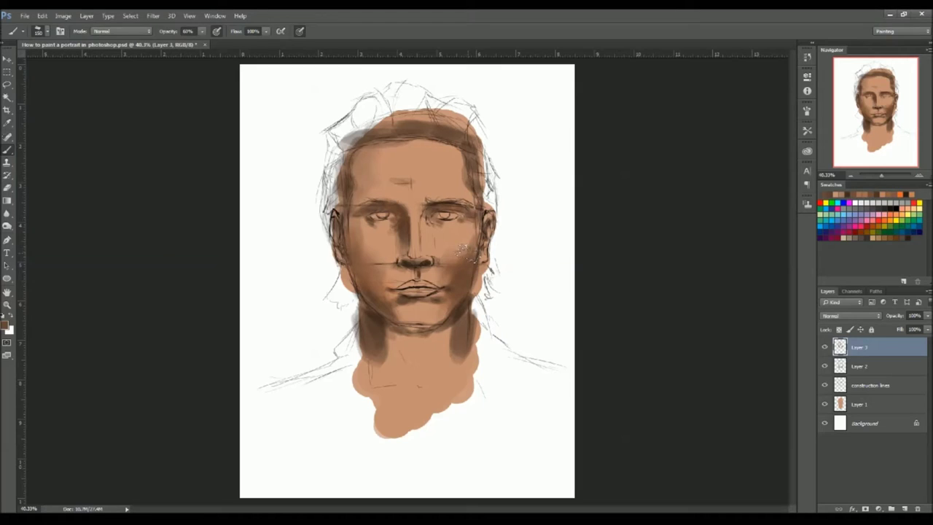
{"action": "left_click_drag", "start_coordinate": [461, 251], "coordinate": [448, 259]}
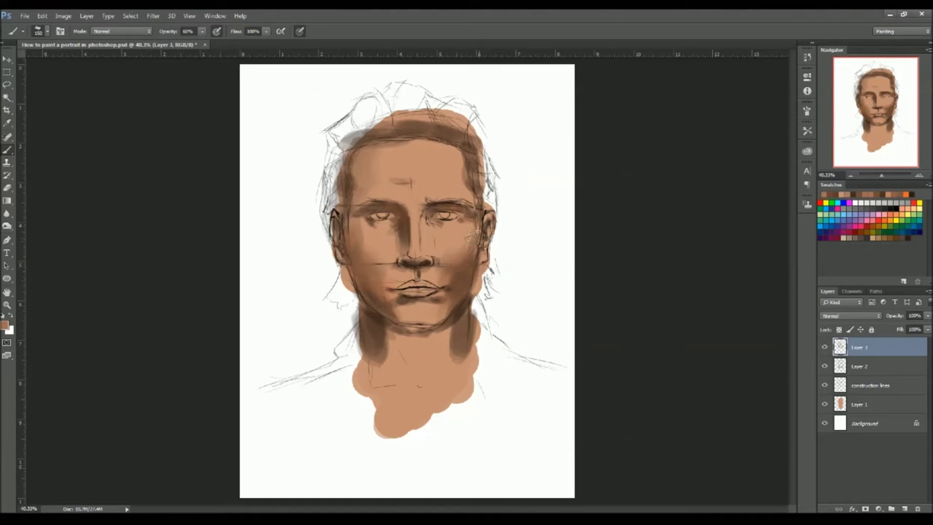
{"action": "left_click", "coordinate": [457, 246], "text": "alt"}
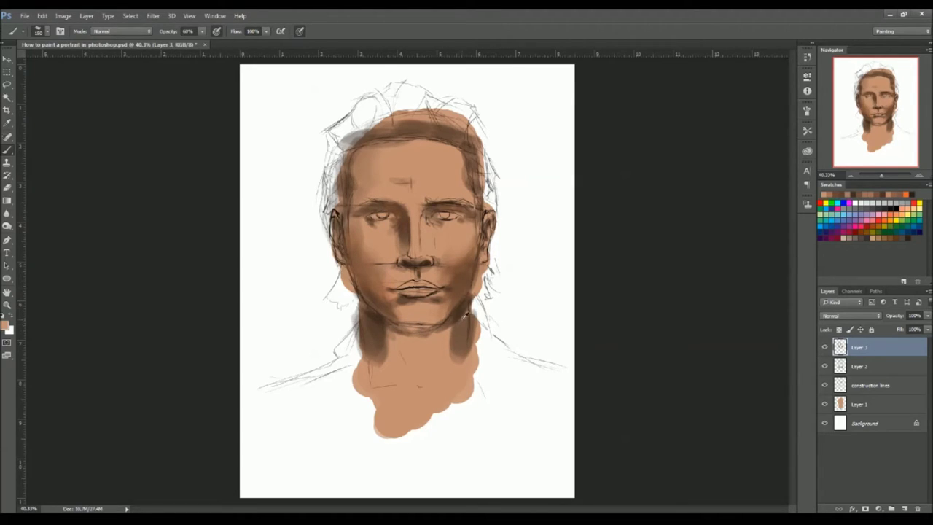
Sample a dark brown, shade beneath the chin and paint a diagonal muscle shadow down the neck
{"action": "left_click", "coordinate": [462, 312], "text": "alt"}
{"action": "left_click_drag", "start_coordinate": [387, 322], "coordinate": [440, 326]}
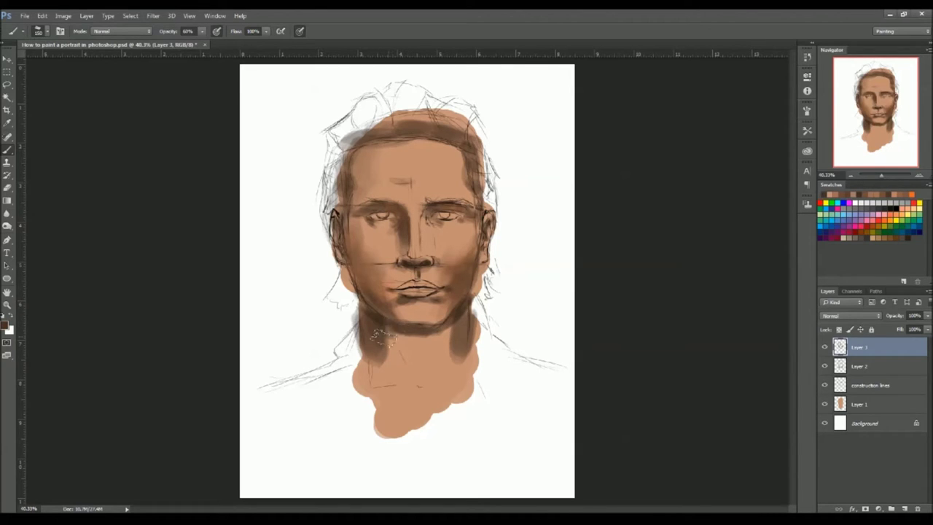
{"action": "left_click_drag", "start_coordinate": [392, 334], "coordinate": [411, 371]}
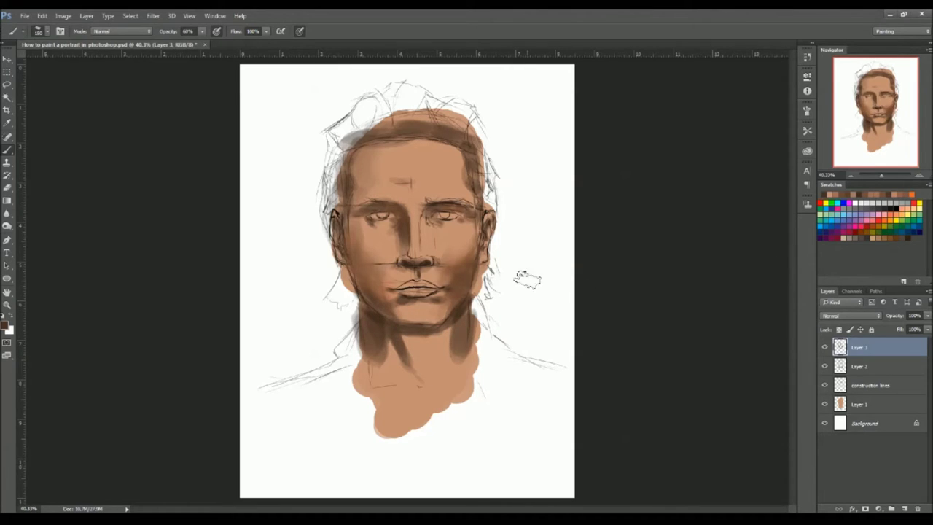
Smooth the right cheek's shadow transition by repeatedly sampling neighbouring light and dark skin tones
{"action": "left_click_drag", "start_coordinate": [470, 259], "coordinate": [464, 246]}
{"action": "left_click", "coordinate": [461, 241], "text": "alt"}
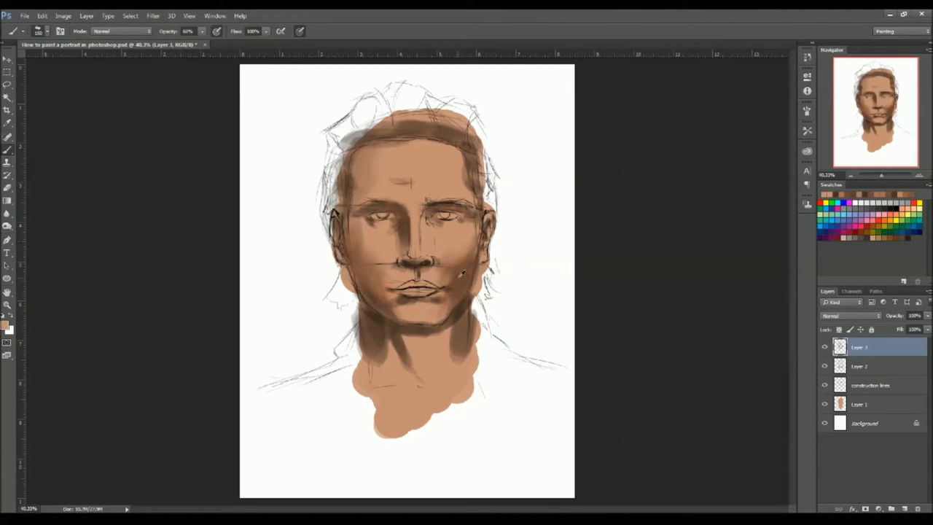
{"action": "left_click", "coordinate": [462, 272], "text": "alt"}
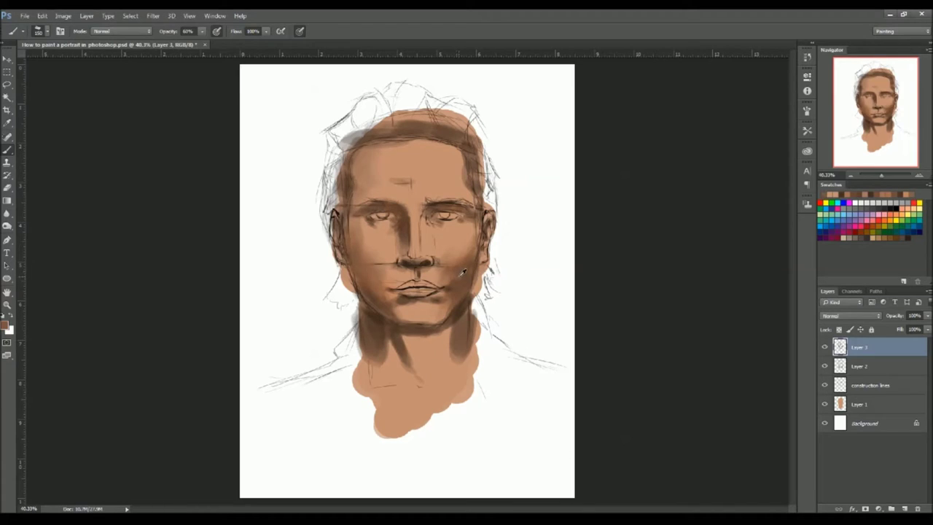
{"action": "left_click", "coordinate": [461, 232], "text": "alt"}
{"action": "left_click", "coordinate": [462, 271], "text": "alt"}
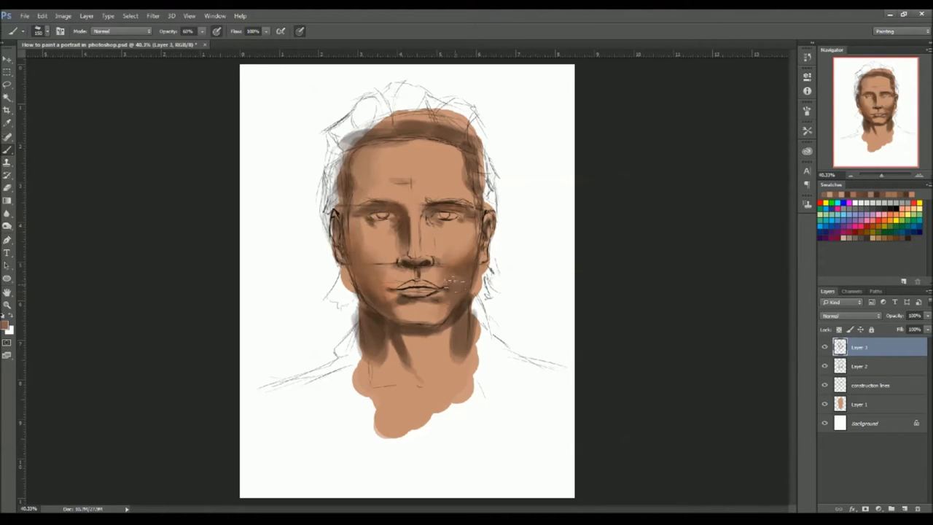
{"action": "left_click", "coordinate": [456, 233], "text": "alt"}
{"action": "left_click", "coordinate": [458, 278], "text": "alt"}
{"action": "left_click", "coordinate": [459, 275], "text": "alt"}
{"action": "left_click", "coordinate": [465, 274], "text": "alt"}
{"action": "left_click", "coordinate": [468, 261], "text": "alt"}
Refine the tones below the right eye, across its upper lid and at its inner corner with sampled colours
{"action": "left_click_drag", "start_coordinate": [433, 225], "coordinate": [447, 232]}
{"action": "left_click", "coordinate": [444, 235], "text": "alt"}
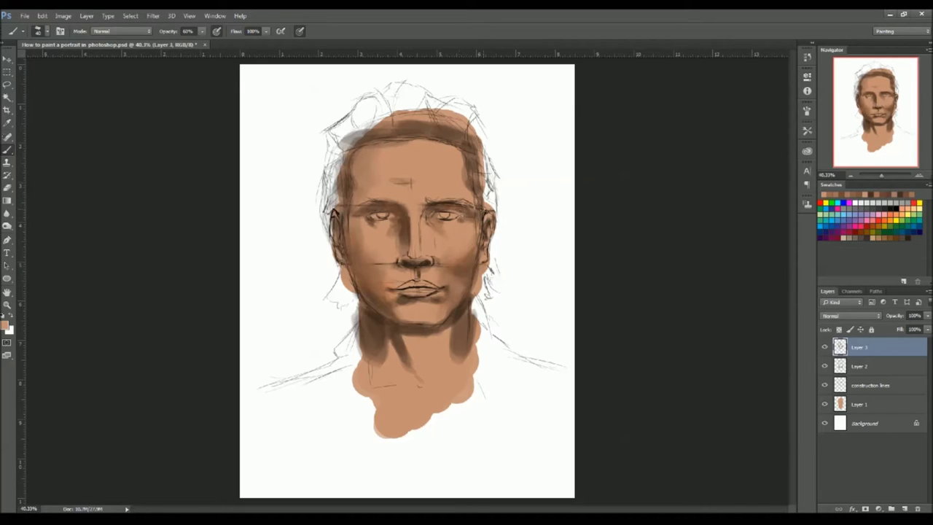
{"action": "key", "text": "bracketright"}
{"action": "key", "text": "bracketright"}
{"action": "key", "text": "bracketright"}
{"action": "left_click_drag", "start_coordinate": [468, 207], "coordinate": [446, 203]}
{"action": "left_click", "coordinate": [433, 205], "text": "alt"}
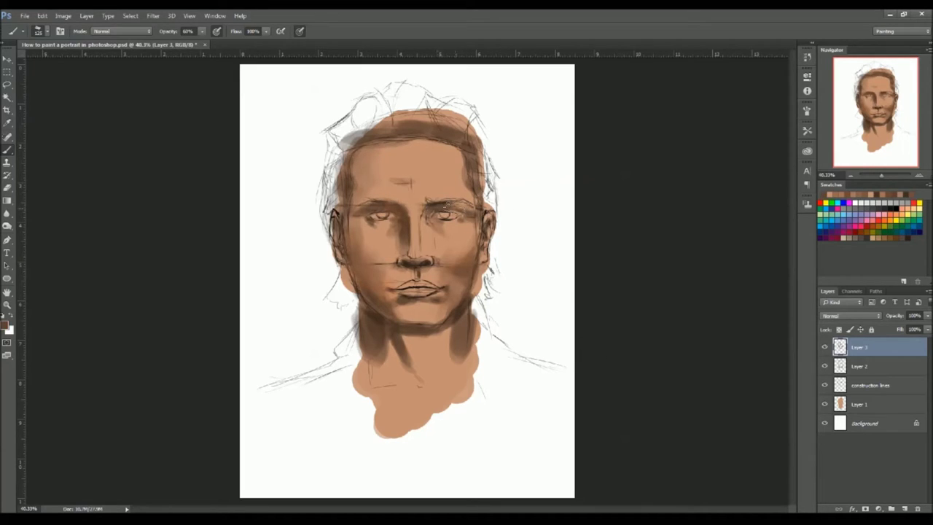
{"action": "left_click_drag", "start_coordinate": [440, 202], "coordinate": [427, 220]}
{"action": "left_click", "coordinate": [407, 207], "text": "alt"}
{"action": "left_click", "coordinate": [450, 175], "text": "alt"}
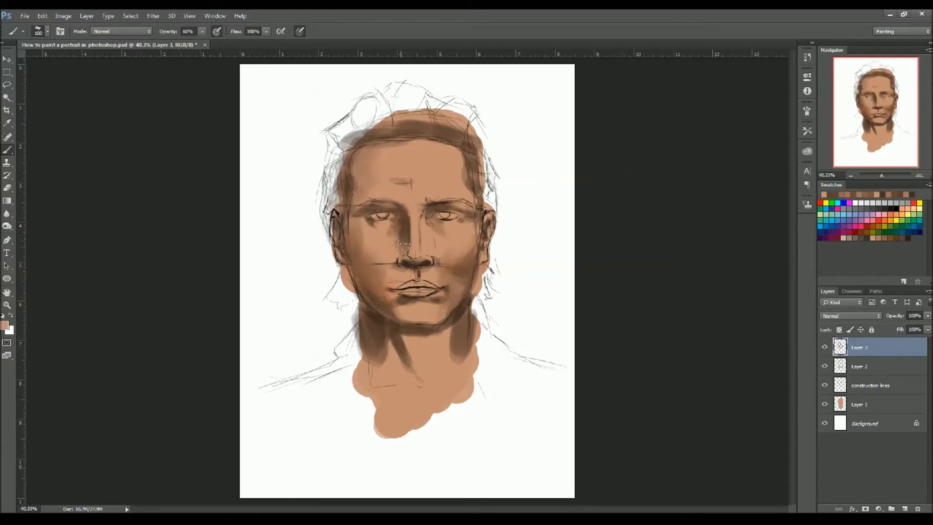
Enlarge the brush to size 300 and blend the left cheek with skin tones sampled from both cheeks
{"action": "key", "text": "bracketleft"}
{"action": "key", "text": "bracketleft"}
{"action": "key", "text": "bracketleft"}
{"action": "key", "text": "bracketleft"}
{"action": "key", "text": "bracketleft"}
{"action": "key", "text": "bracketleft"}
{"action": "key", "text": "bracketright"}
{"action": "key", "text": "bracketright"}
{"action": "key", "text": "bracketright"}
{"action": "key", "text": "bracketright"}
{"action": "key", "text": "bracketright"}
{"action": "key", "text": "bracketright"}
{"action": "key", "text": "bracketright"}
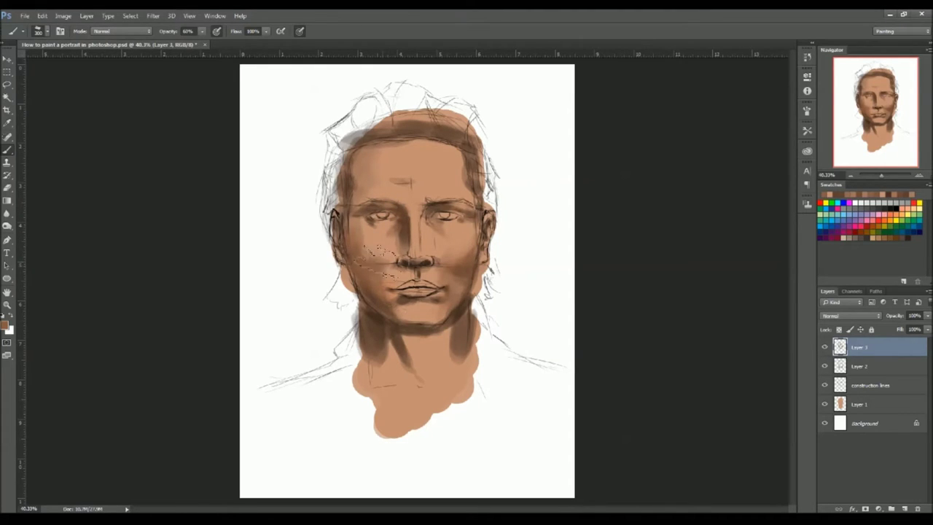
{"action": "left_click", "coordinate": [463, 270], "text": "alt"}
{"action": "left_click", "coordinate": [437, 273], "text": "alt"}
{"action": "left_click", "coordinate": [380, 240], "text": "alt"}
{"action": "mouse_move", "coordinate": [358, 226]}
{"action": "left_mouse_down"}
{"action": "mouse_move", "coordinate": [384, 258]}
{"action": "mouse_move", "coordinate": [377, 247]}
{"action": "left_mouse_up"}
{"action": "left_click", "coordinate": [382, 256], "text": "alt"}
Sample a mid-brown from the right cheek and extend the soft shadows across the neck below the jaw
{"action": "left_click", "coordinate": [462, 260], "text": "alt"}
{"action": "mouse_move", "coordinate": [449, 328]}
{"action": "left_mouse_down"}
{"action": "mouse_move", "coordinate": [455, 360]}
{"action": "mouse_move", "coordinate": [435, 337]}
{"action": "left_mouse_up"}
{"action": "mouse_move", "coordinate": [383, 341]}
{"action": "left_mouse_down"}
{"action": "mouse_move", "coordinate": [384, 374]}
{"action": "mouse_move", "coordinate": [417, 362]}
{"action": "left_mouse_up"}
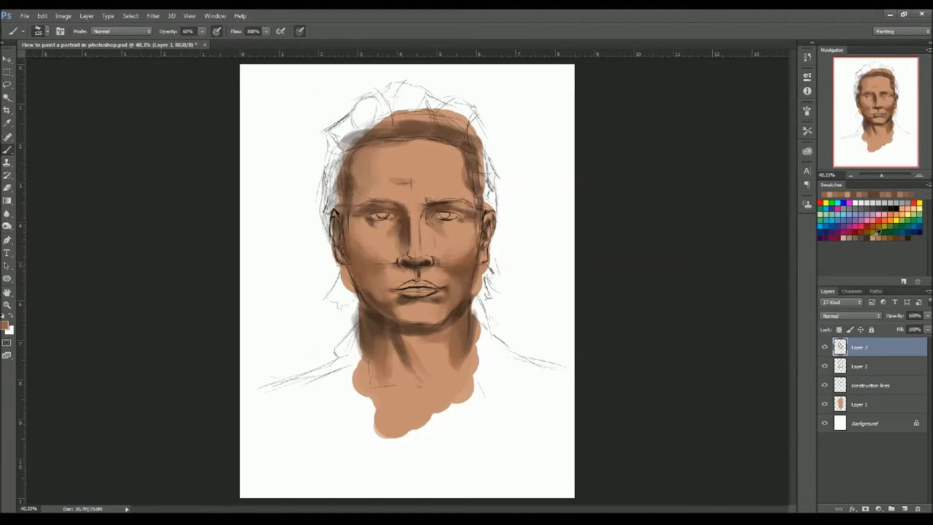
Add a new layer above Layer 3, pick a light pink skin tone and paint highlights across the forehead
{"action": "left_click", "coordinate": [904, 508]}
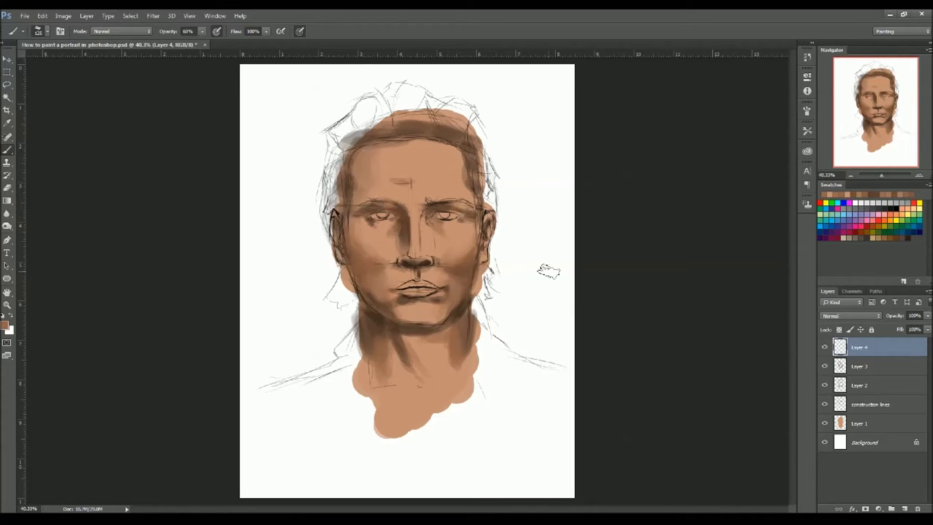
{"action": "key", "text": "i"}
{"action": "left_click", "coordinate": [756, 213]}
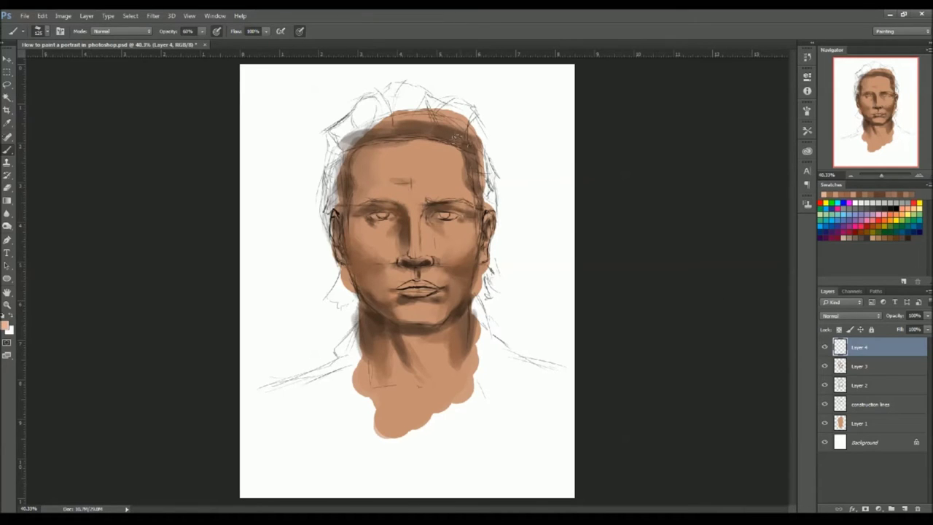
{"action": "key", "text": "bracketright"}
{"action": "key", "text": "bracketright"}
{"action": "key", "text": "bracketright"}
{"action": "mouse_move", "coordinate": [438, 158]}
{"action": "left_mouse_down"}
{"action": "mouse_move", "coordinate": [424, 162]}
{"action": "mouse_move", "coordinate": [429, 172]}
{"action": "mouse_move", "coordinate": [433, 163]}
{"action": "mouse_move", "coordinate": [385, 161]}
{"action": "left_mouse_up"}
{"action": "key", "text": "bracketleft"}
{"action": "key", "text": "bracketleft"}
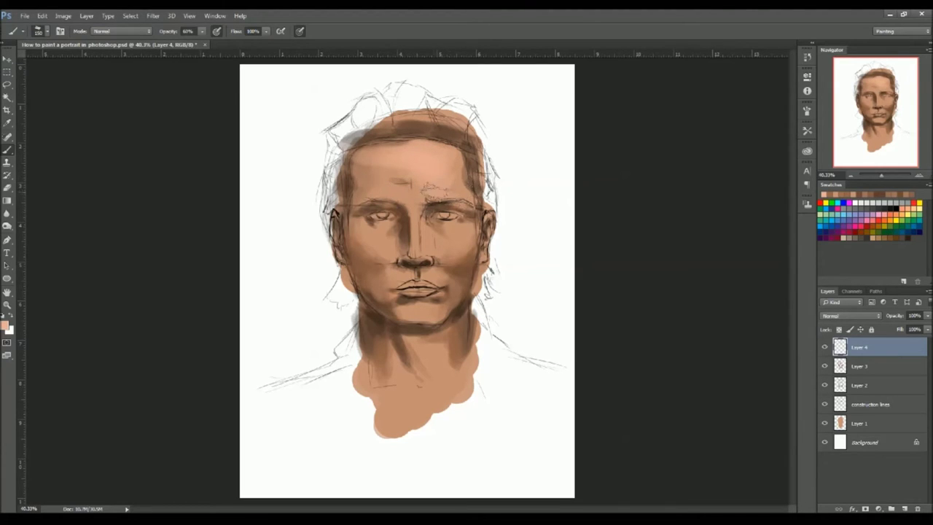
{"action": "key", "text": "bracketleft"}
{"action": "key", "text": "bracketleft"}
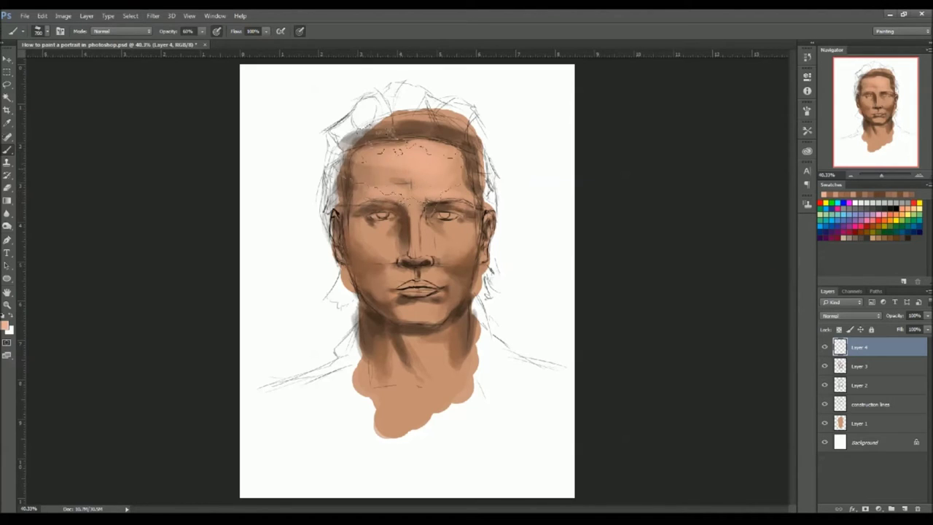
Soften the forehead highlight with a very large brush of about size 700, and reduce the brush to size 250
{"action": "key", "text": "bracketright"}
{"action": "key", "text": "bracketright"}
{"action": "key", "text": "bracketright"}
{"action": "key", "text": "bracketright"}
{"action": "key", "text": "bracketright"}
{"action": "key", "text": "bracketright"}
{"action": "key", "text": "bracketright"}
{"action": "key", "text": "bracketright"}
{"action": "key", "text": "bracketleft"}
{"action": "key", "text": "bracketleft"}
{"action": "key", "text": "bracketleft"}
{"action": "key", "text": "bracketleft"}
{"action": "key", "text": "bracketleft"}
{"action": "key", "text": "bracketleft"}
{"action": "key", "text": "bracketleft"}
{"action": "key", "text": "bracketleft"}
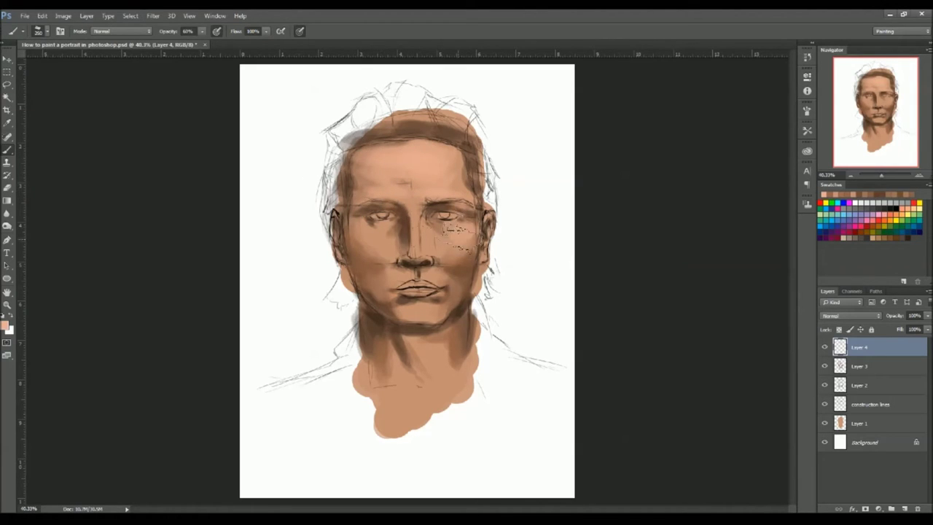
Highlight the cheeks, nose, area below the left eye and around the mouth in light pink with progressively smaller brushes
{"action": "key", "text": "bracketleft"}
{"action": "key", "text": "bracketleft"}
{"action": "key", "text": "bracketleft"}
{"action": "key", "text": "bracketleft"}
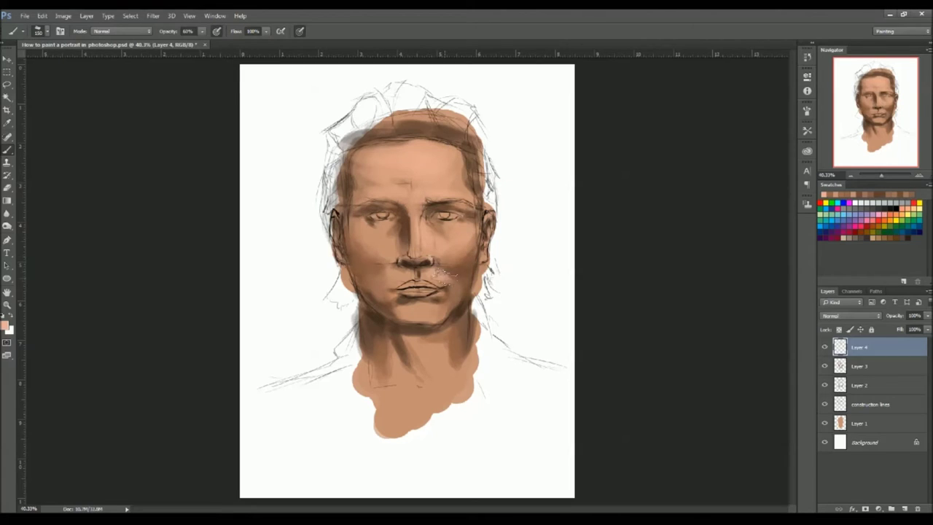
{"action": "key", "text": "bracketleft"}
{"action": "key", "text": "bracketleft"}
{"action": "key", "text": "bracketleft"}
{"action": "key", "text": "bracketleft"}
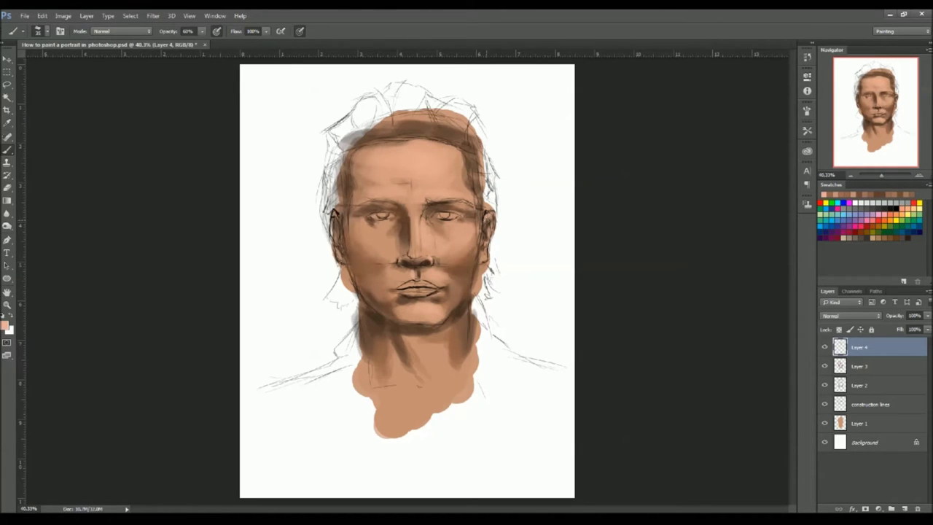
{"action": "mouse_move", "coordinate": [363, 235]}
{"action": "left_mouse_down"}
{"action": "mouse_move", "coordinate": [377, 245]}
{"action": "mouse_move", "coordinate": [375, 225]}
{"action": "left_mouse_up"}
{"action": "mouse_move", "coordinate": [426, 300]}
{"action": "left_mouse_down"}
{"action": "mouse_move", "coordinate": [436, 307]}
{"action": "mouse_move", "coordinate": [447, 288]}
{"action": "mouse_move", "coordinate": [402, 301]}
{"action": "mouse_move", "coordinate": [406, 274]}
{"action": "mouse_move", "coordinate": [442, 287]}
{"action": "left_mouse_up"}
{"action": "key", "text": "bracketleft"}
{"action": "key", "text": "bracketleft"}
Choose a reddish-brown swatch, switch to Layer 3 and tint the lips, enlarging the brush to size 60
{"action": "left_click", "coordinate": [858, 195]}
{"action": "left_click", "coordinate": [860, 366]}
{"action": "key", "text": "bracketright"}
{"action": "key", "text": "bracketright"}
{"action": "key", "text": "bracketright"}
{"action": "key", "text": "bracketright"}
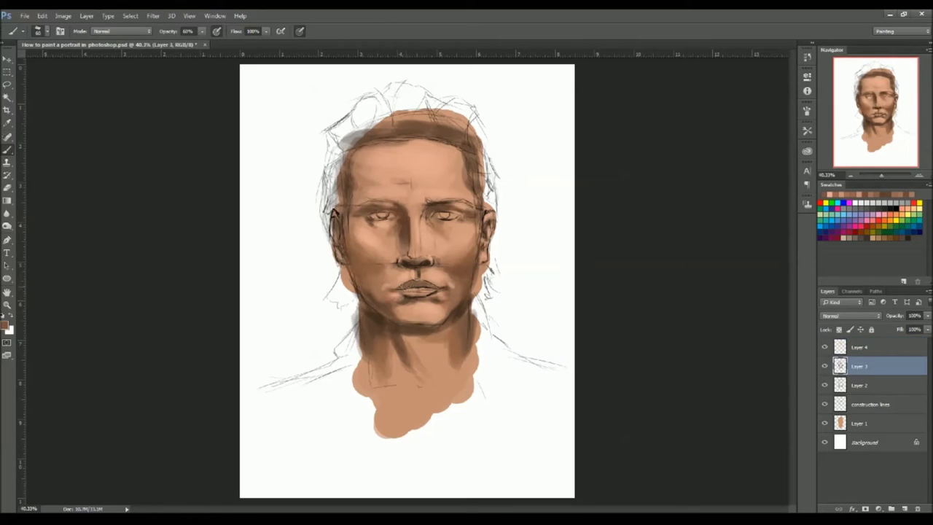
Shade the neck below the chin and jaw on Layer 3 with sampled skin and shadow tones, enlarging the brush
{"action": "left_click", "coordinate": [430, 357], "text": "alt"}
{"action": "mouse_move", "coordinate": [405, 335]}
{"action": "left_mouse_down"}
{"action": "mouse_move", "coordinate": [408, 358]}
{"action": "mouse_move", "coordinate": [443, 362]}
{"action": "mouse_move", "coordinate": [430, 394]}
{"action": "mouse_move", "coordinate": [357, 388]}
{"action": "mouse_move", "coordinate": [383, 365]}
{"action": "mouse_move", "coordinate": [379, 376]}
{"action": "left_mouse_up"}
{"action": "left_click", "coordinate": [443, 326], "text": "alt"}
{"action": "key", "text": "bracketright"}
{"action": "key", "text": "bracketright"}
{"action": "key", "text": "bracketright"}
{"action": "key", "text": "bracketright"}
{"action": "left_click", "coordinate": [418, 349], "text": "alt"}
{"action": "left_click", "coordinate": [377, 323], "text": "alt"}
{"action": "left_click_drag", "start_coordinate": [364, 321], "coordinate": [392, 332]}
{"action": "left_click_drag", "start_coordinate": [467, 313], "coordinate": [464, 337]}
Darken the jaw edge, mouth, left-hand ear and inner left-hand eye socket with a smaller brush and sampled shadow tones
{"action": "key", "text": "bracketleft"}
{"action": "key", "text": "bracketleft"}
{"action": "key", "text": "bracketleft"}
{"action": "key", "text": "bracketleft"}
{"action": "key", "text": "bracketleft"}
{"action": "left_click_drag", "start_coordinate": [468, 298], "coordinate": [458, 312]}
{"action": "left_click_drag", "start_coordinate": [421, 286], "coordinate": [434, 287]}
{"action": "left_click", "coordinate": [489, 208], "text": "alt"}
{"action": "left_click_drag", "start_coordinate": [336, 211], "coordinate": [332, 212]}
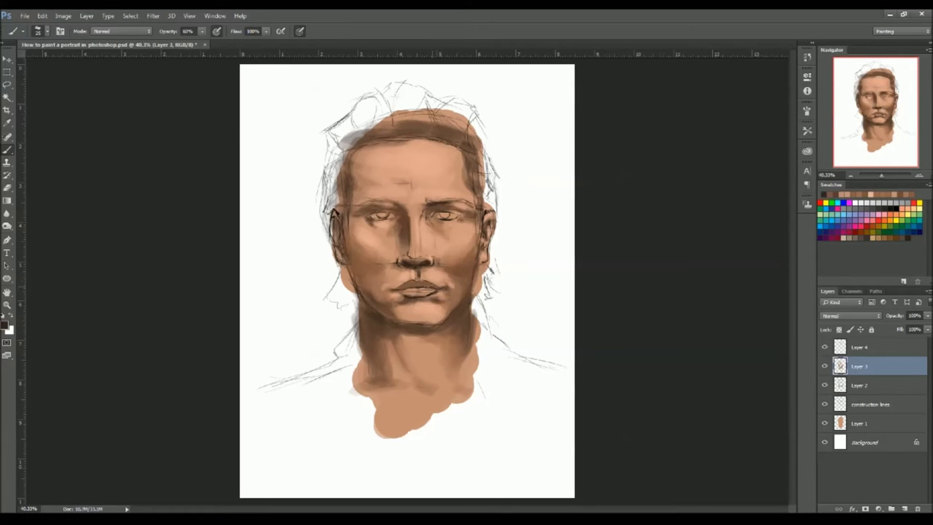
{"action": "left_click_drag", "start_coordinate": [407, 283], "coordinate": [396, 291]}
{"action": "left_click_drag", "start_coordinate": [390, 206], "coordinate": [403, 223]}
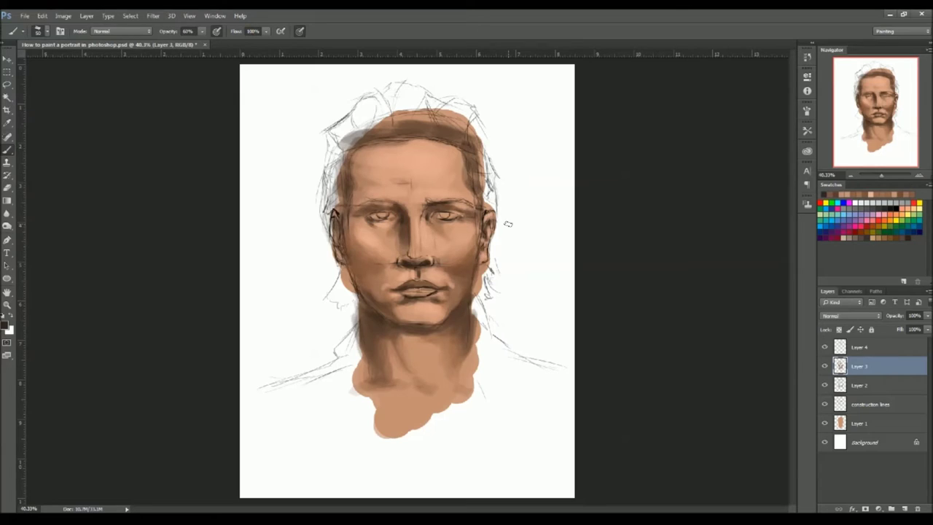
Select Layer 1 and adjust its colour so the base skin tone becomes pinker and less saturated
{"action": "left_click", "coordinate": [895, 351]}
{"action": "left_click", "coordinate": [897, 425]}
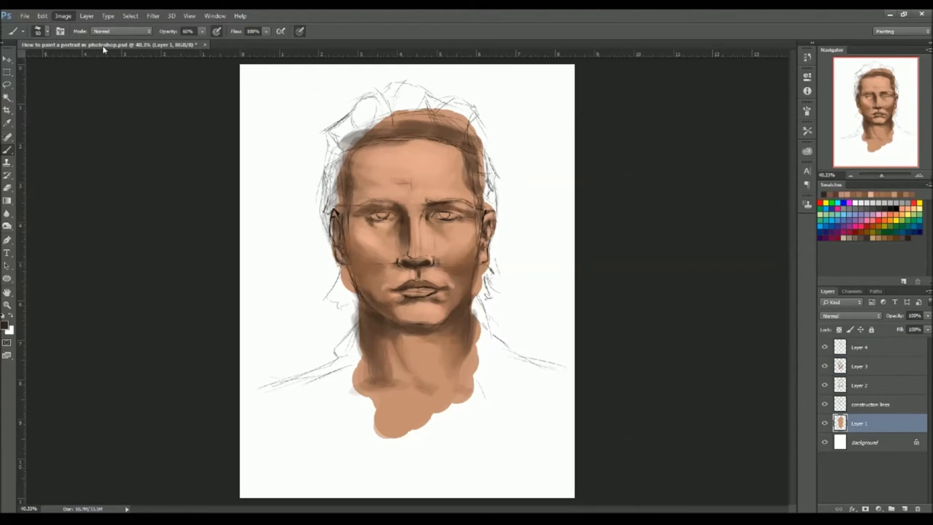
{"action": "key", "text": "i"}
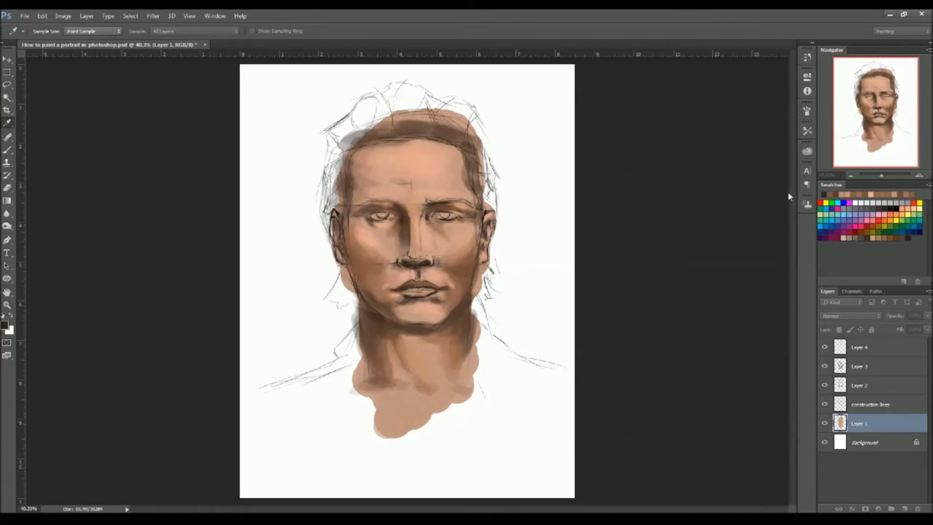
{"action": "key", "text": "b"}
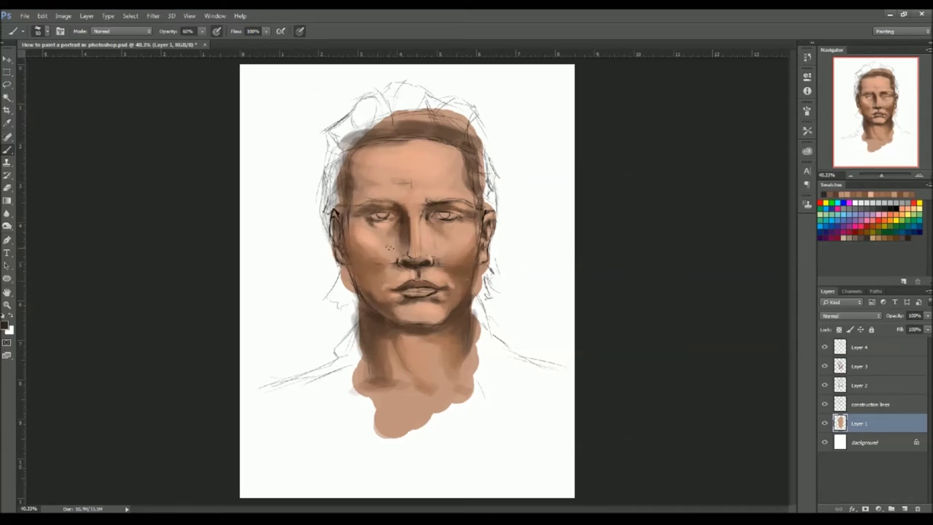
Sample a skin tone from the cheek and switch to Layer 4 with the brush at size 150
{"action": "left_click", "coordinate": [386, 232], "text": "alt"}
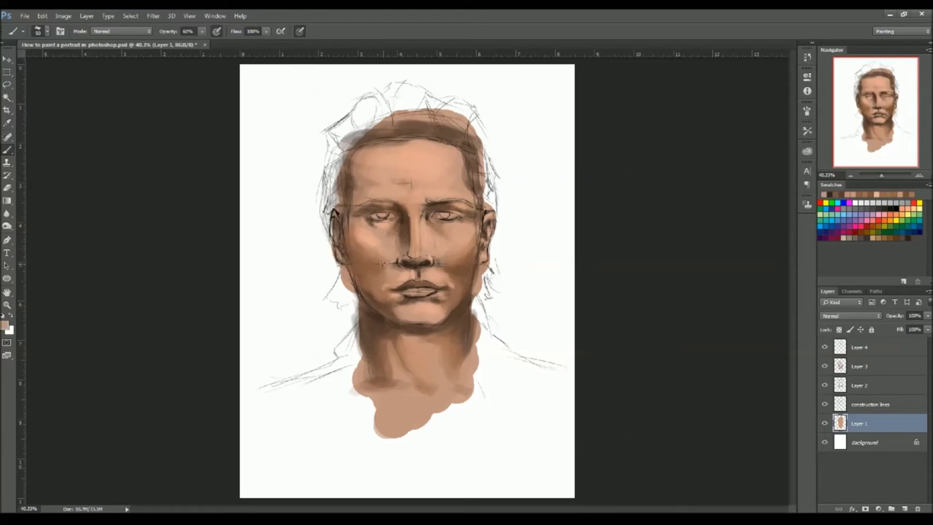
{"action": "key", "text": "bracketright"}
{"action": "key", "text": "bracketright"}
{"action": "key", "text": "bracketright"}
{"action": "key", "text": "bracketright"}
{"action": "key", "text": "bracketright"}
{"action": "key", "text": "bracketright"}
{"action": "key", "text": "bracketright"}
{"action": "key", "text": "bracketright"}
{"action": "key", "text": "bracketleft"}
{"action": "left_click", "coordinate": [867, 347]}
{"action": "key", "text": "bracketleft"}
{"action": "key", "text": "bracketleft"}
{"action": "key", "text": "bracketleft"}
{"action": "key", "text": "bracketleft"}
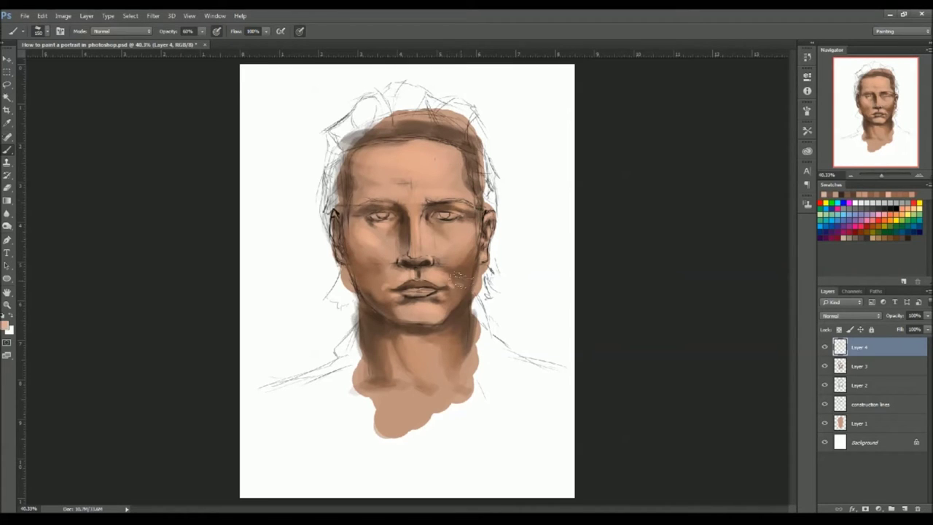
Soften both lower cheeks and the right-hand side of the face on Layer 4 with sampled skin tones
{"action": "left_click", "coordinate": [372, 291], "text": "alt"}
{"action": "left_click", "coordinate": [463, 282], "text": "alt"}
{"action": "left_click", "coordinate": [366, 282], "text": "alt"}
{"action": "left_click", "coordinate": [471, 240], "text": "alt"}
Sample a dark brown, add a new layer above Layer 4 and darken the right-hand eye's inner corner with a smaller brush
{"action": "left_click", "coordinate": [488, 210], "text": "alt"}
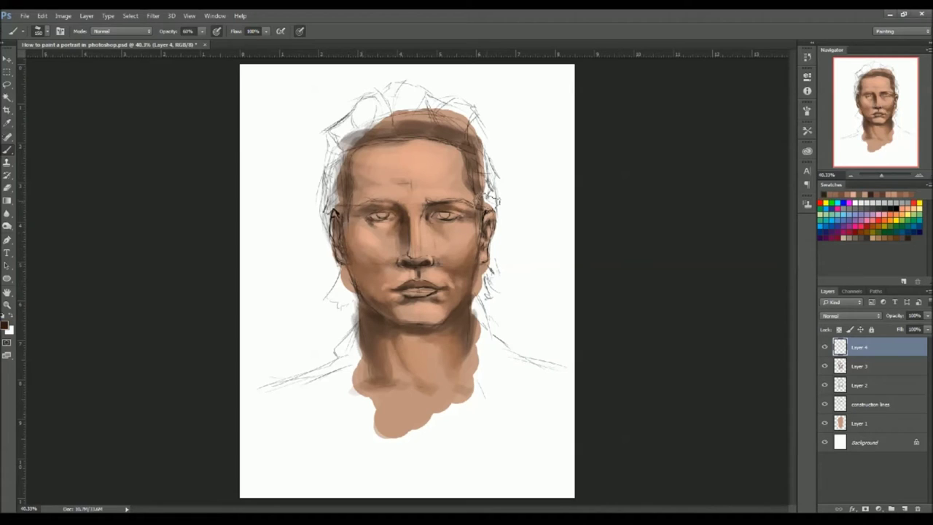
{"action": "left_click", "coordinate": [905, 508]}
{"action": "scroll", "coordinate": [440, 216], "scroll_direction": "up", "scroll_amount": 11}
{"action": "key", "text": "["}
{"action": "key", "text": "["}
{"action": "key", "text": "["}
{"action": "key", "text": "["}
{"action": "key", "text": "["}
{"action": "key", "text": "["}
{"action": "key", "text": "["}
{"action": "key", "text": "["}
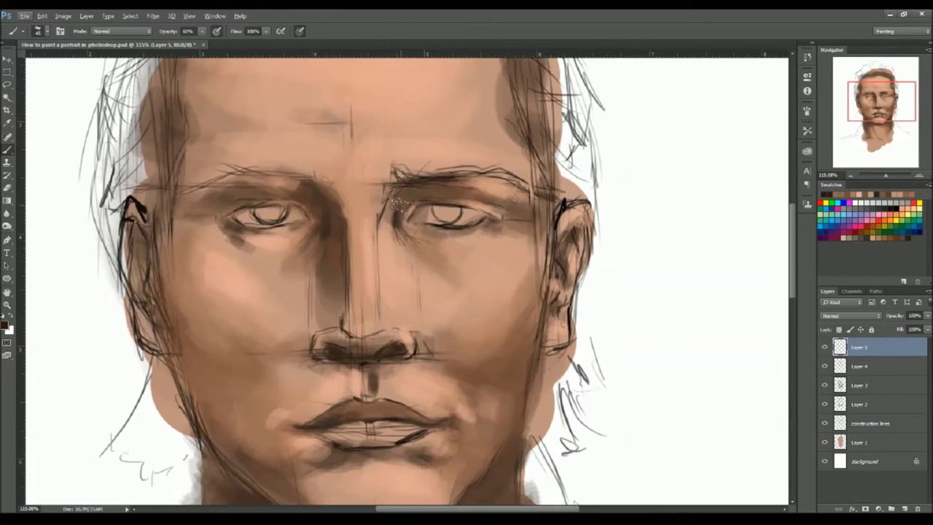
{"action": "mouse_move", "coordinate": [399, 213]}
{"action": "left_mouse_down"}
{"action": "mouse_move", "coordinate": [417, 194]}
{"action": "mouse_move", "coordinate": [399, 207]}
{"action": "mouse_move", "coordinate": [448, 194]}
{"action": "mouse_move", "coordinate": [400, 225]}
{"action": "left_mouse_up"}
{"action": "key", "text": "bracketleft"}
{"action": "key", "text": "bracketleft"}
{"action": "key", "text": "bracketleft"}
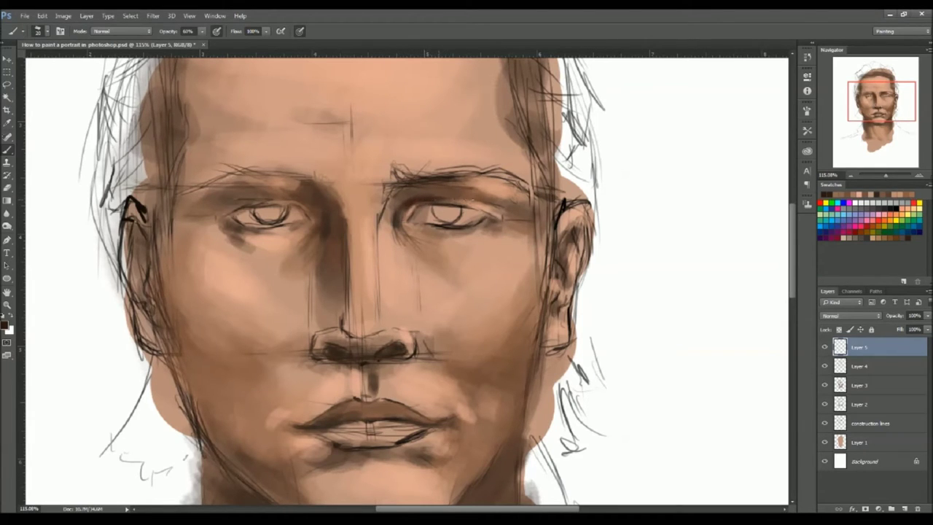
Deepen the shadow between the right-hand eyelid and eyebrow, and shade beneath the left-hand eyebrow
{"action": "key", "text": "bracketright"}
{"action": "left_click_drag", "start_coordinate": [497, 206], "coordinate": [468, 199]}
{"action": "key", "text": "bracketleft"}
{"action": "key", "text": "bracketleft"}
{"action": "key", "text": "bracketleft"}
{"action": "key", "text": "bracketleft"}
{"action": "key", "text": "bracketleft"}
{"action": "mouse_move", "coordinate": [435, 192]}
{"action": "left_mouse_down"}
{"action": "mouse_move", "coordinate": [471, 192]}
{"action": "mouse_move", "coordinate": [430, 191]}
{"action": "mouse_move", "coordinate": [471, 191]}
{"action": "mouse_move", "coordinate": [444, 194]}
{"action": "left_mouse_up"}
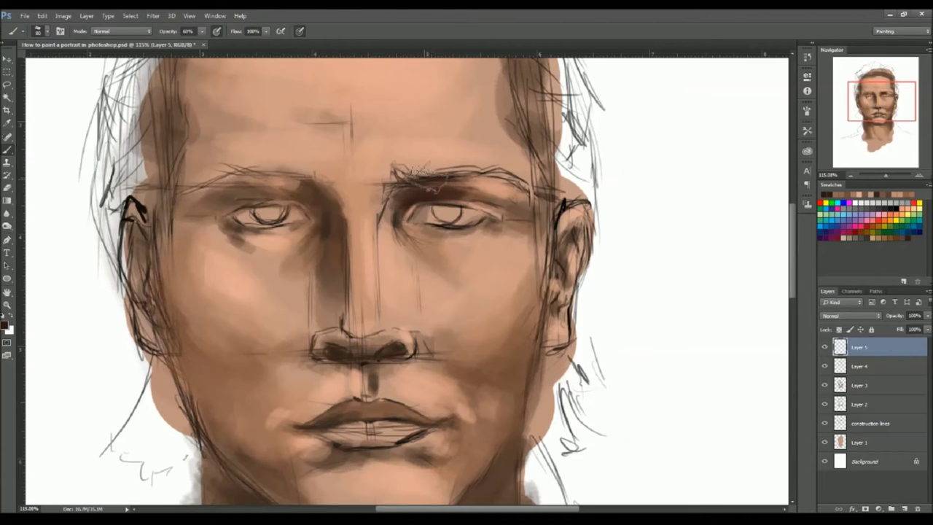
{"action": "mouse_move", "coordinate": [307, 191]}
{"action": "left_mouse_down"}
{"action": "mouse_move", "coordinate": [337, 222]}
{"action": "mouse_move", "coordinate": [340, 249]}
{"action": "mouse_move", "coordinate": [332, 203]}
{"action": "mouse_move", "coordinate": [339, 217]}
{"action": "mouse_move", "coordinate": [339, 310]}
{"action": "mouse_move", "coordinate": [340, 264]}
{"action": "mouse_move", "coordinate": [305, 231]}
{"action": "mouse_move", "coordinate": [289, 167]}
{"action": "mouse_move", "coordinate": [285, 199]}
{"action": "mouse_move", "coordinate": [322, 192]}
{"action": "mouse_move", "coordinate": [293, 199]}
{"action": "left_mouse_up"}
Paint brown shadow down the right-hand cheek and jaw and along the face edge beside the ear
{"action": "key", "text": "bracketleft"}
{"action": "key", "text": "bracketleft"}
{"action": "key", "text": "bracketleft"}
{"action": "key", "text": "bracketleft"}
{"action": "key", "text": "bracketleft"}
{"action": "key", "text": "bracketleft"}
{"action": "key", "text": "bracketleft"}
{"action": "key", "text": "bracketleft"}
{"action": "key", "text": "bracketleft"}
{"action": "key", "text": "bracketleft"}
{"action": "left_click_drag", "start_coordinate": [514, 361], "coordinate": [480, 466]}
{"action": "left_click", "coordinate": [538, 232], "text": "alt"}
{"action": "mouse_move", "coordinate": [543, 237]}
{"action": "left_mouse_down"}
{"action": "mouse_move", "coordinate": [543, 207]}
{"action": "mouse_move", "coordinate": [509, 201]}
{"action": "mouse_move", "coordinate": [545, 218]}
{"action": "left_mouse_up"}
Sample tones around the right-hand brow and temple with a smaller brush and shade the left-hand temple
{"action": "left_click", "coordinate": [500, 186], "text": "alt"}
{"action": "key", "text": "bracketleft"}
{"action": "key", "text": "bracketleft"}
{"action": "left_click", "coordinate": [543, 180], "text": "alt"}
{"action": "left_click_drag", "start_coordinate": [194, 139], "coordinate": [201, 117]}
{"action": "left_click_drag", "start_coordinate": [668, 125], "coordinate": [684, 171]}
Sample the dark tone under the nose and darken the nostrils and underside of the nose with a smaller brush
{"action": "left_click", "coordinate": [381, 405], "text": "alt"}
{"action": "key", "text": "bracketleft"}
{"action": "key", "text": "bracketleft"}
{"action": "key", "text": "bracketleft"}
{"action": "key", "text": "bracketleft"}
{"action": "key", "text": "bracketleft"}
{"action": "mouse_move", "coordinate": [384, 404]}
{"action": "left_mouse_down"}
{"action": "mouse_move", "coordinate": [358, 389]}
{"action": "mouse_move", "coordinate": [334, 397]}
{"action": "left_mouse_up"}
{"action": "left_click_drag", "start_coordinate": [420, 405], "coordinate": [430, 401]}
Sample the dark nose shadow, enlarge the brush and deepen the shadow down the left-hand side of the nose
{"action": "left_click", "coordinate": [348, 266], "text": "alt"}
{"action": "key", "text": "bracketright"}
{"action": "key", "text": "bracketright"}
{"action": "key", "text": "bracketright"}
{"action": "key", "text": "bracketright"}
{"action": "left_click_drag", "start_coordinate": [340, 253], "coordinate": [357, 260]}
{"action": "mouse_move", "coordinate": [351, 310]}
{"action": "left_mouse_down"}
{"action": "mouse_move", "coordinate": [346, 350]}
{"action": "mouse_move", "coordinate": [341, 337]}
{"action": "left_mouse_up"}
Sample a mid brown and blend the nose shadow into the area below the left-hand eye with a larger brush
{"action": "left_click", "coordinate": [321, 314], "text": "alt"}
{"action": "key", "text": "bracketright"}
{"action": "key", "text": "bracketright"}
{"action": "mouse_move", "coordinate": [344, 263]}
{"action": "left_mouse_down"}
{"action": "mouse_move", "coordinate": [350, 295]}
{"action": "mouse_move", "coordinate": [266, 281]}
{"action": "left_mouse_up"}
{"action": "key", "text": "bracketleft"}
{"action": "key", "text": "bracketleft"}
{"action": "key", "text": "bracketleft"}
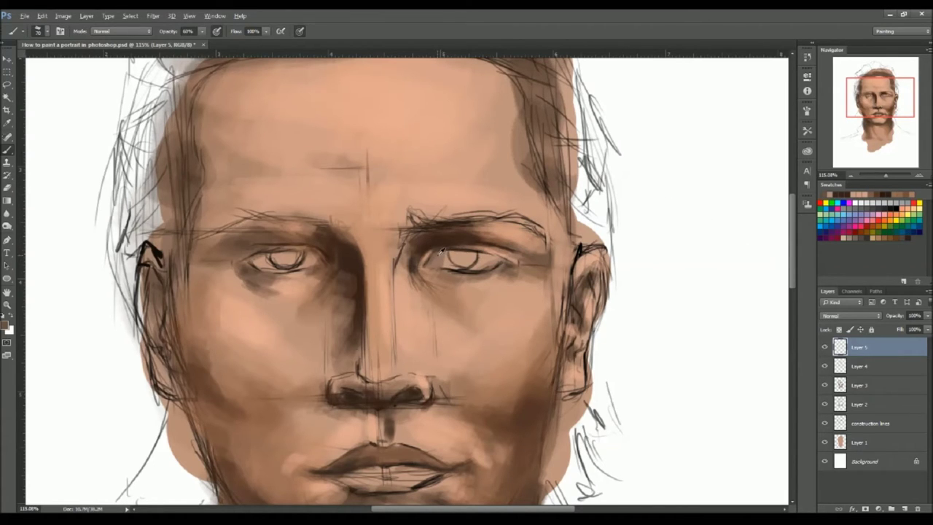
Pick a near-black colour, lower the brush opacity to 36% and darken the right-hand eye's lid lines
{"action": "left_click", "coordinate": [449, 239], "text": "alt"}
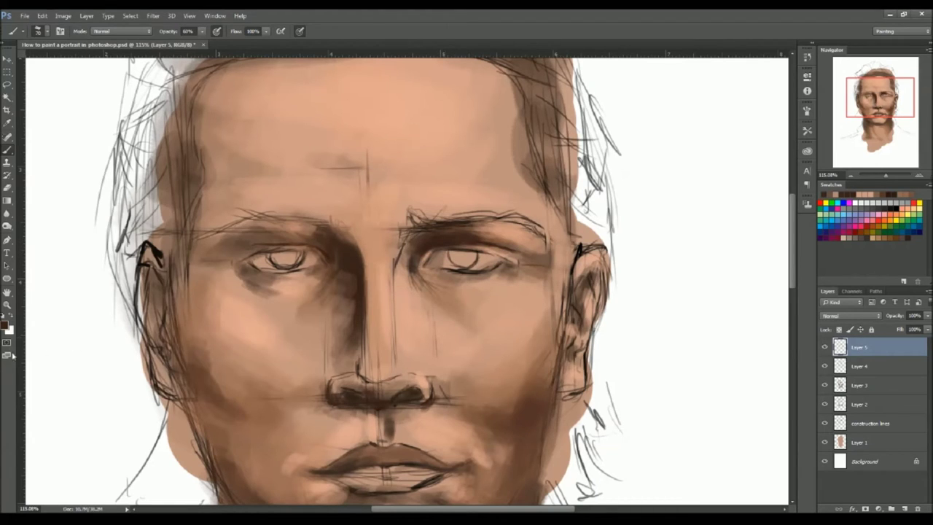
{"action": "left_click", "coordinate": [7, 122]}
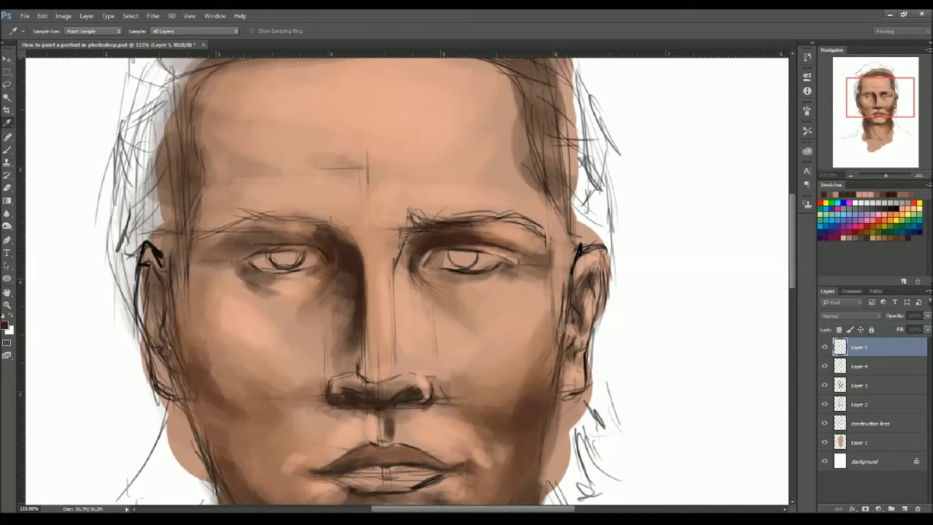
{"action": "key", "text": "b"}
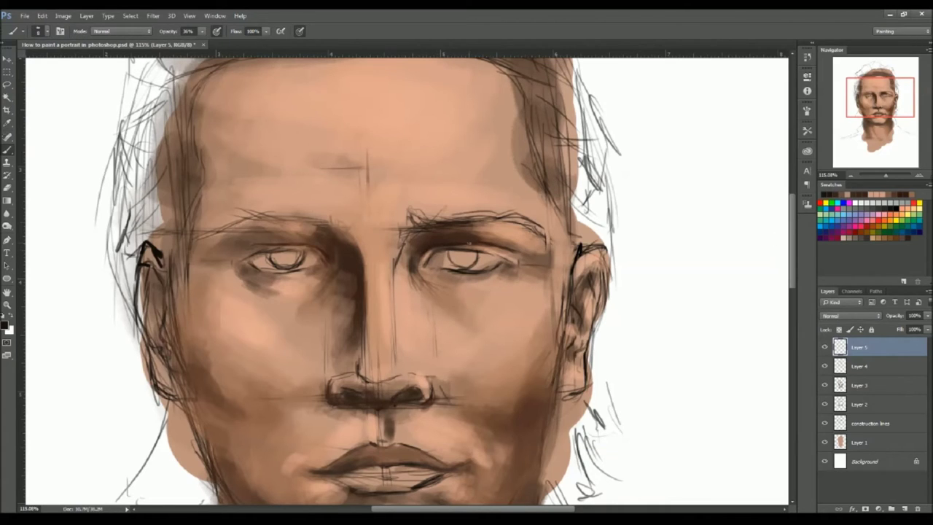
{"action": "key", "text": "]"}
{"action": "mouse_move", "coordinate": [446, 247]}
{"action": "left_mouse_down"}
{"action": "mouse_move", "coordinate": [429, 261]}
{"action": "mouse_move", "coordinate": [509, 263]}
{"action": "mouse_move", "coordinate": [456, 254]}
{"action": "mouse_move", "coordinate": [450, 266]}
{"action": "mouse_move", "coordinate": [462, 269]}
{"action": "mouse_move", "coordinate": [440, 258]}
{"action": "mouse_move", "coordinate": [508, 264]}
{"action": "mouse_move", "coordinate": [493, 267]}
{"action": "mouse_move", "coordinate": [473, 254]}
{"action": "mouse_move", "coordinate": [477, 265]}
{"action": "mouse_move", "coordinate": [475, 257]}
{"action": "mouse_move", "coordinate": [498, 260]}
{"action": "mouse_move", "coordinate": [440, 265]}
{"action": "mouse_move", "coordinate": [454, 269]}
{"action": "left_mouse_up"}
{"action": "key", "text": "]"}
{"action": "key", "text": "]"}
{"action": "key", "text": "["}
{"action": "key", "text": "["}
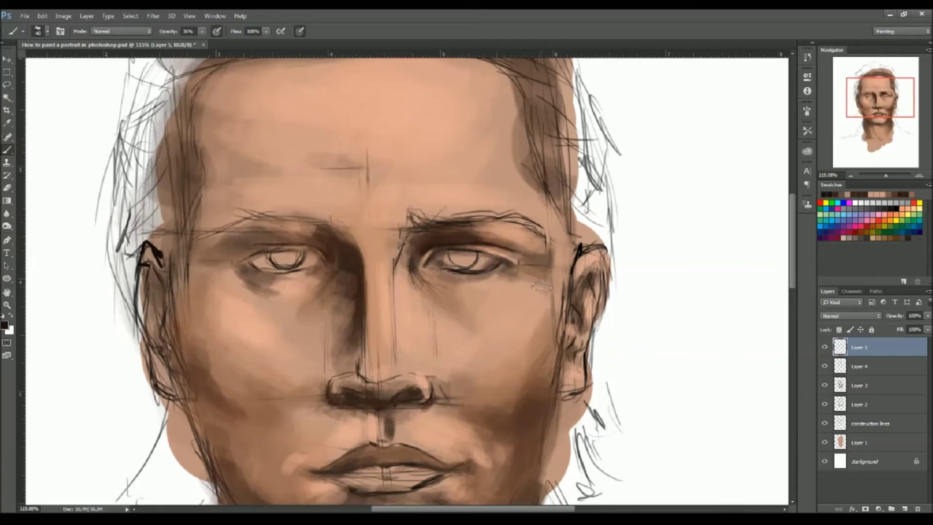
Tint the inner corners of both eyes with an orange swatch and soften the right-hand one with a sampled skin tone
{"action": "left_click", "coordinate": [893, 208]}
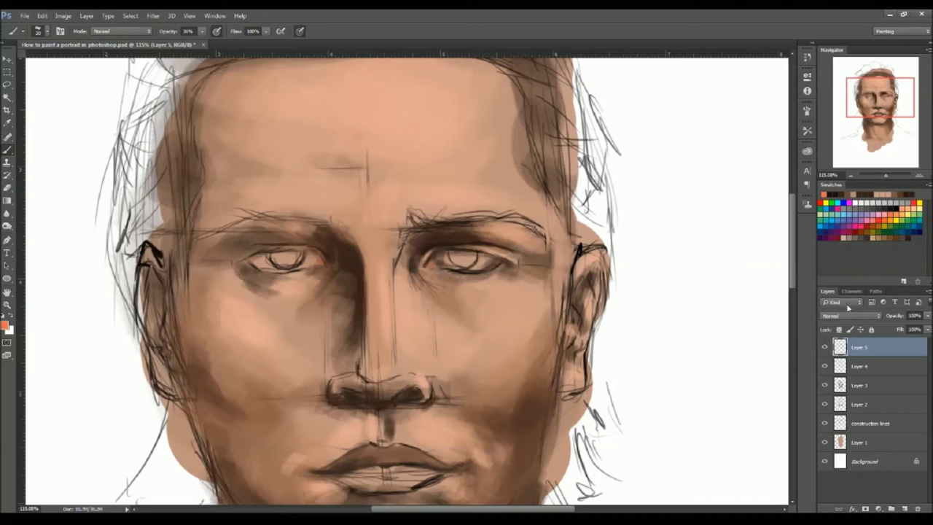
{"action": "left_click", "coordinate": [487, 255], "text": "alt"}
{"action": "mouse_move", "coordinate": [447, 250]}
{"action": "left_mouse_down"}
{"action": "mouse_move", "coordinate": [441, 263]}
{"action": "mouse_move", "coordinate": [438, 253]}
{"action": "left_mouse_up"}
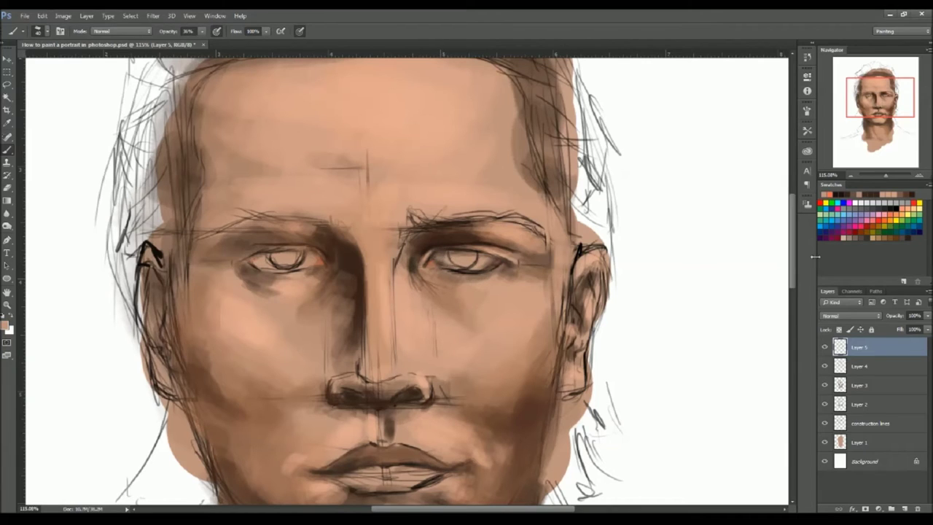
Choose a light peach colour and paint the whites of both eyes
{"action": "left_click", "coordinate": [875, 236]}
{"action": "left_click", "coordinate": [5, 326]}
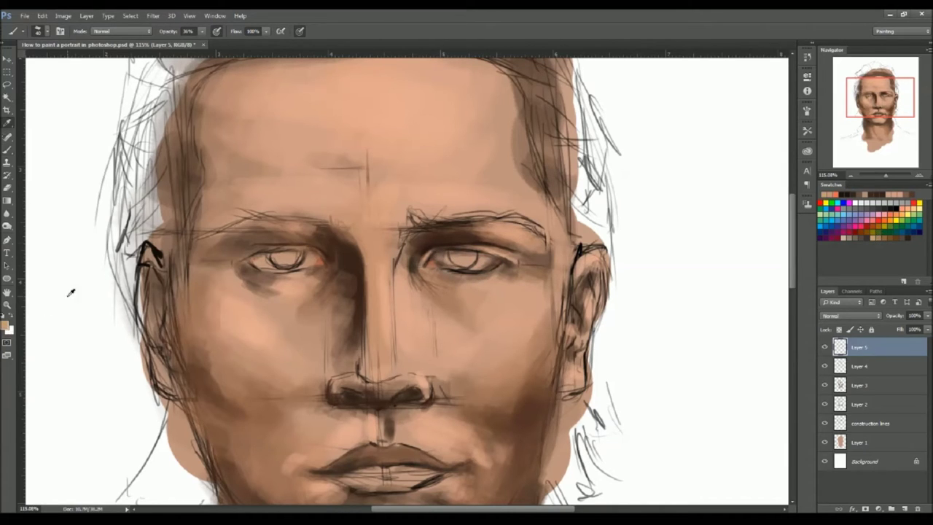
{"action": "key", "text": "i"}
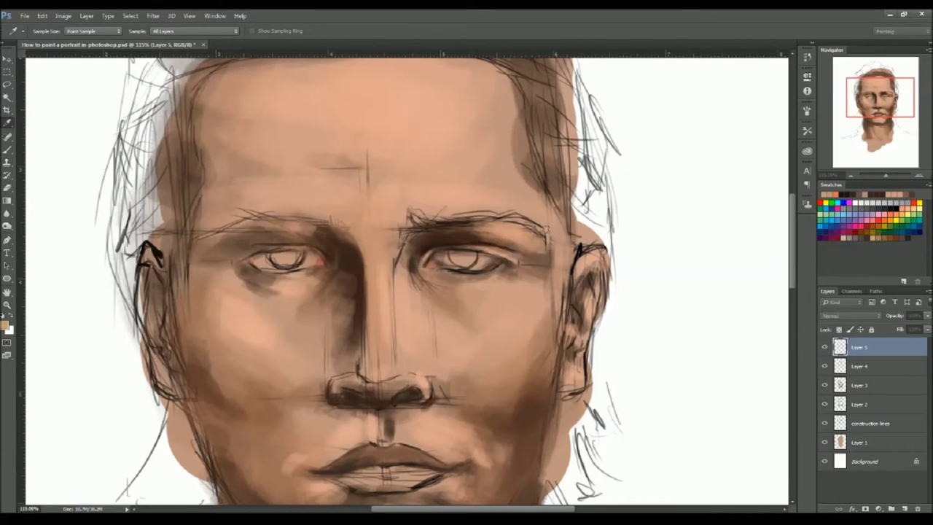
{"action": "left_click", "coordinate": [543, 223]}
{"action": "key", "text": "b"}
{"action": "mouse_move", "coordinate": [440, 255]}
{"action": "left_mouse_down"}
{"action": "mouse_move", "coordinate": [460, 269]}
{"action": "mouse_move", "coordinate": [496, 263]}
{"action": "mouse_move", "coordinate": [487, 270]}
{"action": "mouse_move", "coordinate": [499, 255]}
{"action": "mouse_move", "coordinate": [474, 257]}
{"action": "left_mouse_up"}
{"action": "mouse_move", "coordinate": [313, 252]}
{"action": "left_mouse_down"}
{"action": "mouse_move", "coordinate": [299, 255]}
{"action": "mouse_move", "coordinate": [310, 263]}
{"action": "mouse_move", "coordinate": [255, 258]}
{"action": "mouse_move", "coordinate": [324, 266]}
{"action": "mouse_move", "coordinate": [309, 251]}
{"action": "left_mouse_up"}
{"action": "mouse_move", "coordinate": [416, 268]}
{"action": "left_mouse_down"}
{"action": "mouse_move", "coordinate": [452, 250]}
{"action": "mouse_move", "coordinate": [455, 271]}
{"action": "mouse_move", "coordinate": [492, 252]}
{"action": "left_mouse_up"}
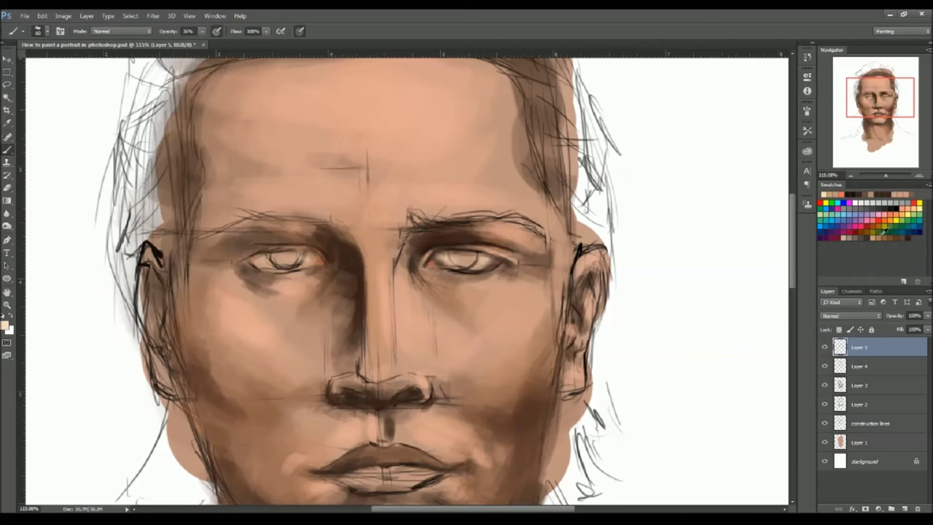
Choose a dark green swatch and fill the irises of both eyes
{"action": "left_click", "coordinate": [884, 229]}
{"action": "key", "text": "i"}
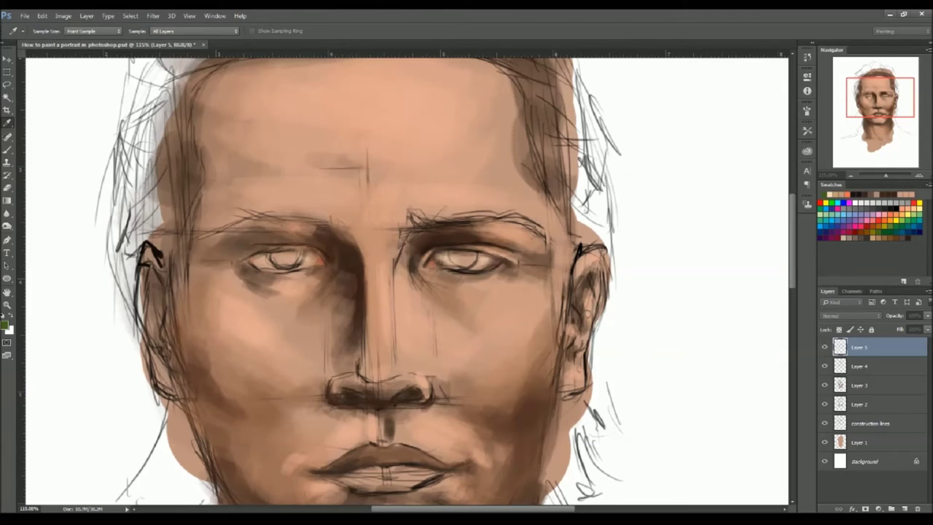
{"action": "key", "text": "b"}
{"action": "mouse_move", "coordinate": [449, 255]}
{"action": "left_mouse_down"}
{"action": "mouse_move", "coordinate": [470, 267]}
{"action": "mouse_move", "coordinate": [464, 253]}
{"action": "mouse_move", "coordinate": [467, 263]}
{"action": "mouse_move", "coordinate": [455, 255]}
{"action": "left_mouse_up"}
{"action": "mouse_move", "coordinate": [274, 256]}
{"action": "left_mouse_down"}
{"action": "mouse_move", "coordinate": [301, 257]}
{"action": "mouse_move", "coordinate": [277, 259]}
{"action": "mouse_move", "coordinate": [296, 256]}
{"action": "mouse_move", "coordinate": [286, 265]}
{"action": "mouse_move", "coordinate": [298, 261]}
{"action": "mouse_move", "coordinate": [274, 258]}
{"action": "mouse_move", "coordinate": [299, 257]}
{"action": "mouse_move", "coordinate": [276, 258]}
{"action": "left_mouse_up"}
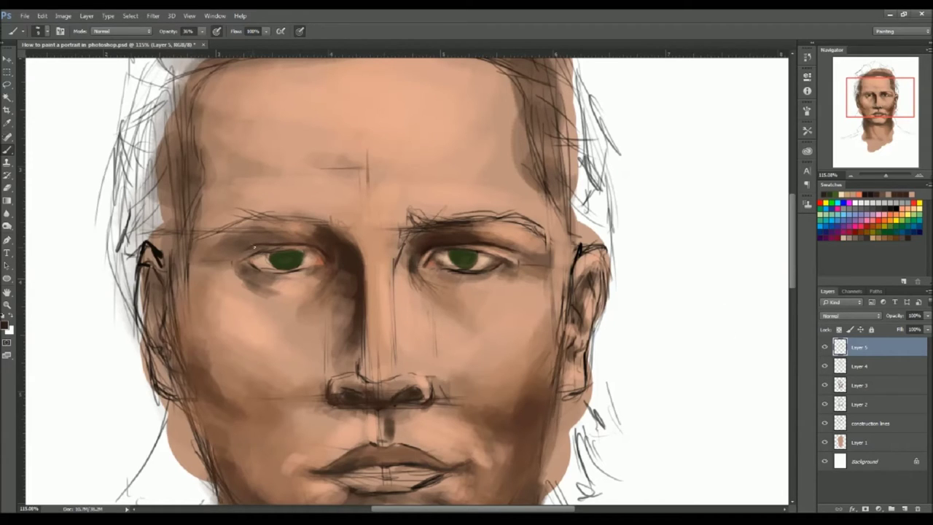
Darken the left-hand upper eyelid and shade around the right-hand eye's inner socket with a larger dark brush
{"action": "mouse_move", "coordinate": [287, 241]}
{"action": "left_mouse_down"}
{"action": "mouse_move", "coordinate": [316, 242]}
{"action": "mouse_move", "coordinate": [263, 240]}
{"action": "mouse_move", "coordinate": [323, 242]}
{"action": "mouse_move", "coordinate": [265, 241]}
{"action": "left_mouse_up"}
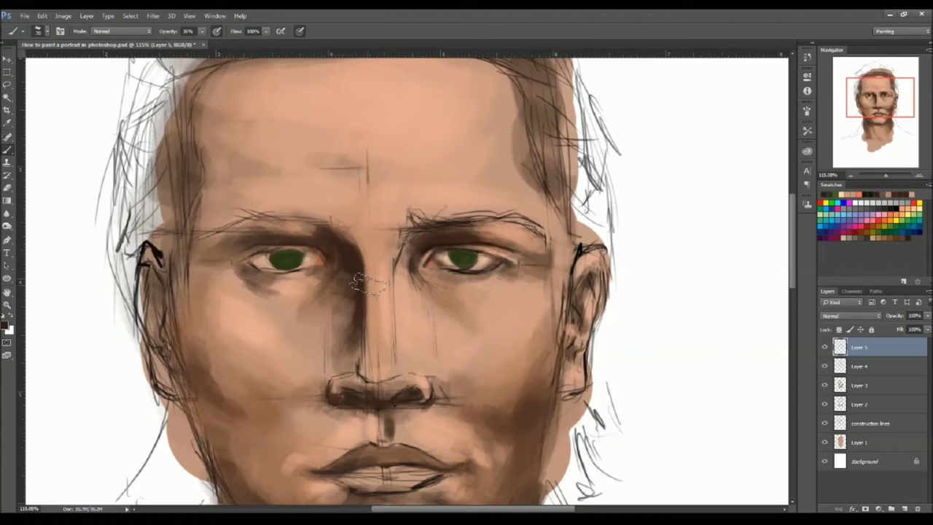
{"action": "mouse_move", "coordinate": [460, 231]}
{"action": "left_mouse_down"}
{"action": "mouse_move", "coordinate": [500, 242]}
{"action": "mouse_move", "coordinate": [429, 246]}
{"action": "mouse_move", "coordinate": [403, 280]}
{"action": "mouse_move", "coordinate": [414, 274]}
{"action": "mouse_move", "coordinate": [412, 251]}
{"action": "mouse_move", "coordinate": [439, 278]}
{"action": "left_mouse_up"}
{"action": "key", "text": "]"}
{"action": "key", "text": "]"}
{"action": "key", "text": "]"}
{"action": "key", "text": "]"}
{"action": "key", "text": "]"}
{"action": "key", "text": "]"}
{"action": "key", "text": "bracketleft"}
{"action": "key", "text": "bracketleft"}
{"action": "key", "text": "bracketleft"}
{"action": "key", "text": "bracketleft"}
{"action": "key", "text": "bracketleft"}
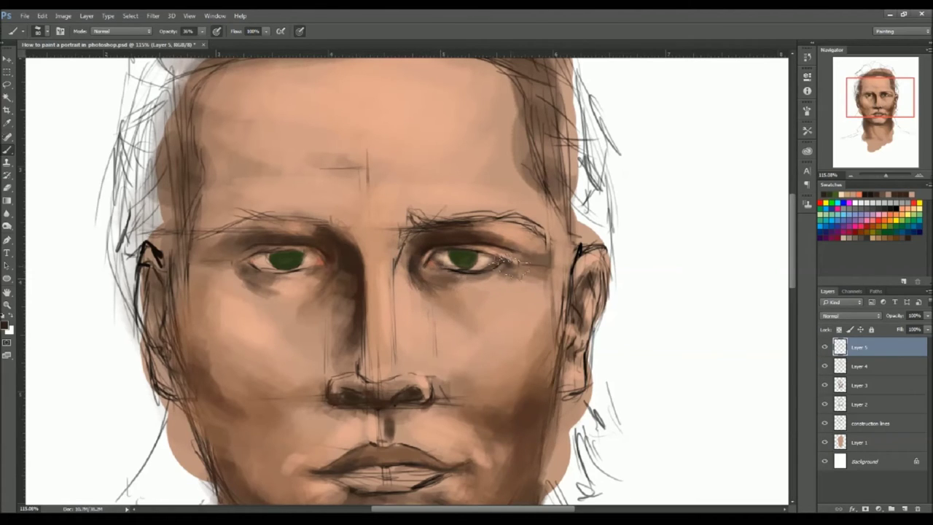
Shade the outer corners of both eyes and deepen the shadow beside the bridge of the nose
{"action": "key", "text": "bracketleft"}
{"action": "key", "text": "bracketleft"}
{"action": "left_click_drag", "start_coordinate": [515, 264], "coordinate": [490, 284]}
{"action": "key", "text": "bracketright"}
{"action": "mouse_move", "coordinate": [247, 270]}
{"action": "left_mouse_down"}
{"action": "mouse_move", "coordinate": [242, 255]}
{"action": "mouse_move", "coordinate": [234, 262]}
{"action": "left_mouse_up"}
{"action": "key", "text": "bracketright"}
{"action": "key", "text": "bracketright"}
{"action": "key", "text": "bracketright"}
{"action": "key", "text": "bracketright"}
{"action": "left_click_drag", "start_coordinate": [347, 253], "coordinate": [352, 277]}
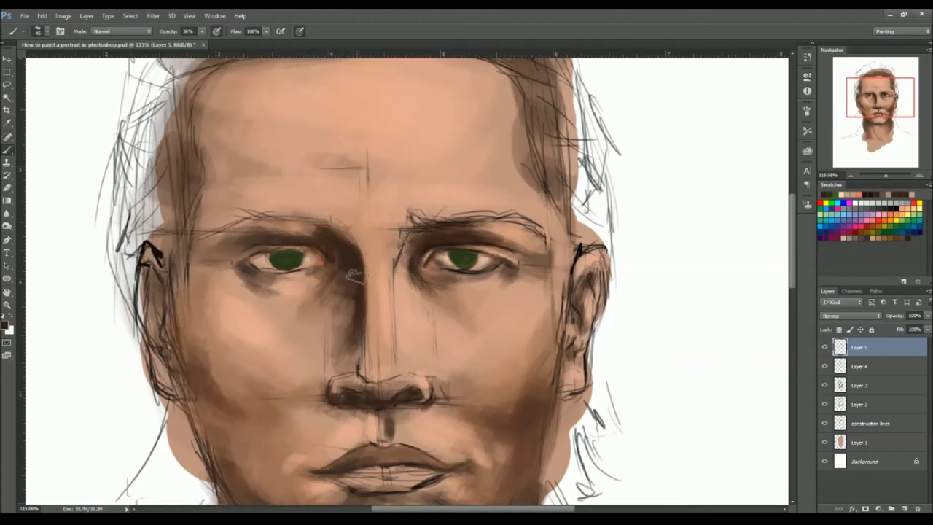
Deepen the shadow at the inner corner of the right-hand eye with the dark brush enlarged to 100
{"action": "key", "text": "bracketright"}
{"action": "key", "text": "bracketright"}
{"action": "key", "text": "bracketright"}
{"action": "key", "text": "bracketright"}
{"action": "left_click_drag", "start_coordinate": [413, 256], "coordinate": [404, 277]}
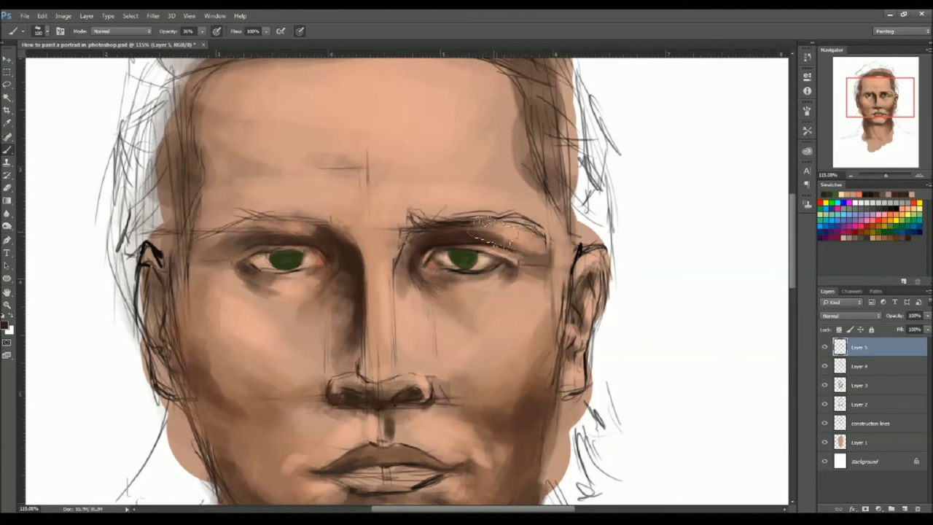
Sample skin tones beneath the right-hand eyebrow and lighten the outer part of that upper eyelid with a smaller brush
{"action": "left_click", "coordinate": [522, 233], "text": "alt"}
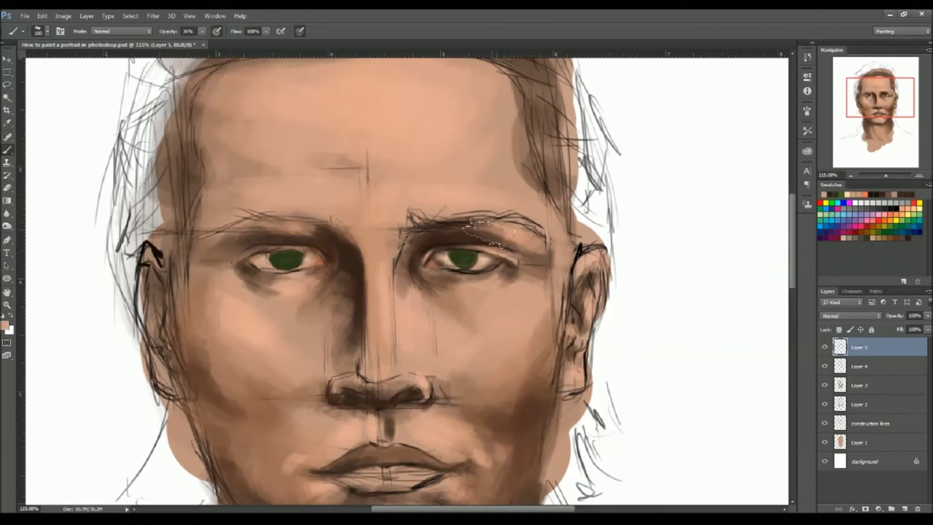
{"action": "key", "text": "bracketleft"}
{"action": "key", "text": "bracketleft"}
{"action": "key", "text": "bracketleft"}
{"action": "key", "text": "bracketleft"}
{"action": "key", "text": "bracketleft"}
{"action": "key", "text": "bracketleft"}
{"action": "left_click", "coordinate": [503, 247], "text": "alt"}
{"action": "mouse_move", "coordinate": [487, 245]}
{"action": "left_mouse_down"}
{"action": "mouse_move", "coordinate": [518, 255]}
{"action": "mouse_move", "coordinate": [526, 276]}
{"action": "mouse_move", "coordinate": [510, 279]}
{"action": "mouse_move", "coordinate": [543, 251]}
{"action": "mouse_move", "coordinate": [522, 247]}
{"action": "left_mouse_up"}
Blend sampled skin tones over the outer corner and under-eye area of the right-hand eye with a larger brush
{"action": "left_click", "coordinate": [521, 256], "text": "alt"}
{"action": "left_click", "coordinate": [518, 274], "text": "alt"}
{"action": "left_click", "coordinate": [511, 271], "text": "alt"}
{"action": "left_click", "coordinate": [529, 271], "text": "alt"}
{"action": "key", "text": "bracketright"}
{"action": "key", "text": "bracketright"}
{"action": "key", "text": "bracketright"}
{"action": "key", "text": "bracketright"}
{"action": "key", "text": "bracketright"}
{"action": "key", "text": "bracketright"}
{"action": "left_click", "coordinate": [510, 237], "text": "alt"}
{"action": "left_click", "coordinate": [531, 257], "text": "alt"}
{"action": "left_click_drag", "start_coordinate": [526, 255], "coordinate": [537, 294]}
{"action": "mouse_move", "coordinate": [519, 253]}
{"action": "left_mouse_down"}
{"action": "mouse_move", "coordinate": [532, 268]}
{"action": "mouse_move", "coordinate": [453, 300]}
{"action": "mouse_move", "coordinate": [484, 273]}
{"action": "left_mouse_up"}
{"action": "left_click", "coordinate": [503, 283], "text": "alt"}
{"action": "left_click", "coordinate": [497, 285], "text": "alt"}
{"action": "left_click", "coordinate": [466, 297], "text": "alt"}
Sample the dark lid colour and darken the outer upper lash line of the right-hand eye with a fine brush
{"action": "key", "text": "bracketleft"}
{"action": "key", "text": "bracketleft"}
{"action": "key", "text": "bracketleft"}
{"action": "key", "text": "bracketleft"}
{"action": "key", "text": "bracketleft"}
{"action": "key", "text": "bracketleft"}
{"action": "key", "text": "bracketleft"}
{"action": "key", "text": "bracketleft"}
{"action": "key", "text": "bracketleft"}
{"action": "key", "text": "bracketleft"}
{"action": "key", "text": "bracketleft"}
{"action": "key", "text": "bracketleft"}
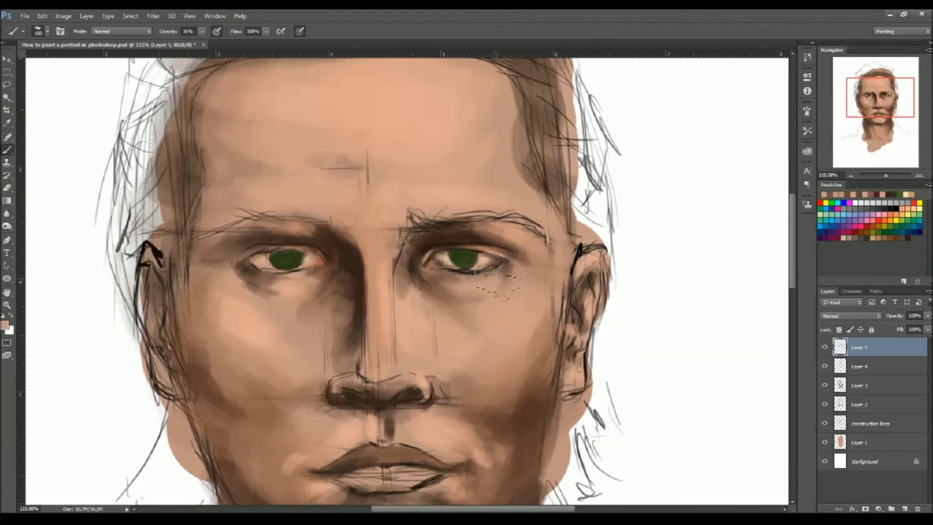
{"action": "left_click", "coordinate": [442, 242], "text": "alt"}
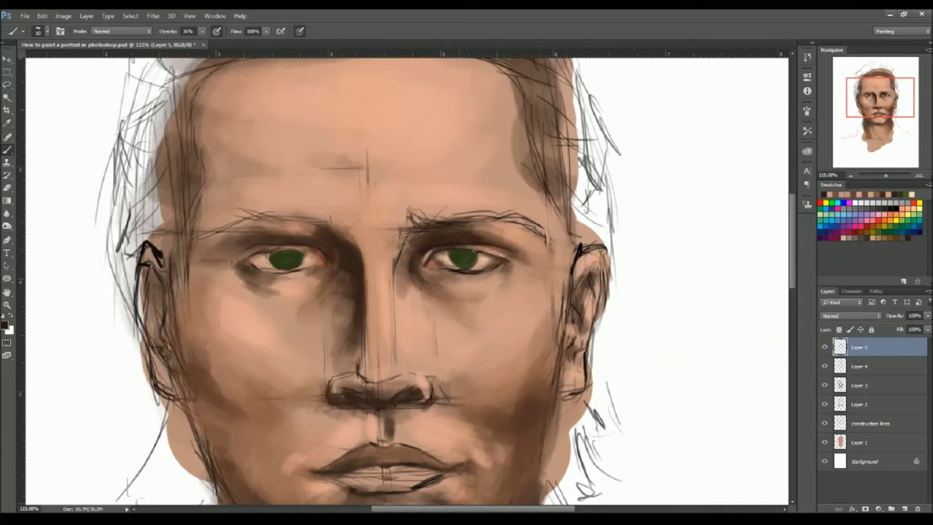
{"action": "left_click_drag", "start_coordinate": [504, 259], "coordinate": [484, 254]}
Sample pale tones from the right-hand eye and repaint the inner part of its white with a larger brush
{"action": "left_click", "coordinate": [486, 257], "text": "alt"}
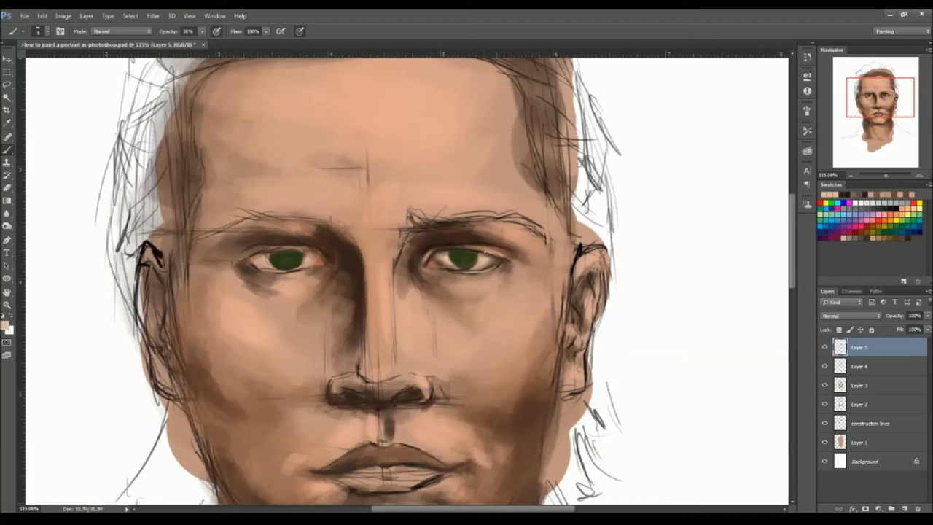
{"action": "left_click", "coordinate": [448, 258], "text": "alt"}
{"action": "key", "text": "bracketright"}
{"action": "key", "text": "bracketright"}
{"action": "key", "text": "bracketright"}
{"action": "key", "text": "bracketright"}
{"action": "mouse_move", "coordinate": [442, 258]}
{"action": "left_mouse_down"}
{"action": "mouse_move", "coordinate": [488, 264]}
{"action": "mouse_move", "coordinate": [439, 287]}
{"action": "mouse_move", "coordinate": [452, 266]}
{"action": "left_mouse_up"}
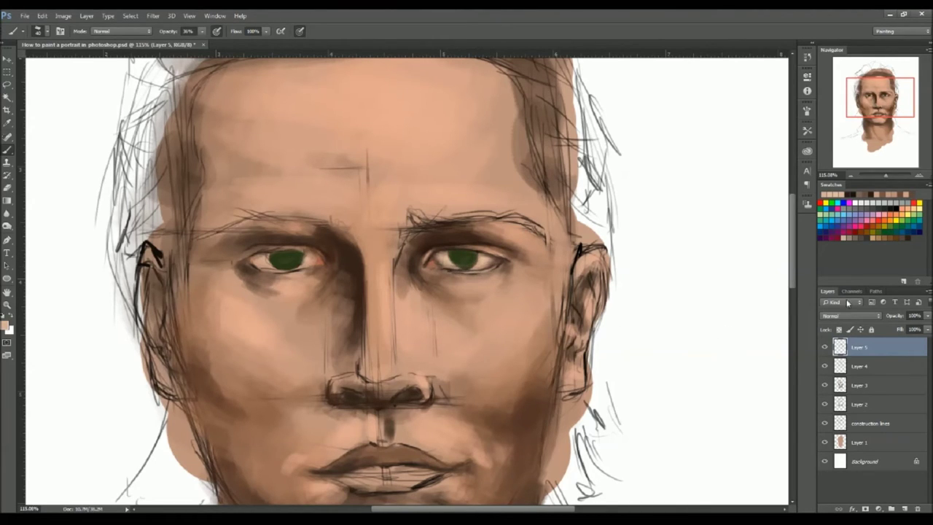
Choose a light grey swatch and brighten the outer white of the right-hand eye
{"action": "left_click", "coordinate": [868, 202]}
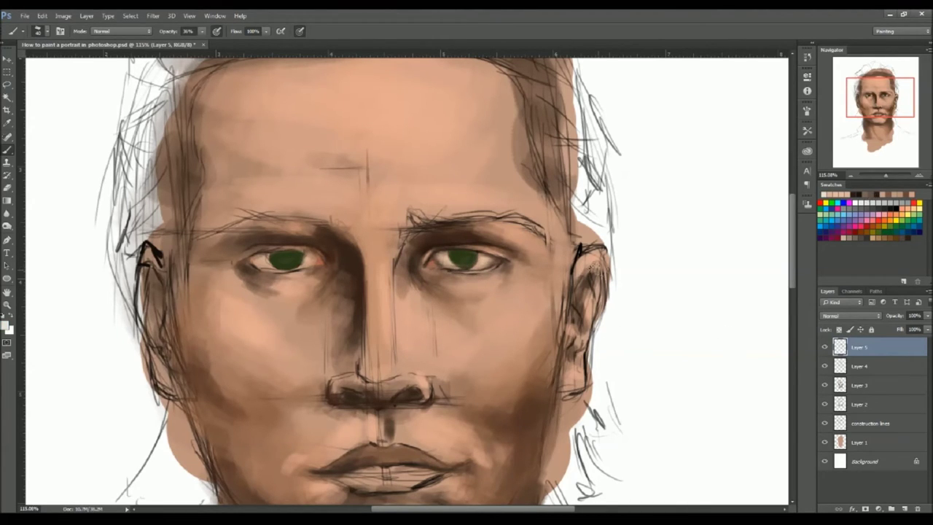
{"action": "mouse_move", "coordinate": [487, 262]}
{"action": "left_mouse_down"}
{"action": "mouse_move", "coordinate": [475, 263]}
{"action": "mouse_move", "coordinate": [481, 255]}
{"action": "mouse_move", "coordinate": [497, 263]}
{"action": "mouse_move", "coordinate": [445, 259]}
{"action": "mouse_move", "coordinate": [452, 267]}
{"action": "mouse_move", "coordinate": [501, 261]}
{"action": "mouse_move", "coordinate": [492, 252]}
{"action": "mouse_move", "coordinate": [500, 259]}
{"action": "left_mouse_up"}
{"action": "left_click", "coordinate": [487, 256], "text": "alt"}
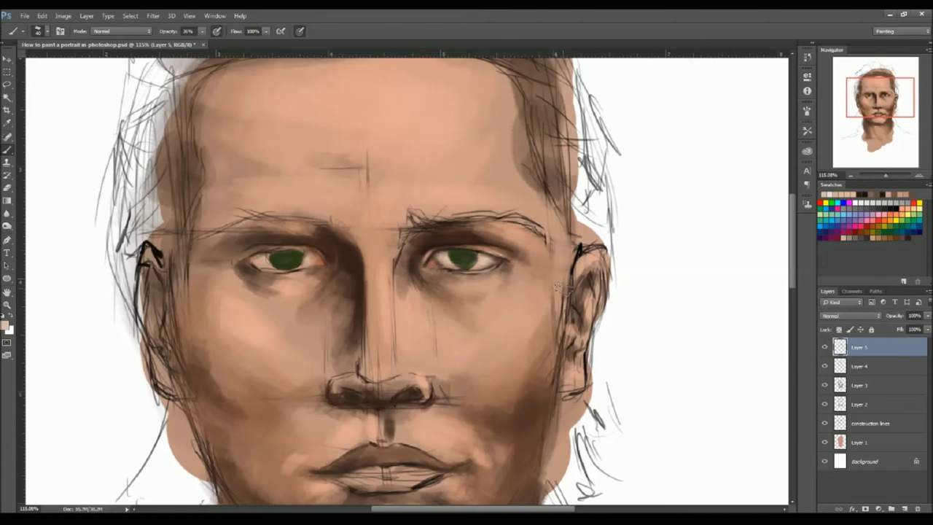
Sample the dark eyelid colour and darken the inner upper edge of the right-hand eye with a smaller brush
{"action": "left_click", "coordinate": [452, 241], "text": "alt"}
{"action": "key", "text": "bracketleft"}
{"action": "key", "text": "bracketleft"}
{"action": "key", "text": "bracketleft"}
{"action": "mouse_move", "coordinate": [439, 251]}
{"action": "left_mouse_down"}
{"action": "mouse_move", "coordinate": [494, 252]}
{"action": "mouse_move", "coordinate": [470, 254]}
{"action": "mouse_move", "coordinate": [506, 266]}
{"action": "mouse_move", "coordinate": [476, 252]}
{"action": "mouse_move", "coordinate": [434, 259]}
{"action": "left_mouse_up"}
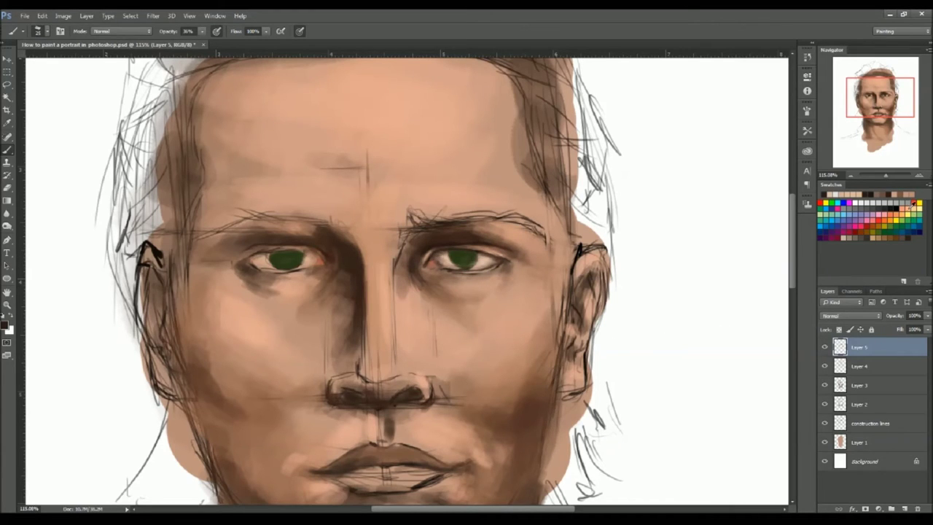
Pick a near-black colour and paint the pupil and upper iris shadow of the right-hand eye with a small brush
{"action": "left_click", "coordinate": [446, 243], "text": "alt"}
{"action": "left_click", "coordinate": [507, 236], "text": "alt"}
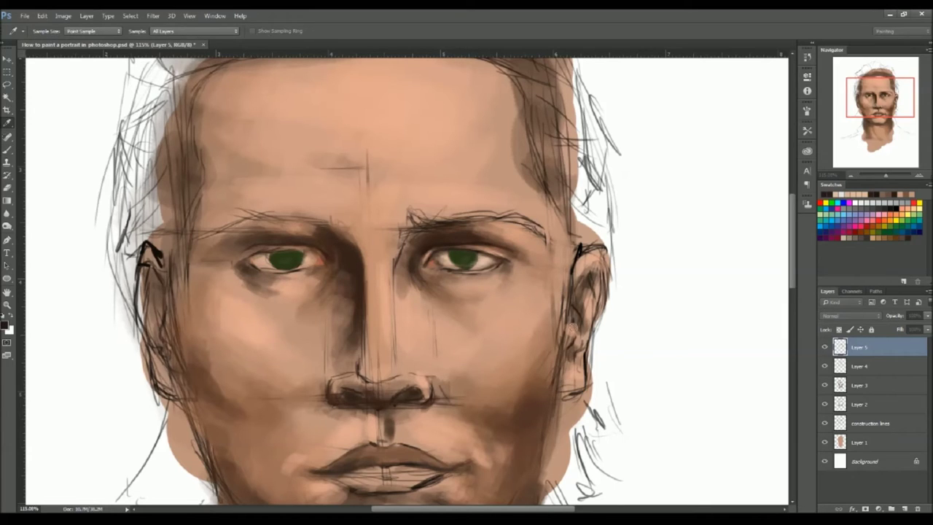
{"action": "key", "text": "b"}
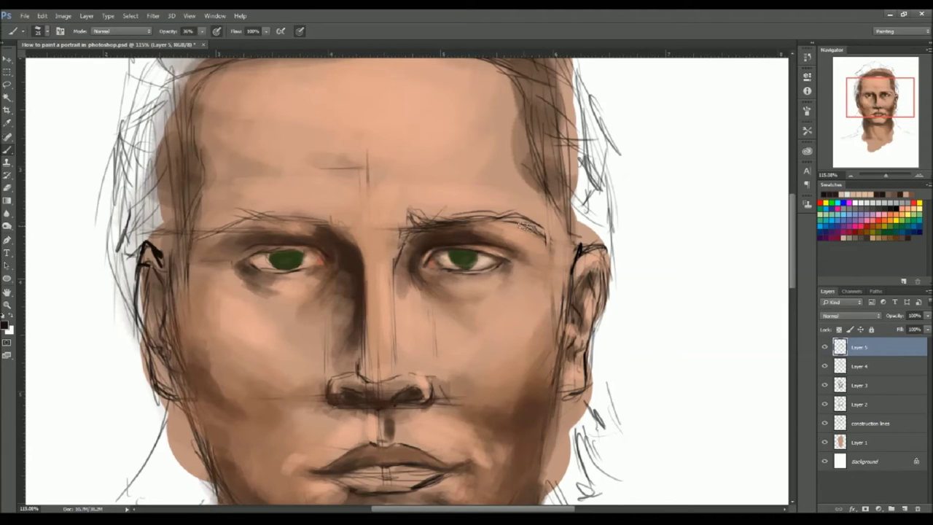
{"action": "key", "text": "bracketleft"}
{"action": "key", "text": "bracketleft"}
{"action": "key", "text": "bracketleft"}
{"action": "key", "text": "bracketleft"}
{"action": "key", "text": "bracketleft"}
{"action": "mouse_move", "coordinate": [470, 253]}
{"action": "left_mouse_down"}
{"action": "mouse_move", "coordinate": [478, 258]}
{"action": "mouse_move", "coordinate": [464, 260]}
{"action": "left_mouse_up"}
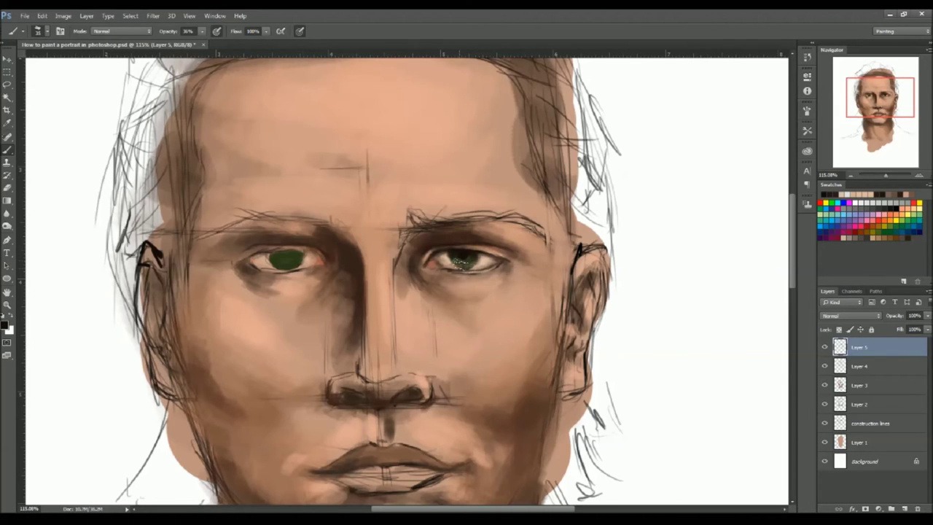
{"action": "left_click_drag", "start_coordinate": [468, 259], "coordinate": [455, 259]}
{"action": "left_click_drag", "start_coordinate": [465, 259], "coordinate": [468, 265]}
Choose brighter green swatches and paint lighter tones into the iris of the right-hand eye
{"action": "left_click", "coordinate": [911, 213]}
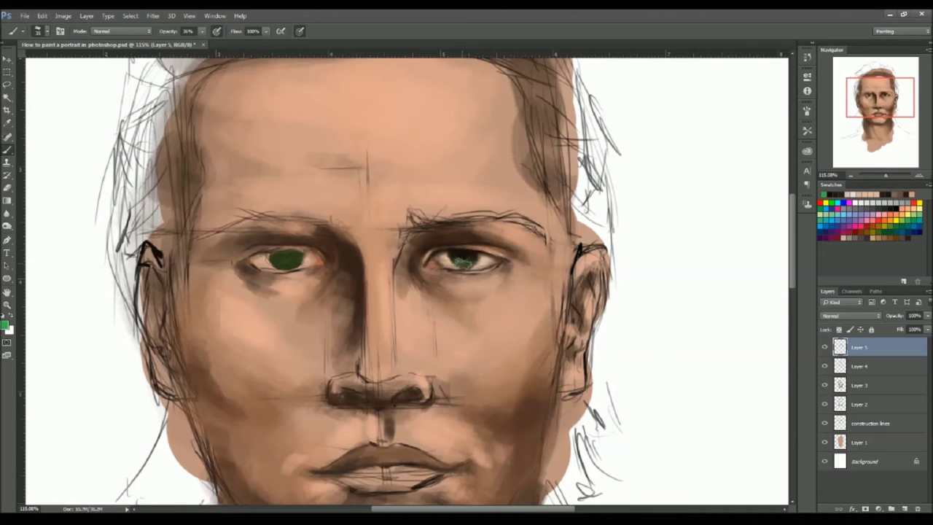
{"action": "mouse_move", "coordinate": [458, 260]}
{"action": "left_mouse_down"}
{"action": "mouse_move", "coordinate": [495, 275]}
{"action": "mouse_move", "coordinate": [470, 263]}
{"action": "left_mouse_up"}
{"action": "left_click", "coordinate": [467, 259], "text": "alt"}
{"action": "left_click", "coordinate": [472, 255], "text": "alt"}
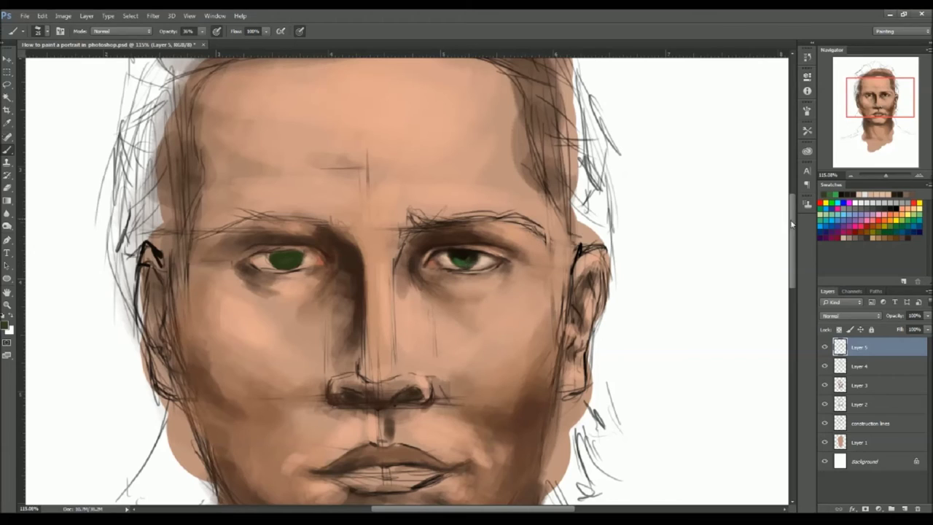
{"action": "left_click", "coordinate": [888, 233]}
{"action": "left_click_drag", "start_coordinate": [462, 255], "coordinate": [449, 262]}
Pick a very pale tone and add a small light reflection to the right-hand iris with a finer brush
{"action": "left_click", "coordinate": [488, 256], "text": "alt"}
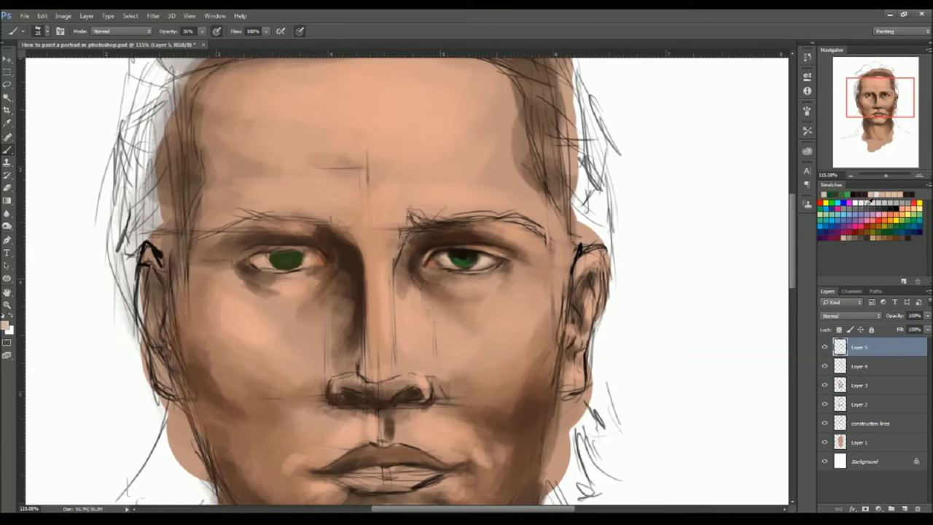
{"action": "left_click", "coordinate": [7, 123]}
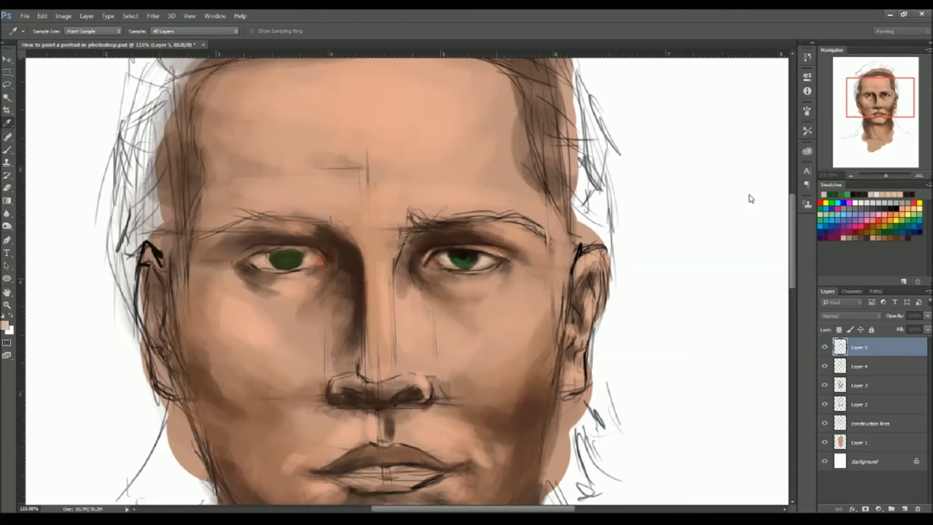
{"action": "key", "text": "b"}
{"action": "key", "text": "bracketleft"}
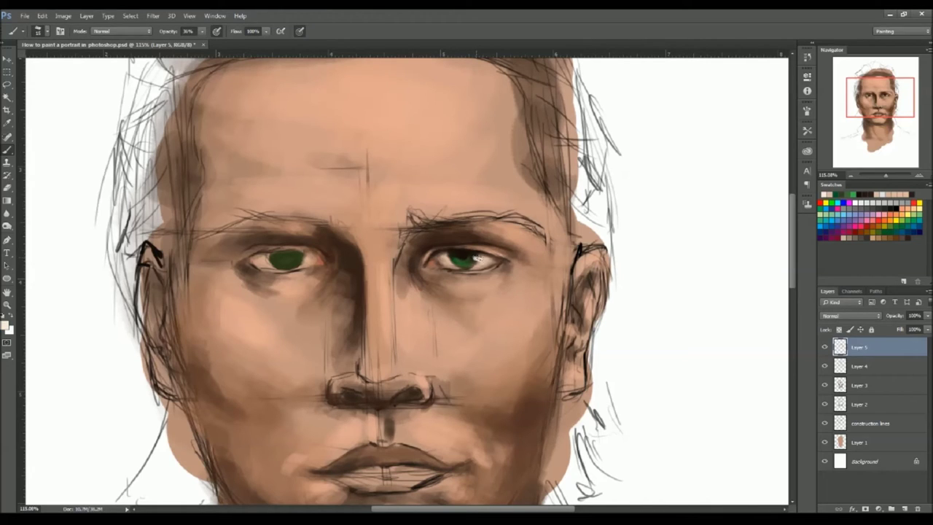
{"action": "key", "text": "bracketleft"}
Sample the near-black above the right-hand eye and add a new layer at the top of the stack
{"action": "left_click_drag", "start_coordinate": [439, 340], "coordinate": [567, 363]}
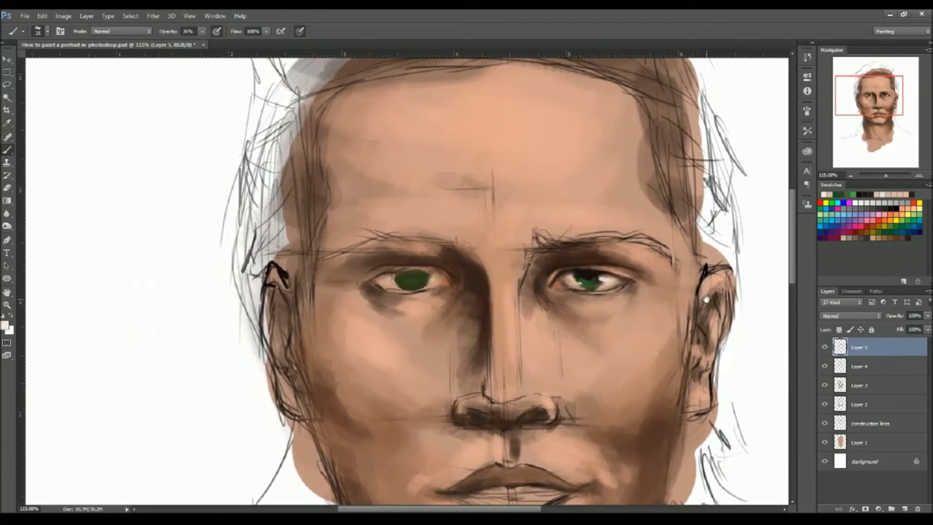
{"action": "left_click_drag", "start_coordinate": [686, 301], "coordinate": [665, 296]}
{"action": "left_click", "coordinate": [573, 267], "text": "alt"}
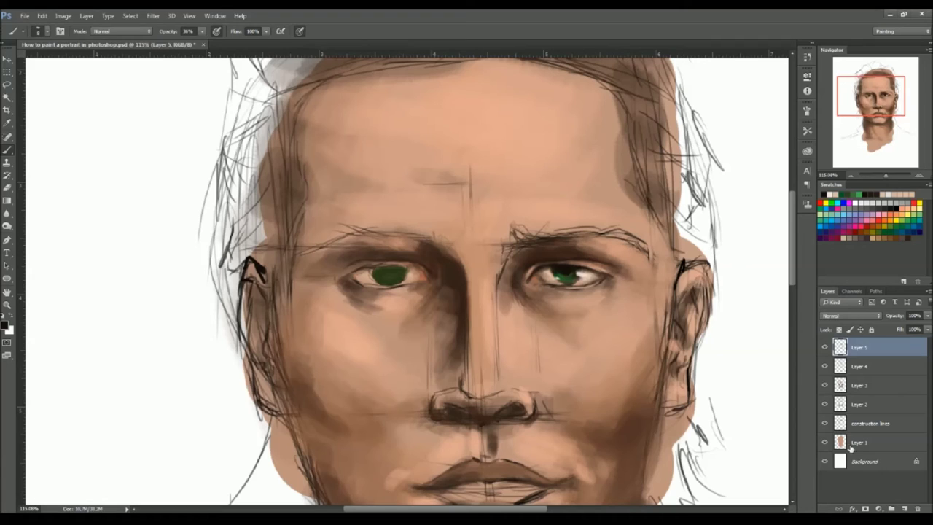
{"action": "left_click", "coordinate": [903, 509]}
{"action": "mouse_move", "coordinate": [608, 322]}
{"action": "left_mouse_down"}
{"action": "mouse_move", "coordinate": [629, 315]}
{"action": "mouse_move", "coordinate": [620, 338]}
{"action": "left_mouse_up"}
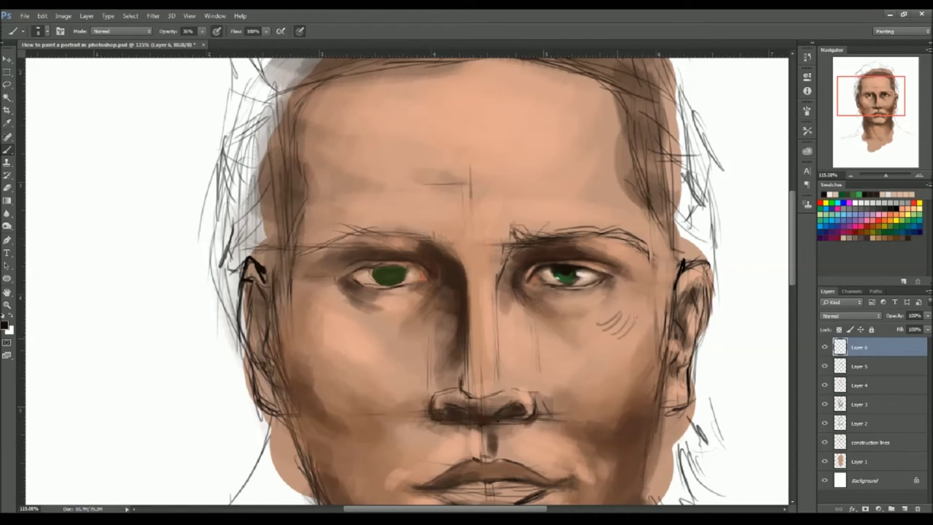
{"action": "key", "text": "ctrl+alt+z"}
{"action": "key", "text": "ctrl+alt+z"}
{"action": "key", "text": "ctrl+alt+z"}
{"action": "key", "text": "ctrl+alt+z"}
{"action": "key", "text": "ctrl+alt+z"}
Strengthen the inner part of the right-hand eye's upper lash line in near-black with a slightly larger brush
{"action": "key", "text": "bracketright"}
{"action": "left_click_drag", "start_coordinate": [550, 268], "coordinate": [541, 268]}
{"action": "key", "text": "bracketright"}
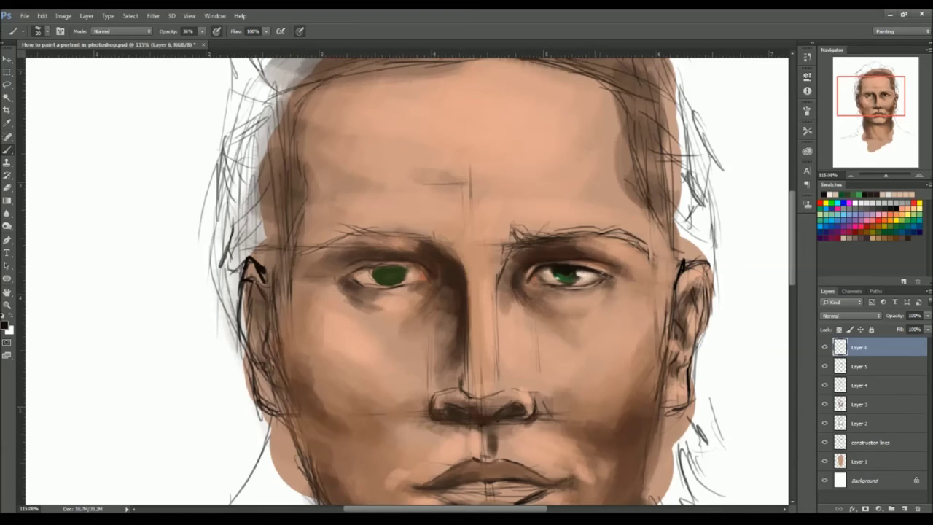
Set the brush opacity to 75% and darken the outer upper lash line of the right-hand eye with a sampled dark colour
{"action": "key", "text": "bracketleft"}
{"action": "left_click", "coordinate": [602, 261], "text": "alt"}
{"action": "left_click", "coordinate": [600, 262], "text": "alt"}
{"action": "left_click_drag", "start_coordinate": [202, 32], "coordinate": [223, 35]}
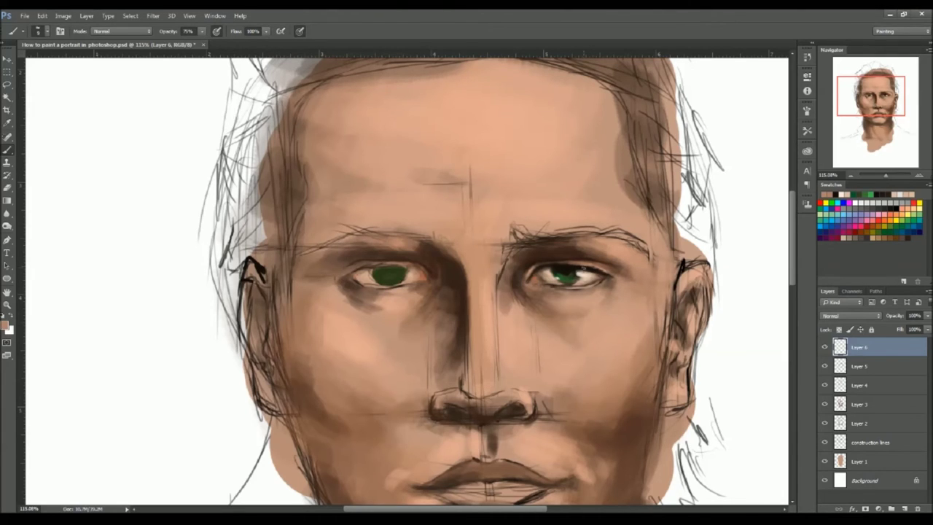
{"action": "left_click", "coordinate": [588, 266], "text": "alt"}
{"action": "key", "text": "]"}
{"action": "key", "text": "]"}
{"action": "key", "text": "]"}
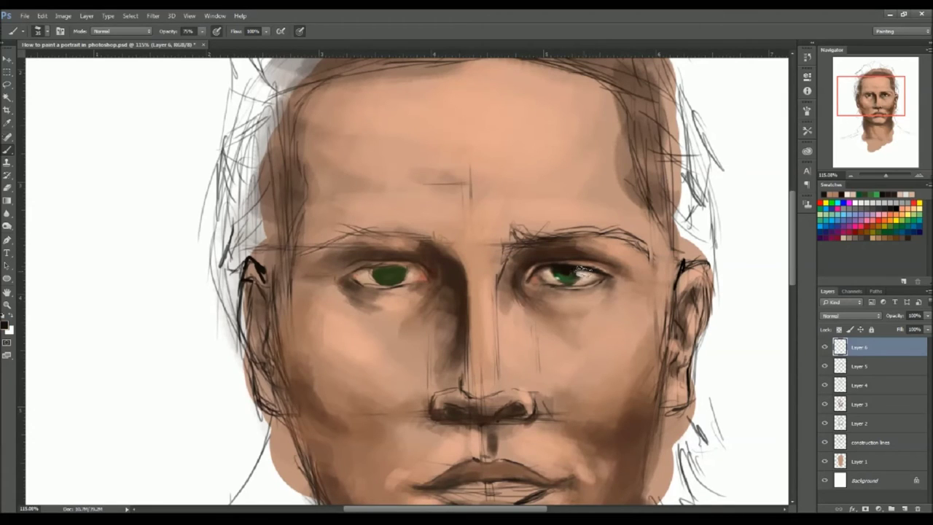
{"action": "left_click_drag", "start_coordinate": [577, 264], "coordinate": [593, 267]}
Draw fine dark lashes along the outer lower lid of the right-hand eye with a smaller brush
{"action": "key", "text": "bracketleft"}
{"action": "key", "text": "bracketleft"}
{"action": "key", "text": "bracketleft"}
{"action": "left_click_drag", "start_coordinate": [605, 282], "coordinate": [604, 286]}
Sample light tones around the right-hand eye and touch up its upper lid edge and inner lower rim
{"action": "left_click", "coordinate": [584, 270], "text": "alt"}
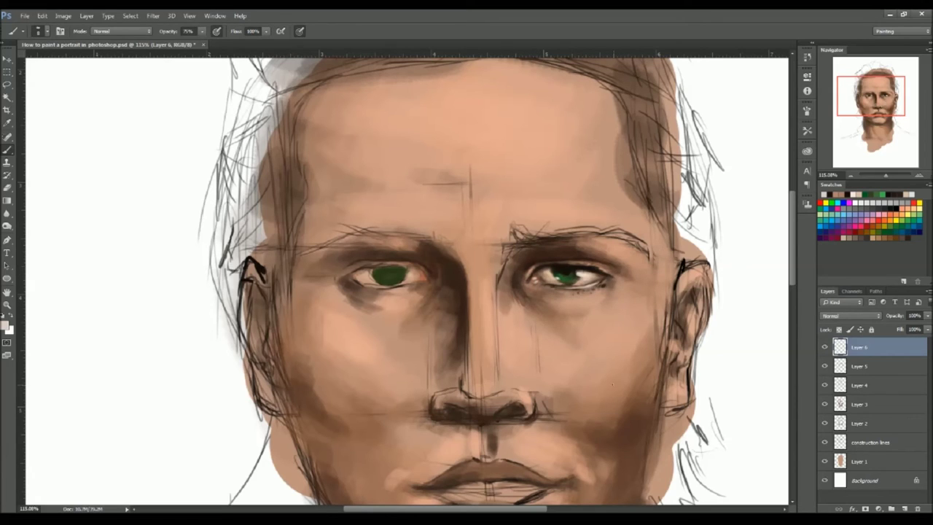
{"action": "left_click", "coordinate": [594, 265], "text": "alt"}
{"action": "left_click_drag", "start_coordinate": [594, 266], "coordinate": [589, 261]}
{"action": "left_click_drag", "start_coordinate": [538, 282], "coordinate": [545, 284]}
Pick a dark red based on an orange swatch and tint the inner corner of the right-hand eye with a fine brush
{"action": "left_click", "coordinate": [894, 212]}
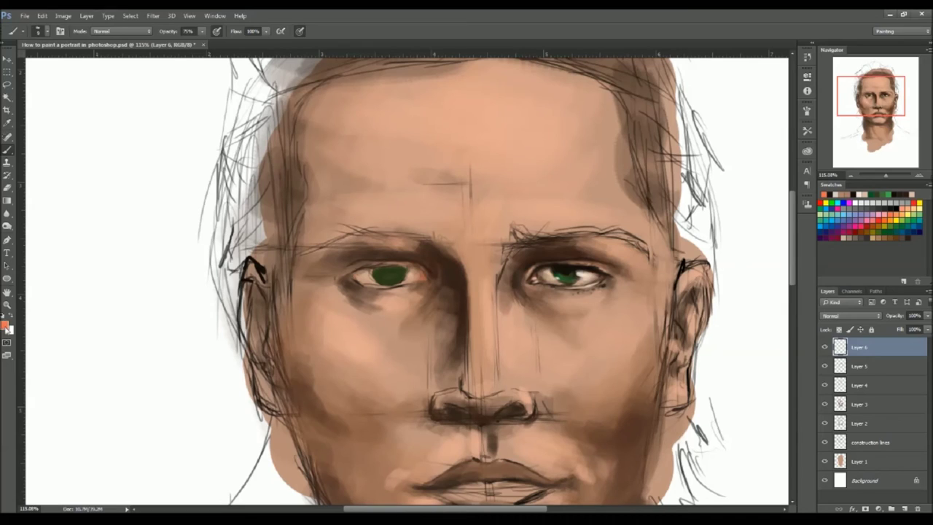
{"action": "left_click", "coordinate": [7, 123]}
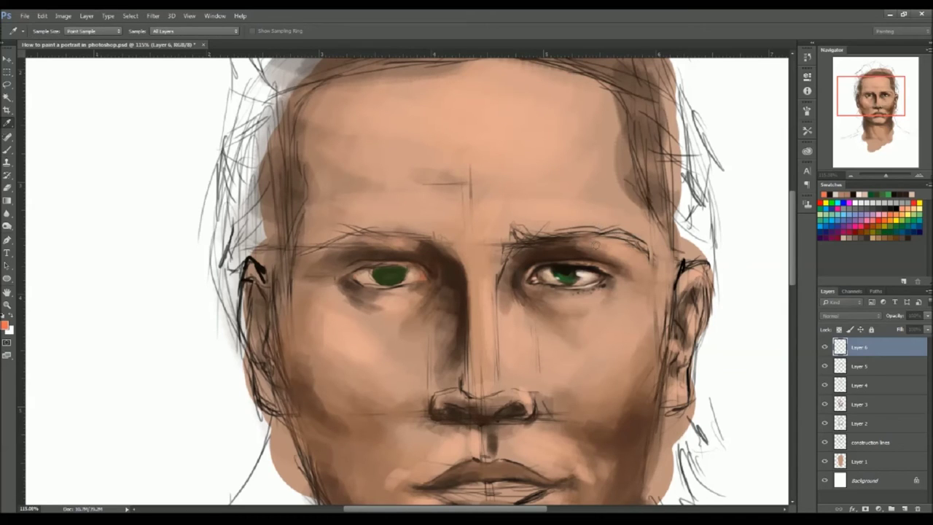
{"action": "left_click", "coordinate": [740, 211]}
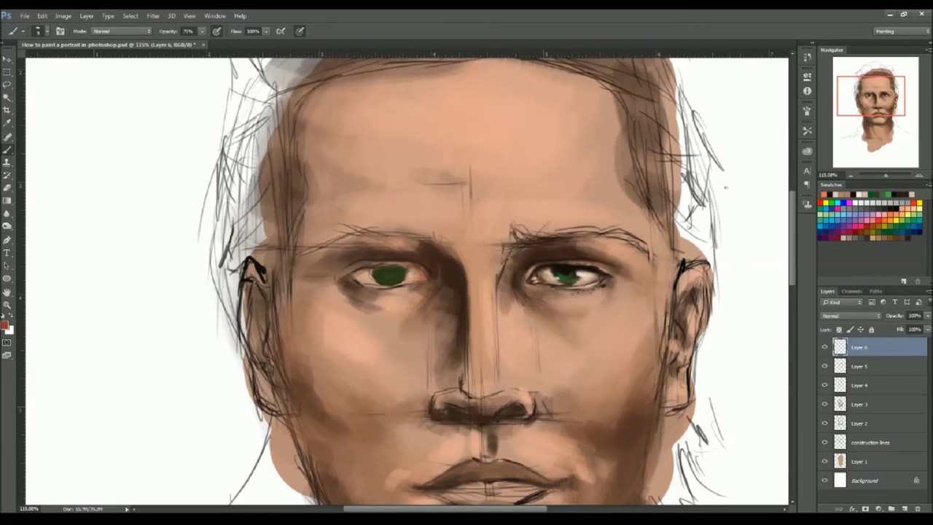
{"action": "left_click_drag", "start_coordinate": [533, 280], "coordinate": [534, 274]}
{"action": "key", "text": "bracketleft"}
{"action": "key", "text": "bracketleft"}
{"action": "key", "text": "bracketleft"}
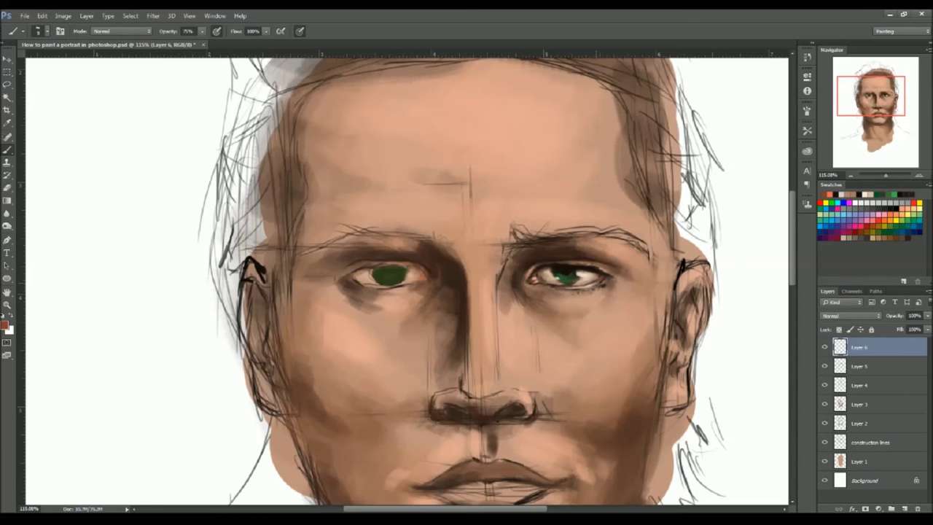
Blend the skin around the right-hand eye and the cheek below it with a larger brush
{"action": "key", "text": "bracketright"}
{"action": "key", "text": "bracketright"}
{"action": "key", "text": "bracketright"}
{"action": "key", "text": "bracketright"}
{"action": "key", "text": "bracketright"}
{"action": "key", "text": "bracketright"}
{"action": "mouse_move", "coordinate": [557, 285]}
{"action": "left_mouse_down"}
{"action": "mouse_move", "coordinate": [548, 282]}
{"action": "mouse_move", "coordinate": [564, 288]}
{"action": "left_mouse_up"}
{"action": "left_click_drag", "start_coordinate": [582, 334], "coordinate": [617, 346]}
Deepen the shadow from the left-hand eye's inner corner down the side of the nose with sampled skin tones
{"action": "left_click", "coordinate": [446, 270], "text": "alt"}
{"action": "key", "text": "bracketleft"}
{"action": "key", "text": "bracketleft"}
{"action": "key", "text": "bracketleft"}
{"action": "left_click", "coordinate": [459, 285], "text": "alt"}
{"action": "mouse_move", "coordinate": [411, 278]}
{"action": "left_mouse_down"}
{"action": "mouse_move", "coordinate": [452, 281]}
{"action": "mouse_move", "coordinate": [385, 289]}
{"action": "mouse_move", "coordinate": [462, 276]}
{"action": "mouse_move", "coordinate": [417, 260]}
{"action": "left_mouse_up"}
{"action": "key", "text": "bracketright"}
{"action": "key", "text": "bracketright"}
{"action": "key", "text": "bracketright"}
{"action": "left_click", "coordinate": [479, 281], "text": "alt"}
{"action": "left_click", "coordinate": [496, 279], "text": "alt"}
{"action": "key", "text": "bracketright"}
{"action": "key", "text": "bracketright"}
{"action": "key", "text": "bracketright"}
{"action": "key", "text": "bracketright"}
{"action": "key", "text": "bracketright"}
{"action": "key", "text": "bracketright"}
{"action": "mouse_move", "coordinate": [502, 280]}
{"action": "left_mouse_down"}
{"action": "mouse_move", "coordinate": [489, 363]}
{"action": "mouse_move", "coordinate": [437, 356]}
{"action": "mouse_move", "coordinate": [474, 317]}
{"action": "mouse_move", "coordinate": [464, 342]}
{"action": "left_mouse_up"}
Set the brush opacity to 39% and smooth the skin beneath the left-hand eye towards the nose with sampled tones
{"action": "left_click", "coordinate": [470, 299], "text": "alt"}
{"action": "left_click", "coordinate": [457, 332], "text": "alt"}
{"action": "key", "text": "bracketleft"}
{"action": "key", "text": "3"}
{"action": "key", "text": "9"}
{"action": "left_click", "coordinate": [408, 320], "text": "alt"}
{"action": "mouse_move", "coordinate": [386, 303]}
{"action": "left_mouse_down"}
{"action": "mouse_move", "coordinate": [467, 297]}
{"action": "mouse_move", "coordinate": [494, 316]}
{"action": "mouse_move", "coordinate": [634, 274]}
{"action": "mouse_move", "coordinate": [497, 307]}
{"action": "left_mouse_up"}
{"action": "left_click", "coordinate": [483, 306], "text": "alt"}
{"action": "left_click", "coordinate": [489, 288], "text": "alt"}
{"action": "left_click", "coordinate": [477, 280], "text": "alt"}
Soften the shadow along the shaded side of the nose with a large brush and sampled mid-tones
{"action": "key", "text": "bracketleft"}
{"action": "key", "text": "bracketleft"}
{"action": "key", "text": "bracketleft"}
{"action": "key", "text": "bracketleft"}
{"action": "key", "text": "bracketleft"}
{"action": "key", "text": "bracketleft"}
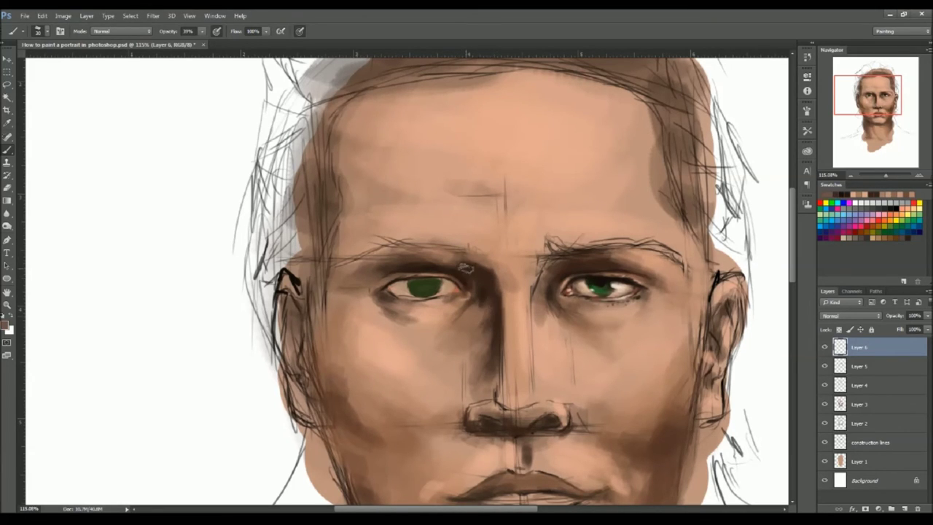
{"action": "key", "text": "bracketright"}
{"action": "key", "text": "bracketright"}
{"action": "key", "text": "bracketright"}
{"action": "key", "text": "bracketright"}
{"action": "key", "text": "bracketright"}
{"action": "key", "text": "bracketright"}
{"action": "key", "text": "bracketright"}
{"action": "key", "text": "bracketright"}
{"action": "key", "text": "bracketright"}
{"action": "key", "text": "bracketright"}
{"action": "left_click_drag", "start_coordinate": [485, 341], "coordinate": [475, 379]}
{"action": "left_click", "coordinate": [477, 320], "text": "alt"}
{"action": "left_click_drag", "start_coordinate": [490, 295], "coordinate": [484, 312]}
{"action": "left_click", "coordinate": [487, 301], "text": "alt"}
{"action": "left_click_drag", "start_coordinate": [481, 331], "coordinate": [482, 364]}
Sample the dark tone from the right-hand eye's pupil and paint the left-hand eye's pupil and lash line with a small brush
{"action": "left_click", "coordinate": [599, 281], "text": "alt"}
{"action": "key", "text": "bracketleft"}
{"action": "key", "text": "bracketleft"}
{"action": "key", "text": "bracketleft"}
{"action": "key", "text": "bracketleft"}
{"action": "key", "text": "bracketleft"}
{"action": "key", "text": "bracketleft"}
{"action": "key", "text": "bracketleft"}
{"action": "key", "text": "bracketleft"}
{"action": "key", "text": "bracketleft"}
{"action": "key", "text": "bracketleft"}
{"action": "key", "text": "bracketleft"}
{"action": "key", "text": "bracketleft"}
{"action": "key", "text": "bracketleft"}
{"action": "mouse_move", "coordinate": [420, 283]}
{"action": "left_mouse_down"}
{"action": "mouse_move", "coordinate": [447, 280]}
{"action": "mouse_move", "coordinate": [388, 289]}
{"action": "left_mouse_up"}
{"action": "key", "text": "bracketright"}
{"action": "key", "text": "bracketright"}
{"action": "key", "text": "bracketright"}
{"action": "key", "text": "bracketleft"}
{"action": "key", "text": "bracketleft"}
{"action": "key", "text": "bracketleft"}
{"action": "left_click_drag", "start_coordinate": [459, 289], "coordinate": [448, 293]}
Touch up the outer corner of the left-hand eye and blend the skin beside the nose bridge with sampled tones
{"action": "key", "text": "bracketright"}
{"action": "left_click", "coordinate": [473, 320], "text": "alt"}
{"action": "left_click", "coordinate": [467, 300], "text": "alt"}
{"action": "left_click_drag", "start_coordinate": [393, 287], "coordinate": [402, 295]}
{"action": "left_click", "coordinate": [522, 313], "text": "alt"}
{"action": "key", "text": "bracketright"}
{"action": "key", "text": "bracketright"}
{"action": "key", "text": "bracketright"}
{"action": "key", "text": "bracketright"}
{"action": "left_click", "coordinate": [548, 332], "text": "alt"}
{"action": "left_click_drag", "start_coordinate": [537, 319], "coordinate": [543, 310]}
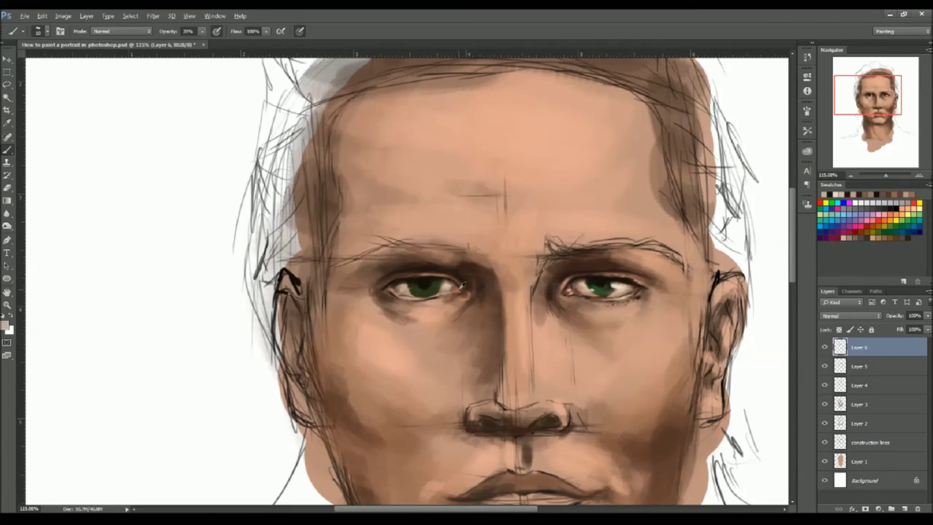
Brighten the irises with a green swatch and lighten the white of the left-hand eye with a sampled light tone
{"action": "left_click", "coordinate": [901, 218]}
{"action": "left_click", "coordinate": [900, 218]}
{"action": "left_click_drag", "start_coordinate": [598, 290], "coordinate": [604, 293]}
{"action": "left_click", "coordinate": [641, 290], "text": "alt"}
{"action": "key", "text": "bracketleft"}
{"action": "key", "text": "bracketleft"}
{"action": "key", "text": "bracketleft"}
{"action": "key", "text": "bracketleft"}
{"action": "left_click_drag", "start_coordinate": [439, 283], "coordinate": [453, 285]}
{"action": "left_click", "coordinate": [414, 291]}
Refine the left-hand eye's upper lid edge and sample skin tones beside its outer corner for a larger brush
{"action": "left_click", "coordinate": [465, 291], "text": "alt"}
{"action": "left_click", "coordinate": [395, 279], "text": "alt"}
{"action": "left_click_drag", "start_coordinate": [391, 283], "coordinate": [398, 279]}
{"action": "left_click", "coordinate": [372, 295], "text": "alt"}
{"action": "key", "text": "bracketright"}
{"action": "key", "text": "bracketright"}
{"action": "key", "text": "bracketright"}
{"action": "key", "text": "bracketright"}
{"action": "key", "text": "bracketright"}
{"action": "key", "text": "bracketright"}
{"action": "key", "text": "bracketright"}
{"action": "key", "text": "bracketright"}
{"action": "key", "text": "bracketright"}
{"action": "left_click", "coordinate": [364, 288], "text": "alt"}
{"action": "left_click", "coordinate": [364, 281], "text": "alt"}
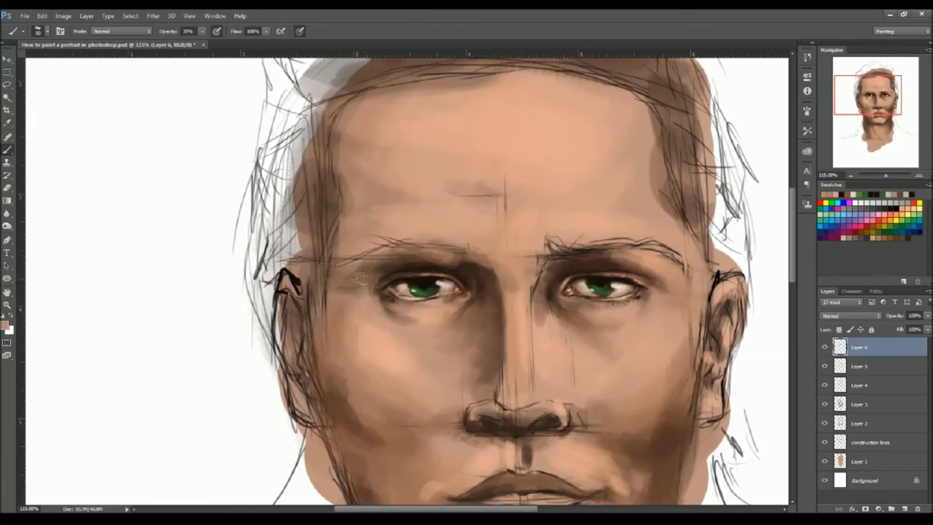
Shade the left-hand eye's inner corner and the upper lids of both eyes with sampled tones
{"action": "key", "text": "bracketright"}
{"action": "key", "text": "bracketright"}
{"action": "key", "text": "bracketright"}
{"action": "key", "text": "bracketright"}
{"action": "key", "text": "bracketright"}
{"action": "key", "text": "bracketleft"}
{"action": "key", "text": "bracketleft"}
{"action": "key", "text": "bracketleft"}
{"action": "key", "text": "bracketleft"}
{"action": "key", "text": "bracketleft"}
{"action": "left_click_drag", "start_coordinate": [459, 285], "coordinate": [470, 277]}
{"action": "left_click", "coordinate": [465, 276], "text": "alt"}
{"action": "left_click_drag", "start_coordinate": [376, 277], "coordinate": [405, 263]}
{"action": "left_click", "coordinate": [390, 271], "text": "alt"}
{"action": "left_click_drag", "start_coordinate": [603, 263], "coordinate": [624, 278]}
Define the lower lids of both eyes with a smaller brush and a dark sampled tone
{"action": "left_click", "coordinate": [411, 277], "text": "alt"}
{"action": "key", "text": "bracketleft"}
{"action": "key", "text": "bracketleft"}
{"action": "key", "text": "bracketleft"}
{"action": "key", "text": "bracketleft"}
{"action": "mouse_move", "coordinate": [394, 301]}
{"action": "left_mouse_down"}
{"action": "mouse_move", "coordinate": [453, 291]}
{"action": "mouse_move", "coordinate": [423, 299]}
{"action": "left_mouse_up"}
{"action": "key", "text": "bracketleft"}
{"action": "left_click_drag", "start_coordinate": [594, 294], "coordinate": [605, 299]}
{"action": "key", "text": "bracketleft"}
Blend the skin below the left-hand eye and around the right-hand eye's inner corner with a large brush and sampled tones
{"action": "key", "text": "bracketright"}
{"action": "key", "text": "bracketright"}
{"action": "key", "text": "bracketright"}
{"action": "key", "text": "bracketright"}
{"action": "key", "text": "bracketright"}
{"action": "key", "text": "bracketright"}
{"action": "key", "text": "bracketright"}
{"action": "key", "text": "bracketright"}
{"action": "key", "text": "bracketright"}
{"action": "key", "text": "bracketright"}
{"action": "key", "text": "bracketright"}
{"action": "left_click", "coordinate": [454, 321], "text": "alt"}
{"action": "left_click_drag", "start_coordinate": [452, 304], "coordinate": [473, 327]}
{"action": "left_click_drag", "start_coordinate": [540, 302], "coordinate": [539, 319]}
{"action": "left_click", "coordinate": [565, 343], "text": "alt"}
{"action": "left_click_drag", "start_coordinate": [556, 284], "coordinate": [570, 312]}
{"action": "left_click", "coordinate": [373, 283], "text": "alt"}
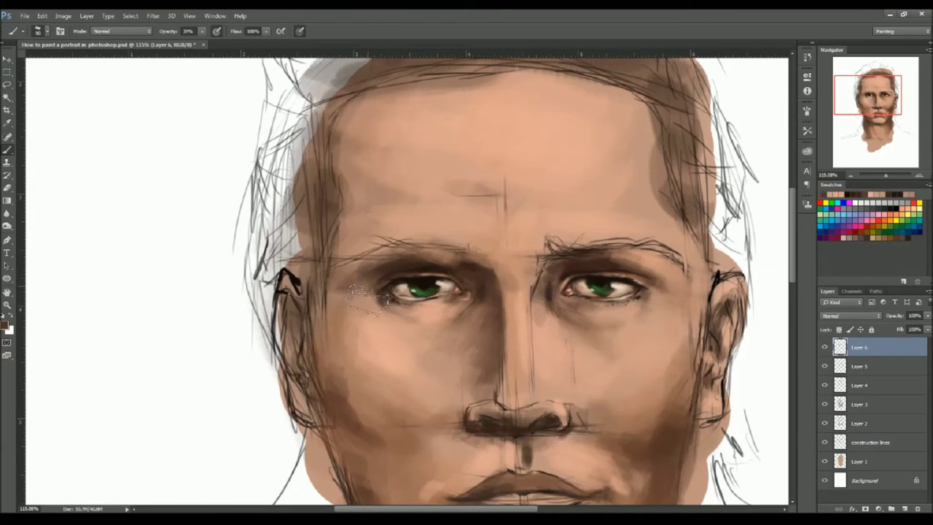
Fit the portrait in view and pick a dark red swatch as the foreground colour
{"action": "key", "text": "ctrl+0"}
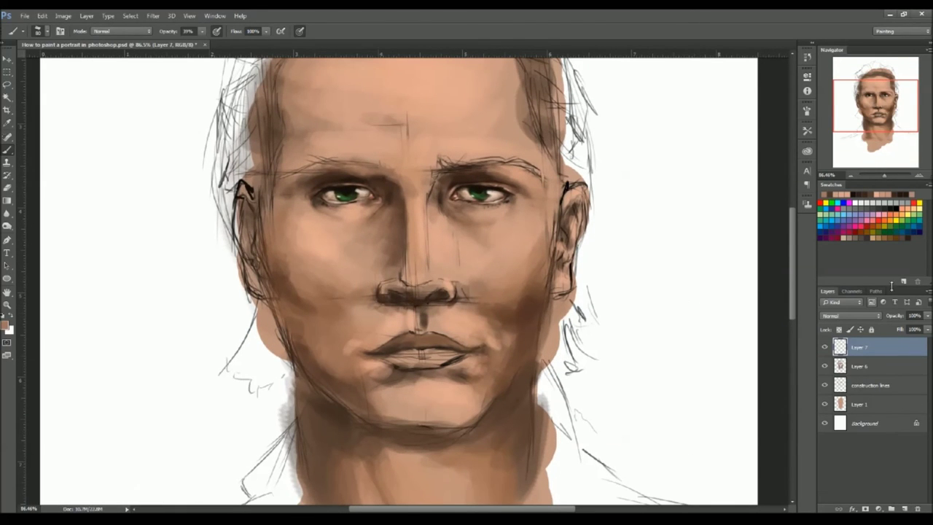
{"action": "left_click", "coordinate": [860, 231]}
{"action": "left_click", "coordinate": [861, 230]}
{"action": "key", "text": "i"}
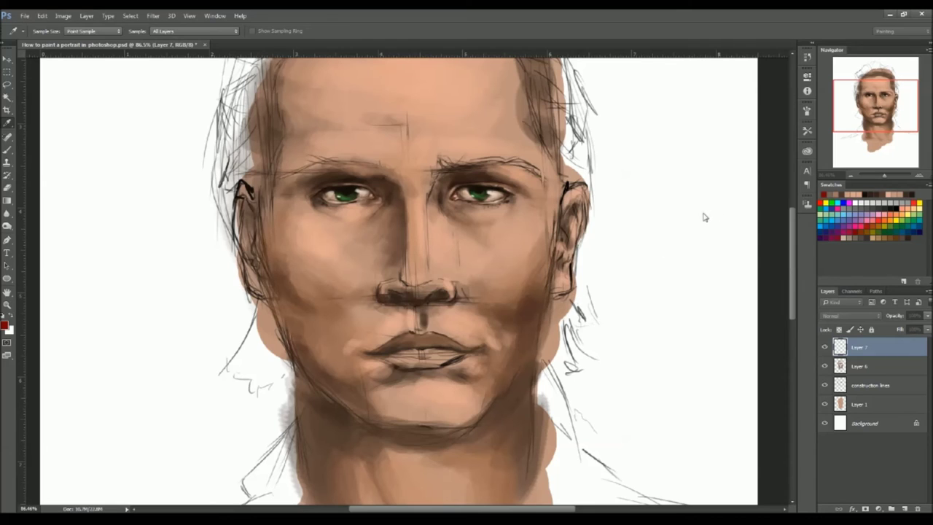
Paint the upper lip with the dark red brush and deepen the line between the lips with a smaller brush and sampled tones
{"action": "key", "text": "b"}
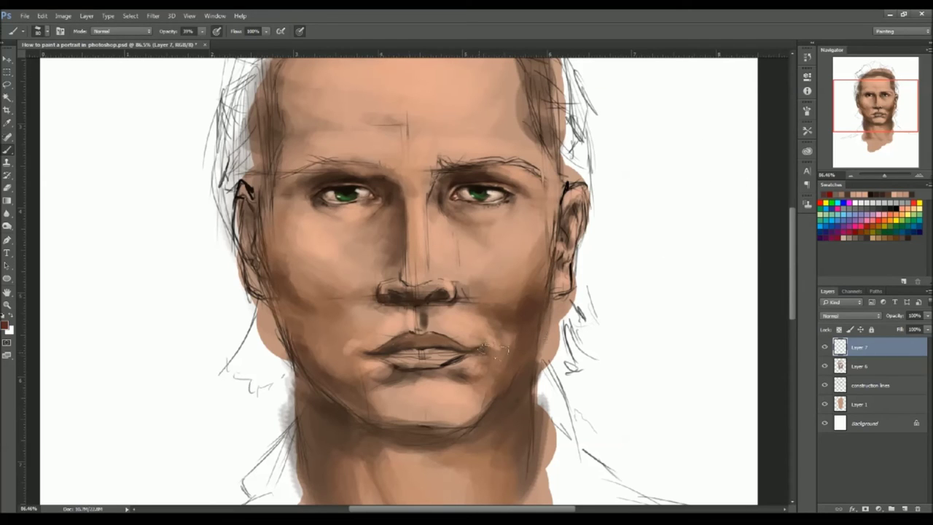
{"action": "key", "text": "bracketright"}
{"action": "mouse_move", "coordinate": [430, 333]}
{"action": "left_mouse_down"}
{"action": "mouse_move", "coordinate": [394, 336]}
{"action": "mouse_move", "coordinate": [395, 345]}
{"action": "mouse_move", "coordinate": [417, 334]}
{"action": "mouse_move", "coordinate": [472, 351]}
{"action": "mouse_move", "coordinate": [424, 335]}
{"action": "mouse_move", "coordinate": [403, 340]}
{"action": "mouse_move", "coordinate": [421, 347]}
{"action": "mouse_move", "coordinate": [430, 339]}
{"action": "mouse_move", "coordinate": [421, 329]}
{"action": "mouse_move", "coordinate": [457, 330]}
{"action": "mouse_move", "coordinate": [428, 352]}
{"action": "mouse_move", "coordinate": [381, 352]}
{"action": "mouse_move", "coordinate": [441, 369]}
{"action": "mouse_move", "coordinate": [390, 354]}
{"action": "mouse_move", "coordinate": [422, 349]}
{"action": "mouse_move", "coordinate": [395, 349]}
{"action": "mouse_move", "coordinate": [422, 349]}
{"action": "mouse_move", "coordinate": [400, 338]}
{"action": "left_mouse_up"}
{"action": "key", "text": "bracketleft"}
{"action": "key", "text": "bracketleft"}
{"action": "left_click", "coordinate": [426, 347], "text": "alt"}
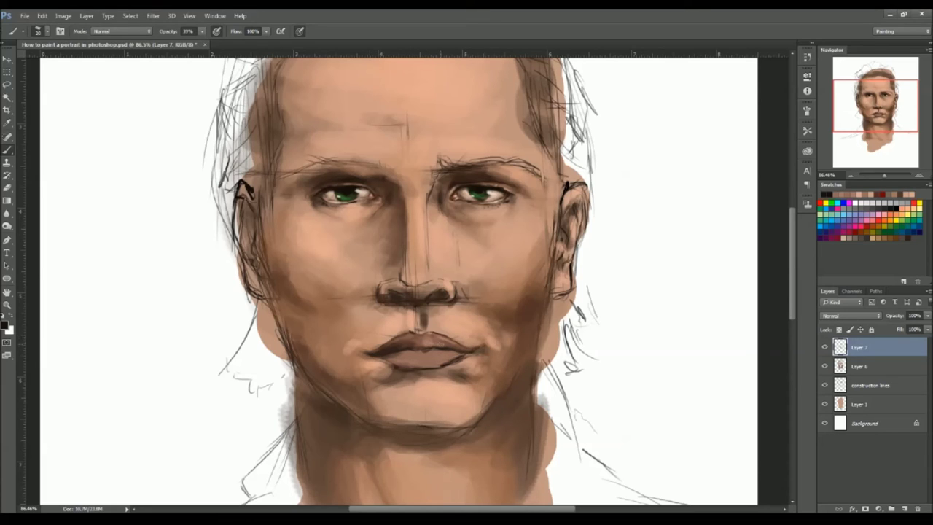
{"action": "mouse_move", "coordinate": [440, 345]}
{"action": "left_mouse_down"}
{"action": "mouse_move", "coordinate": [432, 341]}
{"action": "mouse_move", "coordinate": [462, 351]}
{"action": "left_mouse_up"}
{"action": "left_click", "coordinate": [400, 346], "text": "alt"}
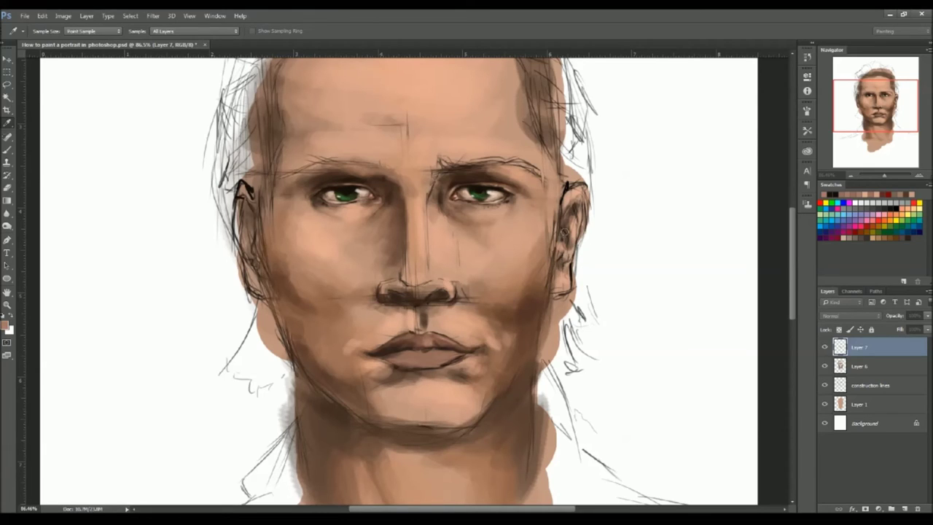
Add a small near-white highlight to the centre of the upper lip using light swatch colours
{"action": "key", "text": "b"}
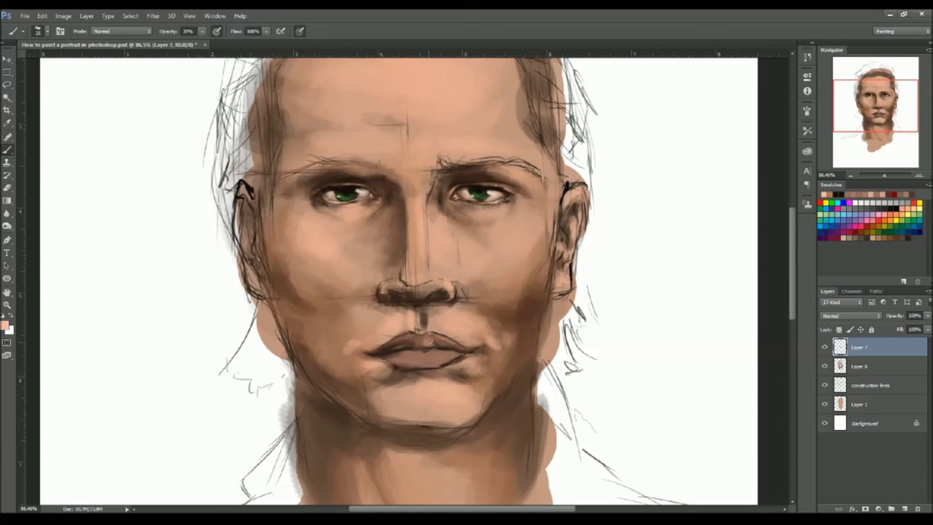
{"action": "left_click", "coordinate": [857, 196]}
{"action": "left_click", "coordinate": [454, 193]}
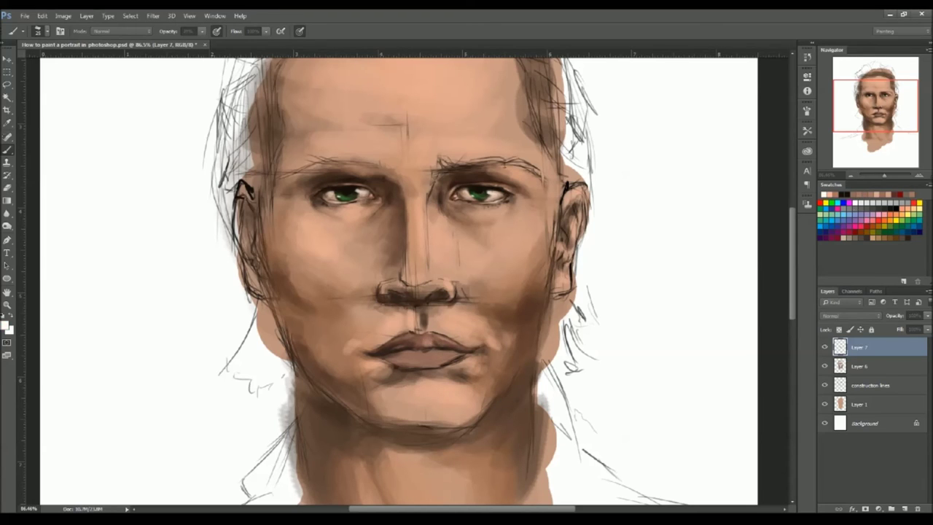
{"action": "left_click", "coordinate": [7, 122]}
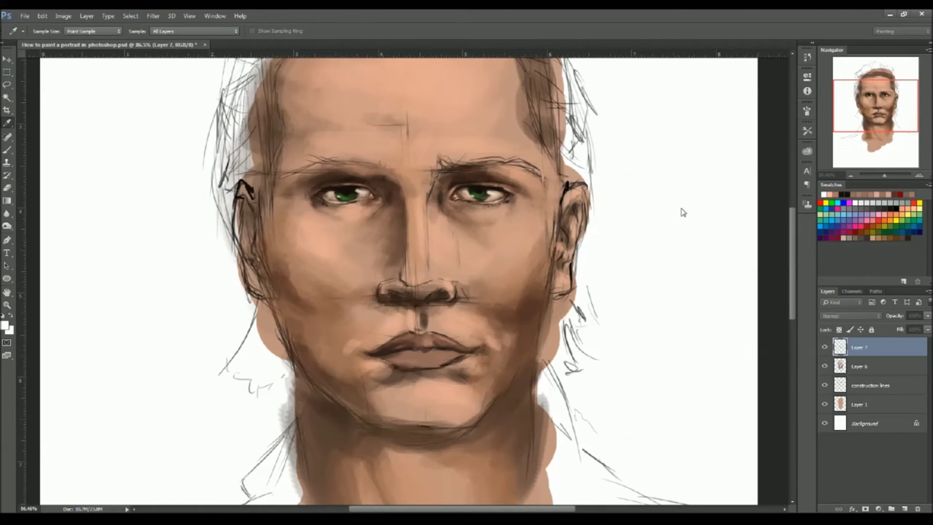
{"action": "key", "text": "b"}
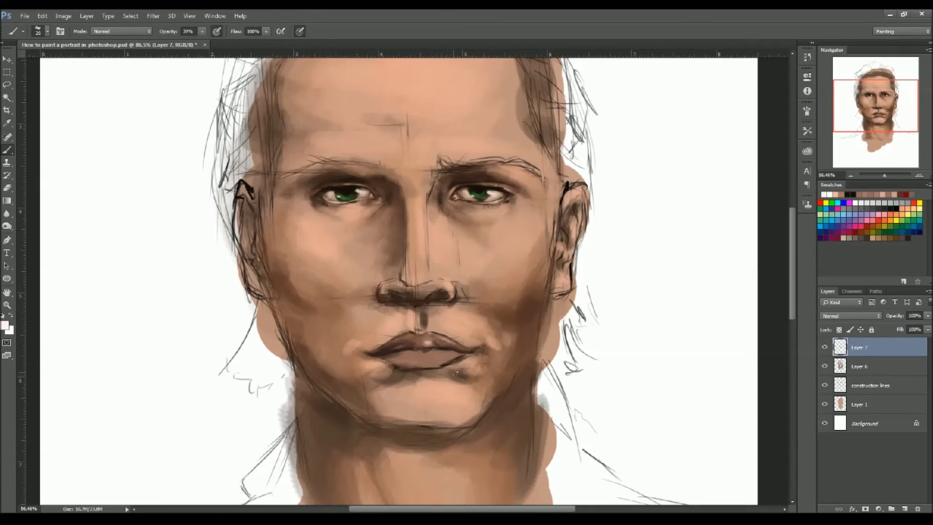
Shade beneath the lower lip with a sampled dark tone and model both lips with a smaller brush and sampled lip tones
{"action": "left_click", "coordinate": [447, 345], "text": "alt"}
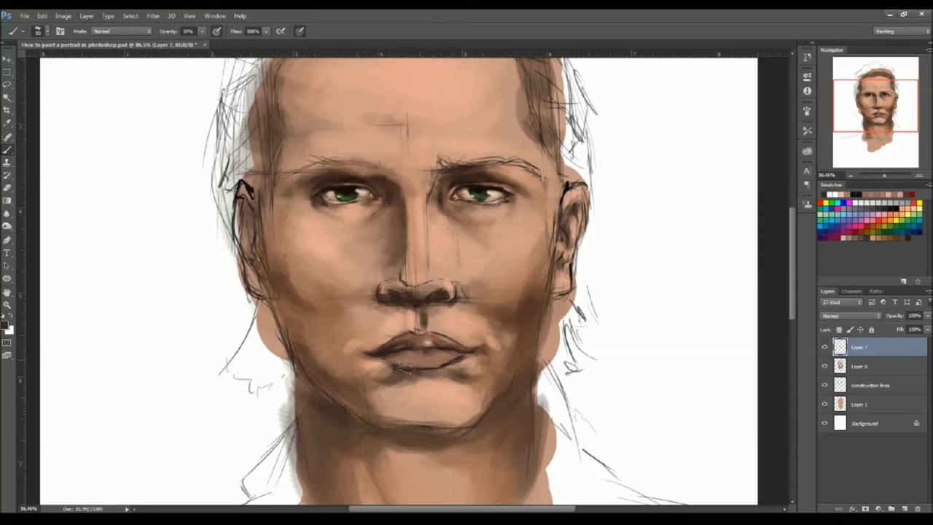
{"action": "mouse_move", "coordinate": [410, 368]}
{"action": "left_mouse_down"}
{"action": "mouse_move", "coordinate": [397, 355]}
{"action": "mouse_move", "coordinate": [418, 367]}
{"action": "mouse_move", "coordinate": [398, 370]}
{"action": "left_mouse_up"}
{"action": "key", "text": "bracketright"}
{"action": "key", "text": "bracketright"}
{"action": "key", "text": "bracketright"}
{"action": "key", "text": "bracketright"}
{"action": "key", "text": "bracketright"}
{"action": "key", "text": "bracketright"}
{"action": "key", "text": "bracketleft"}
{"action": "key", "text": "bracketleft"}
{"action": "key", "text": "bracketleft"}
{"action": "key", "text": "bracketleft"}
{"action": "key", "text": "bracketleft"}
{"action": "key", "text": "bracketleft"}
{"action": "key", "text": "bracketleft"}
{"action": "key", "text": "bracketleft"}
{"action": "key", "text": "bracketleft"}
{"action": "key", "text": "bracketleft"}
{"action": "key", "text": "bracketleft"}
{"action": "left_click", "coordinate": [417, 350], "text": "alt"}
{"action": "left_click", "coordinate": [393, 353], "text": "alt"}
{"action": "left_click_drag", "start_coordinate": [480, 350], "coordinate": [463, 352]}
{"action": "left_click", "coordinate": [399, 351], "text": "alt"}
{"action": "key", "text": "bracketleft"}
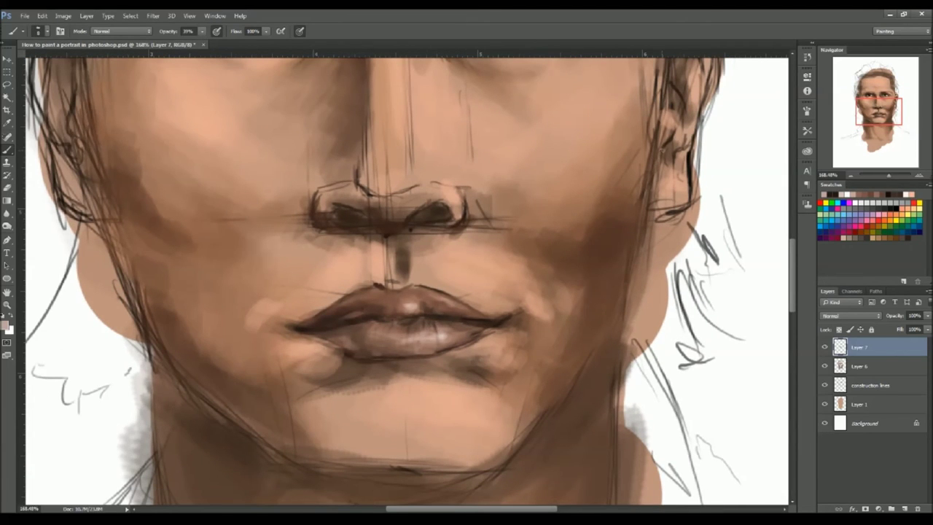
{"action": "key", "text": "ctrl+0"}
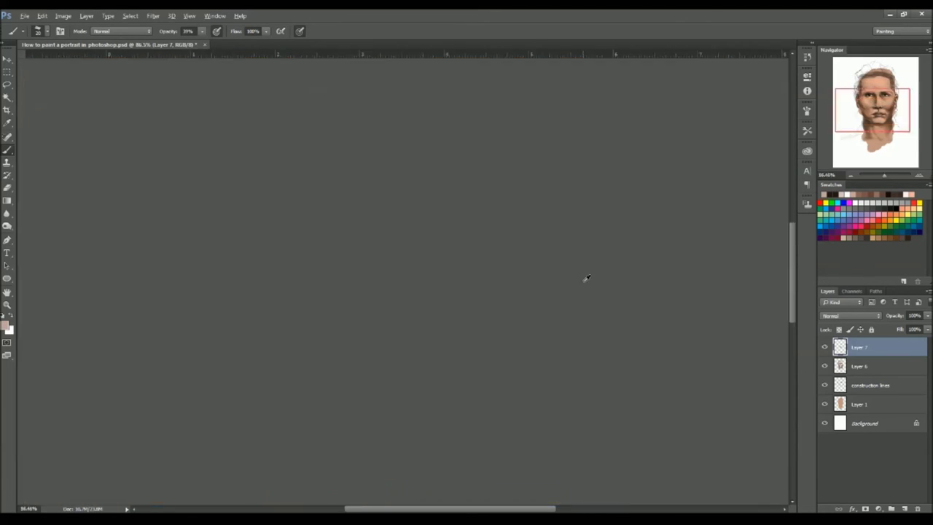
{"action": "left_click", "coordinate": [248, 127]}
{"action": "left_click", "coordinate": [905, 94]}
{"action": "left_click", "coordinate": [927, 315]}
{"action": "left_click_drag", "start_coordinate": [925, 329], "coordinate": [916, 330]}
{"action": "left_click", "coordinate": [860, 366]}
{"action": "scroll", "coordinate": [477, 171], "scroll_direction": "up", "scroll_amount": 5}
{"action": "key", "text": "alt+bracketright"}
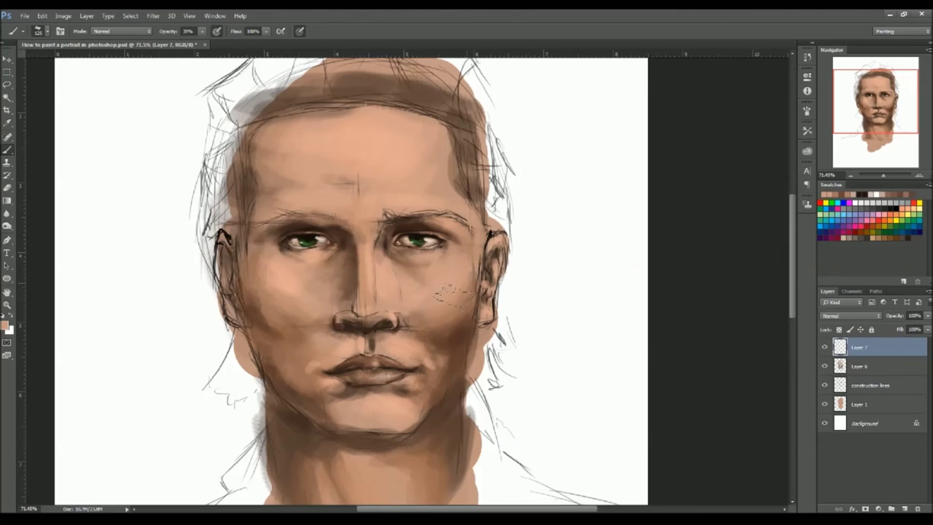
Blend the skin between the nose and the right-hand cheek on Layer 7 with sampled skin tones
{"action": "left_click", "coordinate": [414, 288], "text": "alt"}
{"action": "mouse_move", "coordinate": [395, 285]}
{"action": "left_mouse_down"}
{"action": "mouse_move", "coordinate": [408, 294]}
{"action": "mouse_move", "coordinate": [403, 303]}
{"action": "left_mouse_up"}
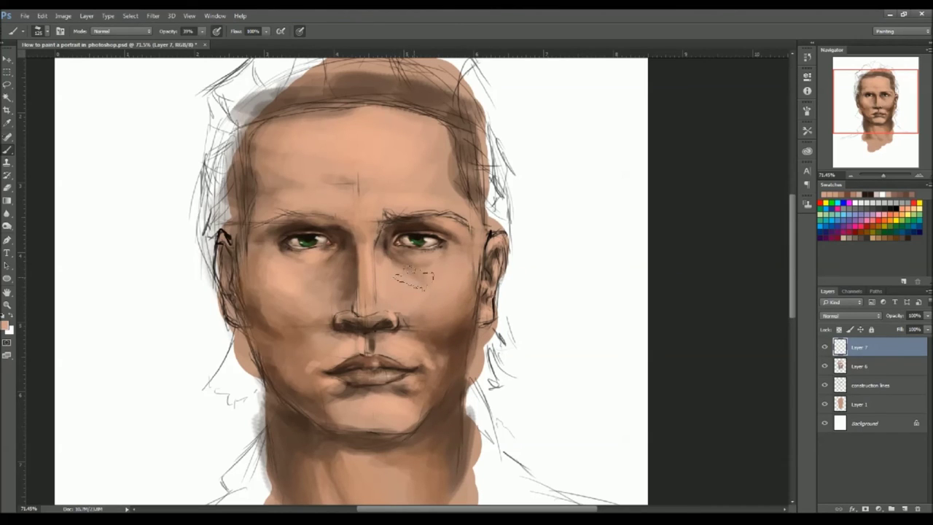
{"action": "left_click", "coordinate": [434, 287], "text": "alt"}
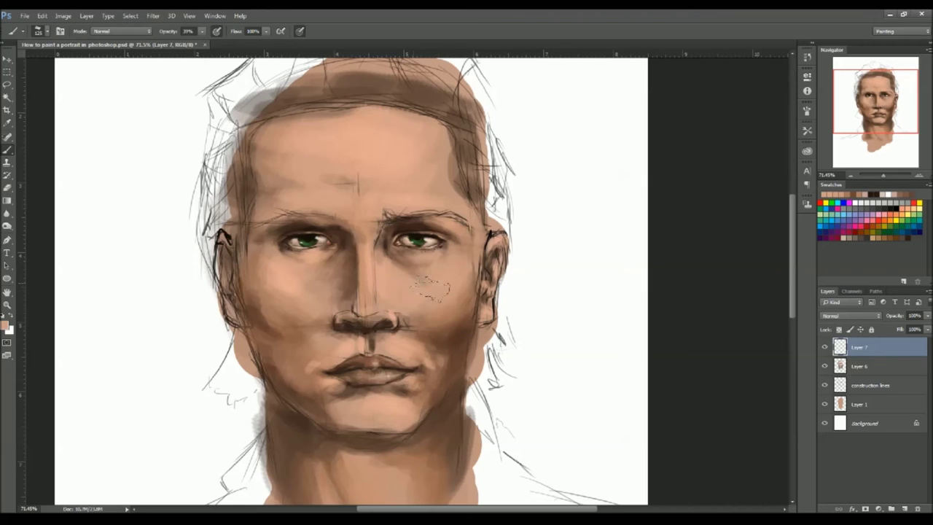
Blend both cheeks down towards the jaw with a larger brush and sampled skin tones
{"action": "key", "text": "bracketright"}
{"action": "key", "text": "bracketright"}
{"action": "key", "text": "bracketright"}
{"action": "key", "text": "bracketright"}
{"action": "left_click", "coordinate": [314, 291], "text": "alt"}
{"action": "left_click", "coordinate": [461, 321], "text": "alt"}
{"action": "mouse_move", "coordinate": [461, 309]}
{"action": "left_mouse_down"}
{"action": "mouse_move", "coordinate": [440, 320]}
{"action": "mouse_move", "coordinate": [441, 335]}
{"action": "left_mouse_up"}
{"action": "left_click", "coordinate": [442, 344], "text": "alt"}
{"action": "left_click_drag", "start_coordinate": [269, 298], "coordinate": [272, 349]}
{"action": "left_click_drag", "start_coordinate": [462, 344], "coordinate": [459, 372]}
Touch up the skin along the left-hand temple and outer eye area with a much smaller brush and sampled tones
{"action": "key", "text": "bracketleft"}
{"action": "key", "text": "bracketleft"}
{"action": "key", "text": "bracketleft"}
{"action": "key", "text": "bracketleft"}
{"action": "key", "text": "bracketleft"}
{"action": "key", "text": "bracketleft"}
{"action": "key", "text": "bracketleft"}
{"action": "key", "text": "bracketleft"}
{"action": "key", "text": "bracketleft"}
{"action": "key", "text": "bracketleft"}
{"action": "key", "text": "bracketleft"}
{"action": "key", "text": "bracketleft"}
{"action": "left_click", "coordinate": [241, 274], "text": "alt"}
{"action": "left_click", "coordinate": [250, 259], "text": "alt"}
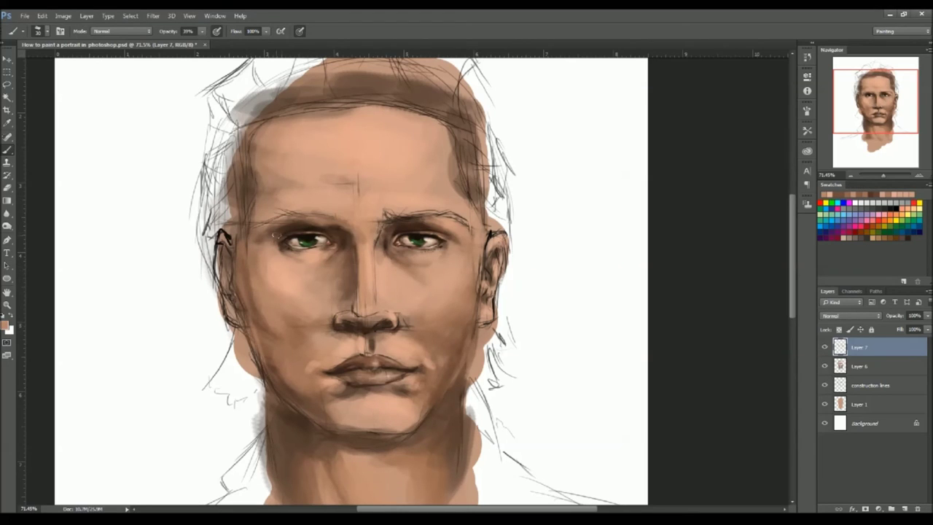
Darken the nostrils with a near-black sampled tone, then shade under the nose and along its left-hand side with a larger brush
{"action": "left_click", "coordinate": [420, 234], "text": "alt"}
{"action": "key", "text": "bracketleft"}
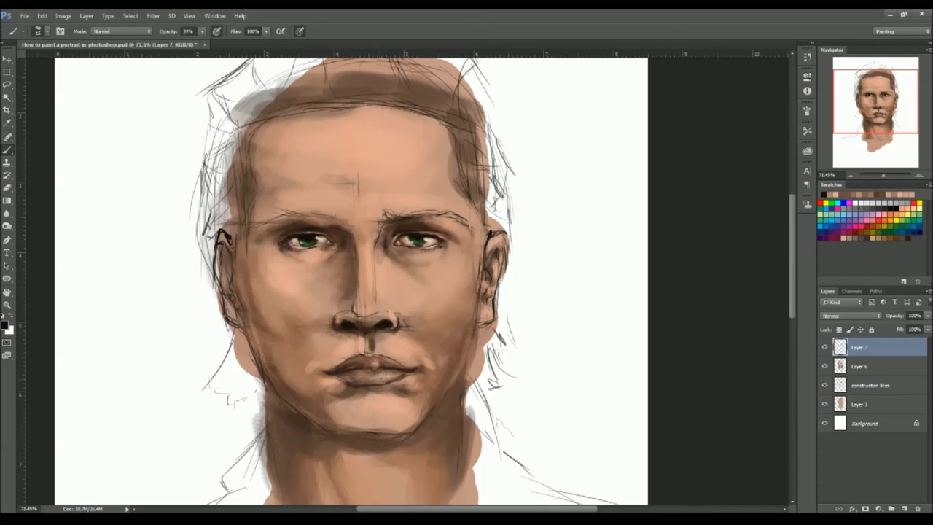
{"action": "key", "text": "bracketright"}
{"action": "key", "text": "bracketright"}
{"action": "key", "text": "bracketright"}
{"action": "key", "text": "]"}
{"action": "key", "text": "]"}
{"action": "key", "text": "]"}
{"action": "key", "text": "]"}
{"action": "key", "text": "bracketleft"}
{"action": "key", "text": "bracketleft"}
{"action": "key", "text": "]"}
{"action": "key", "text": "]"}
{"action": "key", "text": "]"}
{"action": "left_click_drag", "start_coordinate": [368, 337], "coordinate": [343, 324]}
{"action": "left_click_drag", "start_coordinate": [353, 252], "coordinate": [347, 289]}
Shade the left-hand cheek, jaw and temple and the area between the brows with a very large near-black brush
{"action": "key", "text": "bracketright"}
{"action": "key", "text": "bracketright"}
{"action": "key", "text": "bracketright"}
{"action": "key", "text": "bracketright"}
{"action": "key", "text": "bracketright"}
{"action": "key", "text": "bracketright"}
{"action": "key", "text": "bracketright"}
{"action": "key", "text": "bracketright"}
{"action": "key", "text": "bracketright"}
{"action": "key", "text": "bracketright"}
{"action": "key", "text": "bracketright"}
{"action": "key", "text": "bracketright"}
{"action": "key", "text": "bracketright"}
{"action": "left_click_drag", "start_coordinate": [252, 280], "coordinate": [264, 332]}
{"action": "left_click_drag", "start_coordinate": [255, 252], "coordinate": [281, 379]}
{"action": "left_click_drag", "start_coordinate": [257, 131], "coordinate": [255, 198]}
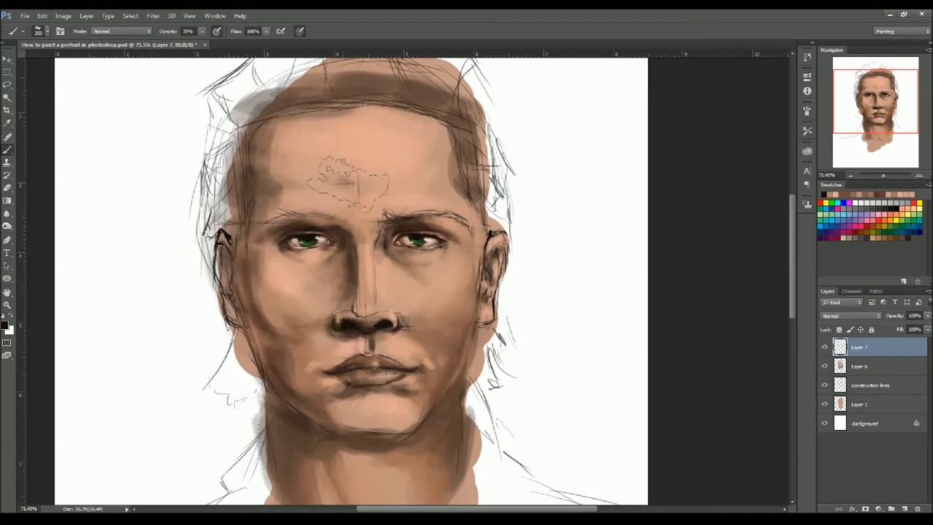
{"action": "left_click_drag", "start_coordinate": [346, 183], "coordinate": [358, 190]}
Blend the right-hand cheek with sampled skin tones, using a slightly smaller brush for its upper part
{"action": "left_click", "coordinate": [441, 310], "text": "alt"}
{"action": "left_click_drag", "start_coordinate": [441, 343], "coordinate": [453, 337]}
{"action": "key", "text": "bracketleft"}
{"action": "key", "text": "bracketleft"}
{"action": "left_click", "coordinate": [446, 281], "text": "alt"}
{"action": "mouse_move", "coordinate": [447, 273]}
{"action": "left_mouse_down"}
{"action": "mouse_move", "coordinate": [448, 264]}
{"action": "mouse_move", "coordinate": [453, 283]}
{"action": "left_mouse_up"}
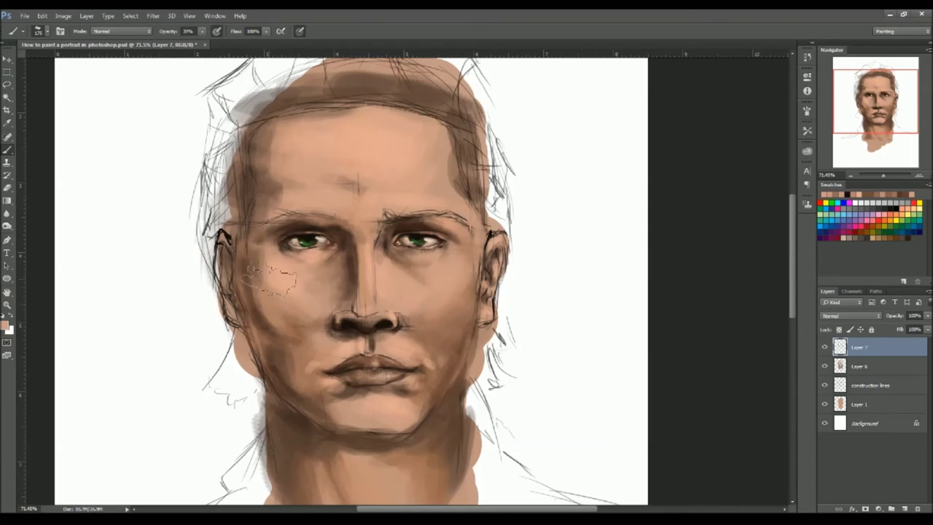
Soften the shadows on the left-hand cheek and the left-hand side of the nose with sampled skin tones
{"action": "left_click", "coordinate": [262, 266], "text": "alt"}
{"action": "left_click", "coordinate": [270, 276], "text": "alt"}
{"action": "left_click_drag", "start_coordinate": [256, 269], "coordinate": [255, 308]}
{"action": "left_click", "coordinate": [346, 271], "text": "alt"}
{"action": "left_click_drag", "start_coordinate": [344, 265], "coordinate": [347, 284]}
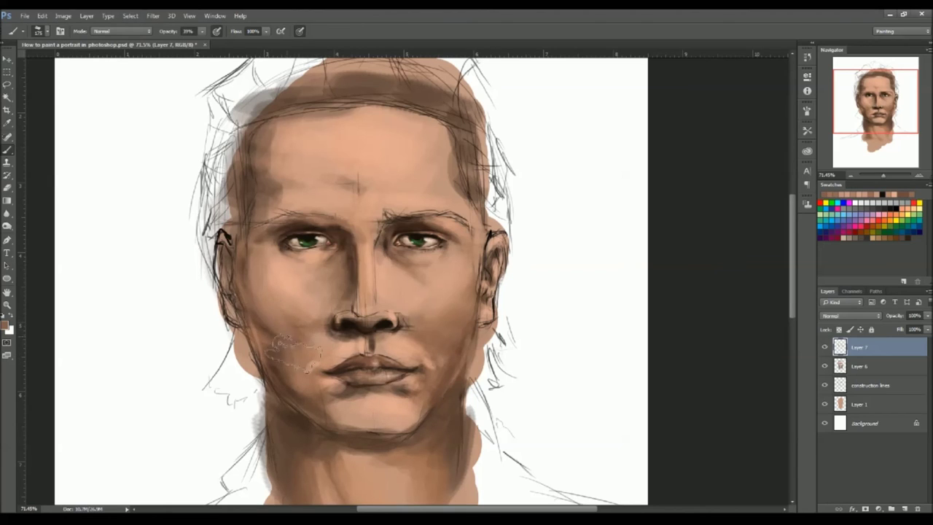
{"action": "left_click", "coordinate": [270, 321], "text": "alt"}
{"action": "left_click_drag", "start_coordinate": [256, 319], "coordinate": [262, 328]}
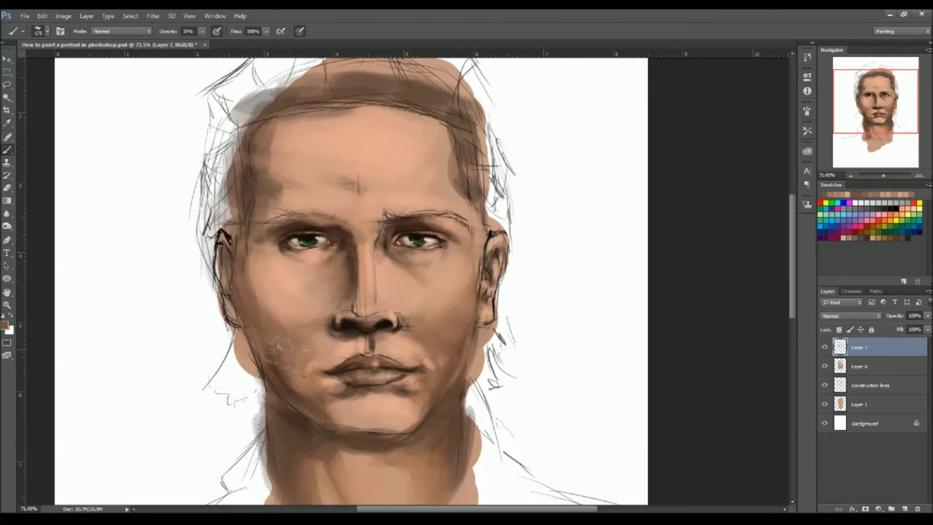
Shade around the left-hand nostril with a much smaller brush
{"action": "key", "text": "bracketleft"}
{"action": "key", "text": "bracketleft"}
{"action": "key", "text": "bracketleft"}
{"action": "key", "text": "bracketleft"}
{"action": "key", "text": "bracketleft"}
{"action": "key", "text": "bracketleft"}
{"action": "key", "text": "bracketleft"}
{"action": "key", "text": "bracketleft"}
{"action": "key", "text": "bracketleft"}
{"action": "left_click_drag", "start_coordinate": [347, 331], "coordinate": [335, 328]}
Blend the lower nose bridge with a smaller brush and sampled light skin tones
{"action": "left_click", "coordinate": [381, 267], "text": "alt"}
{"action": "left_click", "coordinate": [388, 282], "text": "alt"}
{"action": "key", "text": "bracketleft"}
{"action": "key", "text": "bracketleft"}
{"action": "key", "text": "bracketleft"}
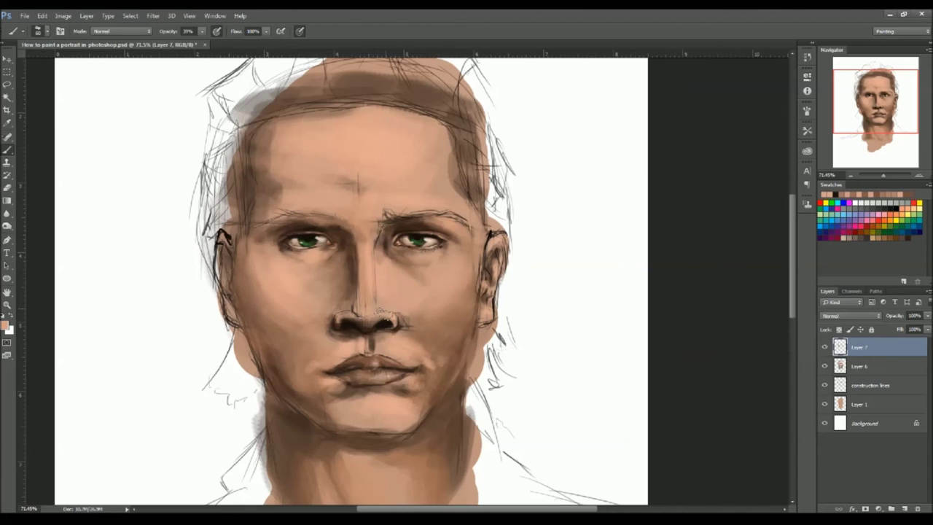
{"action": "mouse_move", "coordinate": [346, 299]}
{"action": "left_mouse_down"}
{"action": "mouse_move", "coordinate": [354, 307]}
{"action": "mouse_move", "coordinate": [357, 300]}
{"action": "left_mouse_up"}
{"action": "left_click", "coordinate": [354, 287], "text": "alt"}
{"action": "left_click", "coordinate": [353, 314], "text": "alt"}
Paint over the left-hand nostril wing's outline with a larger brush and sampled tones
{"action": "key", "text": "bracketright"}
{"action": "key", "text": "bracketright"}
{"action": "key", "text": "bracketright"}
{"action": "key", "text": "bracketright"}
{"action": "left_click", "coordinate": [339, 325], "text": "alt"}
{"action": "left_click_drag", "start_coordinate": [334, 318], "coordinate": [337, 324]}
{"action": "left_click", "coordinate": [339, 318], "text": "alt"}
Paint over the right-hand nostril wing's outline with a larger brush and a sampled cheek tone
{"action": "left_click", "coordinate": [410, 304], "text": "alt"}
{"action": "key", "text": "bracketright"}
{"action": "key", "text": "bracketright"}
{"action": "key", "text": "bracketright"}
{"action": "key", "text": "bracketright"}
{"action": "mouse_move", "coordinate": [413, 306]}
{"action": "left_mouse_down"}
{"action": "mouse_move", "coordinate": [430, 321]}
{"action": "mouse_move", "coordinate": [405, 323]}
{"action": "left_mouse_up"}
Lighten the tip of the nose with a sampled skin tone
{"action": "left_click", "coordinate": [386, 320], "text": "alt"}
{"action": "left_click", "coordinate": [338, 328], "text": "alt"}
{"action": "left_click", "coordinate": [390, 293], "text": "alt"}
{"action": "left_click", "coordinate": [379, 305], "text": "alt"}
{"action": "left_click_drag", "start_coordinate": [357, 317], "coordinate": [369, 313]}
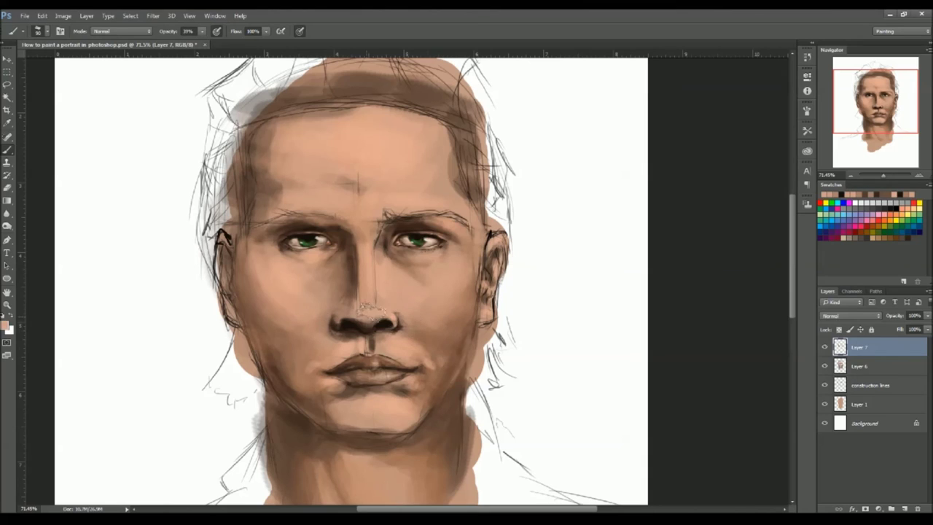
Lighten the upper forehead with a larger brush and a skin tone sampled from the nose
{"action": "left_click", "coordinate": [369, 309], "text": "alt"}
{"action": "key", "text": "bracketright"}
{"action": "key", "text": "bracketright"}
{"action": "key", "text": "bracketright"}
{"action": "left_click_drag", "start_coordinate": [313, 120], "coordinate": [394, 123]}
Shade the top of the nose bridge between the brows with a smaller brush and a sampled tone
{"action": "left_click", "coordinate": [379, 132], "text": "alt"}
{"action": "key", "text": "bracketleft"}
{"action": "key", "text": "bracketleft"}
{"action": "key", "text": "bracketleft"}
{"action": "key", "text": "bracketleft"}
{"action": "left_click", "coordinate": [351, 227], "text": "alt"}
{"action": "left_click_drag", "start_coordinate": [352, 214], "coordinate": [354, 240]}
Blend the left-hand side of the nose down to the nostril with a larger brush and sampled tones
{"action": "left_click", "coordinate": [356, 222], "text": "alt"}
{"action": "left_click", "coordinate": [363, 218], "text": "alt"}
{"action": "key", "text": "bracketright"}
{"action": "key", "text": "bracketright"}
{"action": "key", "text": "bracketright"}
{"action": "key", "text": "bracketright"}
{"action": "key", "text": "bracketright"}
{"action": "left_click_drag", "start_coordinate": [353, 244], "coordinate": [351, 303]}
Refine the edge of the upper nose bridge with a smaller brush and a sampled skin tone
{"action": "left_click", "coordinate": [356, 314], "text": "alt"}
{"action": "key", "text": "bracketleft"}
{"action": "key", "text": "bracketleft"}
{"action": "key", "text": "bracketleft"}
{"action": "key", "text": "bracketleft"}
{"action": "left_click", "coordinate": [367, 237], "text": "alt"}
{"action": "left_click_drag", "start_coordinate": [360, 223], "coordinate": [355, 275]}
Cover the construction mark in the middle of the lower forehead using a larger brush and a sampled skin tone
{"action": "key", "text": "bracketright"}
{"action": "key", "text": "bracketright"}
{"action": "key", "text": "bracketright"}
{"action": "key", "text": "bracketright"}
{"action": "left_click", "coordinate": [357, 182], "text": "alt"}
{"action": "left_click_drag", "start_coordinate": [348, 181], "coordinate": [370, 186]}
Blend the right-hand side of the chin with a smaller brush and a skin tone sampled from the forehead
{"action": "left_click", "coordinate": [413, 191], "text": "alt"}
{"action": "key", "text": "bracketleft"}
{"action": "key", "text": "bracketleft"}
{"action": "key", "text": "bracketleft"}
{"action": "key", "text": "bracketleft"}
{"action": "mouse_move", "coordinate": [422, 377]}
{"action": "left_mouse_down"}
{"action": "mouse_move", "coordinate": [354, 398]}
{"action": "mouse_move", "coordinate": [378, 425]}
{"action": "left_mouse_up"}
Soften the forehead above the right-hand eyebrow with a larger brush and sampled skin tones
{"action": "key", "text": "bracketright"}
{"action": "key", "text": "bracketright"}
{"action": "key", "text": "bracketright"}
{"action": "left_click", "coordinate": [333, 160], "text": "alt"}
{"action": "left_click_drag", "start_coordinate": [400, 178], "coordinate": [424, 181]}
{"action": "left_click", "coordinate": [394, 178], "text": "alt"}
Shade the left-hand temple and the outer edge of the left-hand cheek with sampled darker tones
{"action": "left_click", "coordinate": [264, 195], "text": "alt"}
{"action": "left_click_drag", "start_coordinate": [287, 182], "coordinate": [279, 200]}
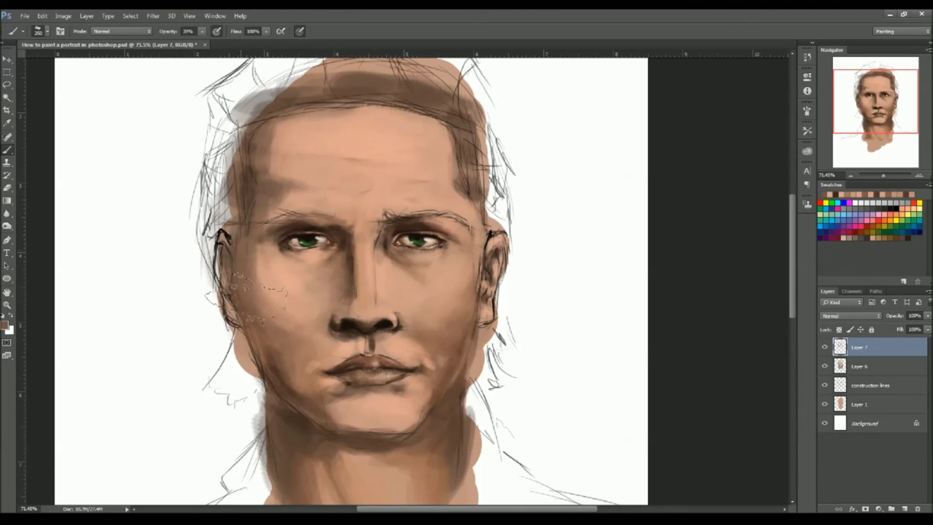
{"action": "left_click_drag", "start_coordinate": [254, 245], "coordinate": [271, 298]}
{"action": "left_click", "coordinate": [273, 133], "text": "alt"}
{"action": "left_click_drag", "start_coordinate": [285, 123], "coordinate": [277, 172]}
Paint shading inside the right-hand ear with a much smaller brush and a sampled brown
{"action": "left_click", "coordinate": [481, 157], "text": "alt"}
{"action": "key", "text": "bracketleft"}
{"action": "key", "text": "bracketleft"}
{"action": "key", "text": "bracketleft"}
{"action": "key", "text": "bracketleft"}
{"action": "key", "text": "bracketleft"}
{"action": "key", "text": "bracketleft"}
{"action": "key", "text": "bracketleft"}
{"action": "key", "text": "bracketleft"}
{"action": "left_click_drag", "start_coordinate": [498, 241], "coordinate": [488, 283]}
Paint shading inside the left-hand ear with tones sampled from the ears
{"action": "left_click", "coordinate": [493, 248], "text": "alt"}
{"action": "left_click_drag", "start_coordinate": [224, 236], "coordinate": [237, 325]}
{"action": "left_click", "coordinate": [233, 277], "text": "alt"}
{"action": "left_click_drag", "start_coordinate": [223, 262], "coordinate": [225, 288]}
Blend the right-hand side of the nose bridge beside the inner eye corner with sampled tones
{"action": "left_click", "coordinate": [386, 225], "text": "alt"}
{"action": "left_click", "coordinate": [379, 252], "text": "alt"}
{"action": "left_click_drag", "start_coordinate": [379, 252], "coordinate": [388, 264]}
Soften the shadow edge on the left-hand side of the forehead with a larger brush and a sampled tone
{"action": "left_click", "coordinate": [310, 180], "text": "alt"}
{"action": "key", "text": "bracketright"}
{"action": "key", "text": "bracketright"}
{"action": "key", "text": "bracketright"}
{"action": "left_click_drag", "start_coordinate": [302, 138], "coordinate": [307, 197]}
{"action": "left_click", "coordinate": [307, 198], "text": "alt"}
Add a new layer and highlight the forehead with a large brush in a light pink skin tone
{"action": "left_click", "coordinate": [373, 221], "text": "alt"}
{"action": "key", "text": "bracketright"}
{"action": "key", "text": "bracketright"}
{"action": "key", "text": "bracketright"}
{"action": "key", "text": "bracketright"}
{"action": "key", "text": "bracketright"}
{"action": "key", "text": "bracketright"}
{"action": "key", "text": "bracketright"}
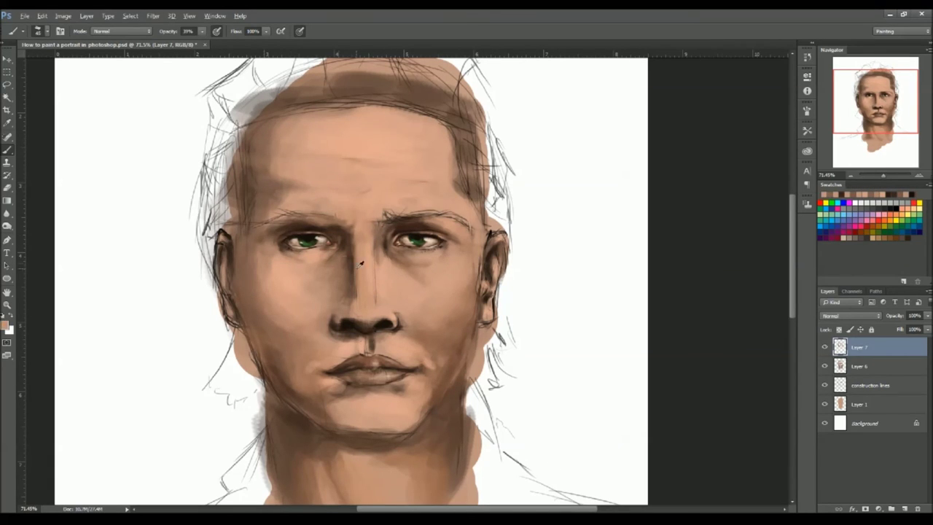
{"action": "left_click", "coordinate": [405, 131], "text": "alt"}
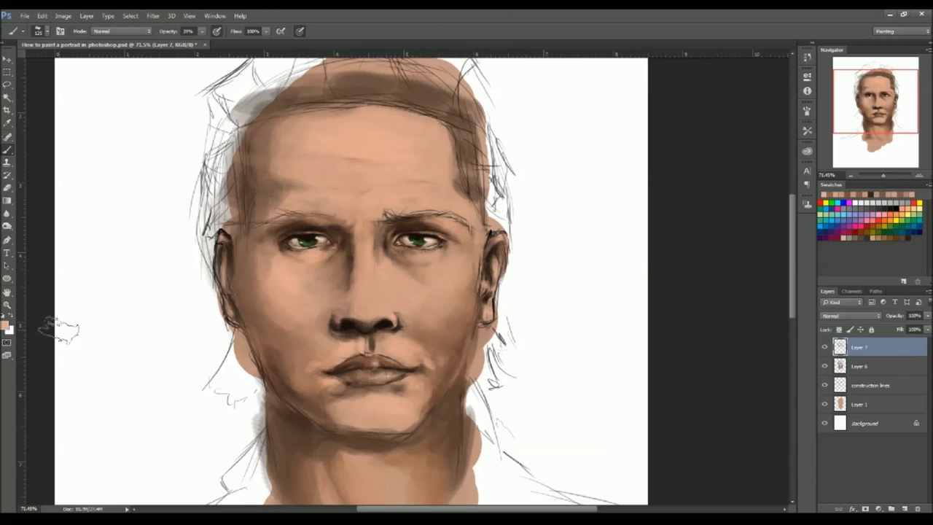
{"action": "key", "text": "i"}
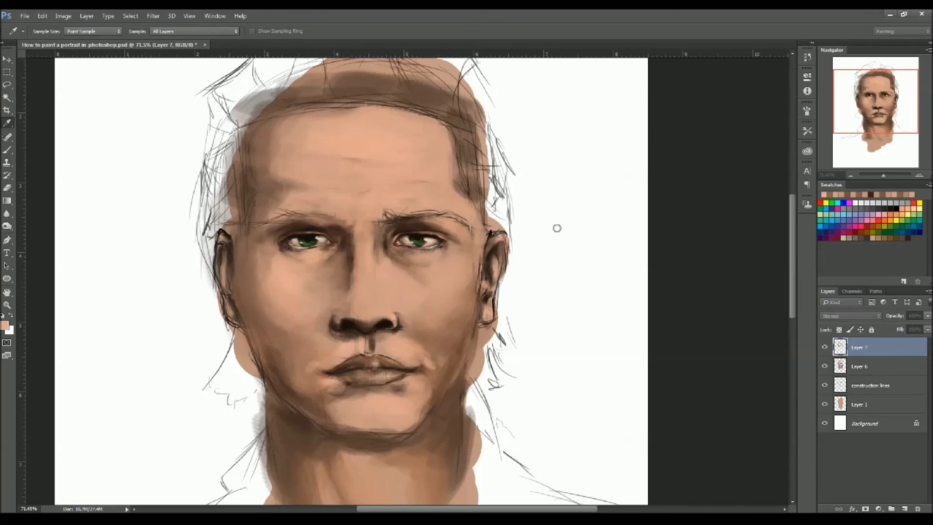
{"action": "key", "text": "b"}
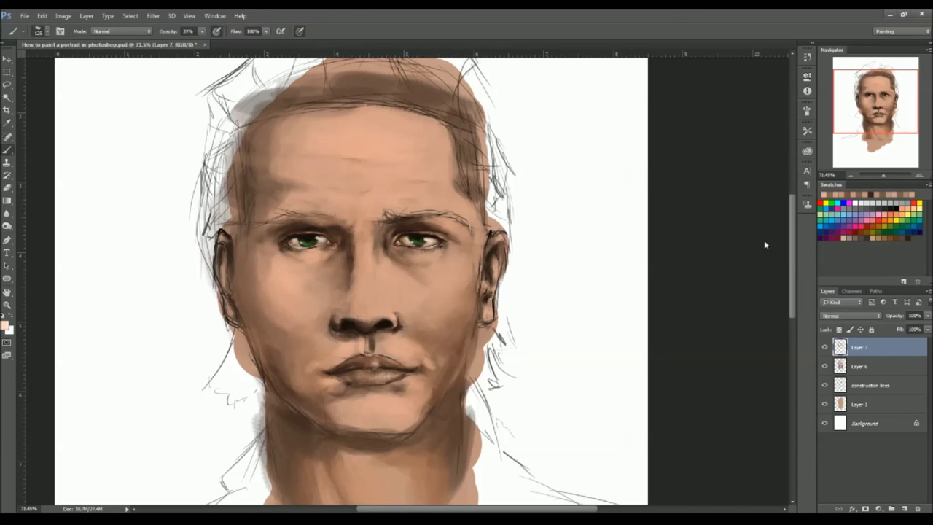
{"action": "key", "text": "ctrl+shift+alt+n"}
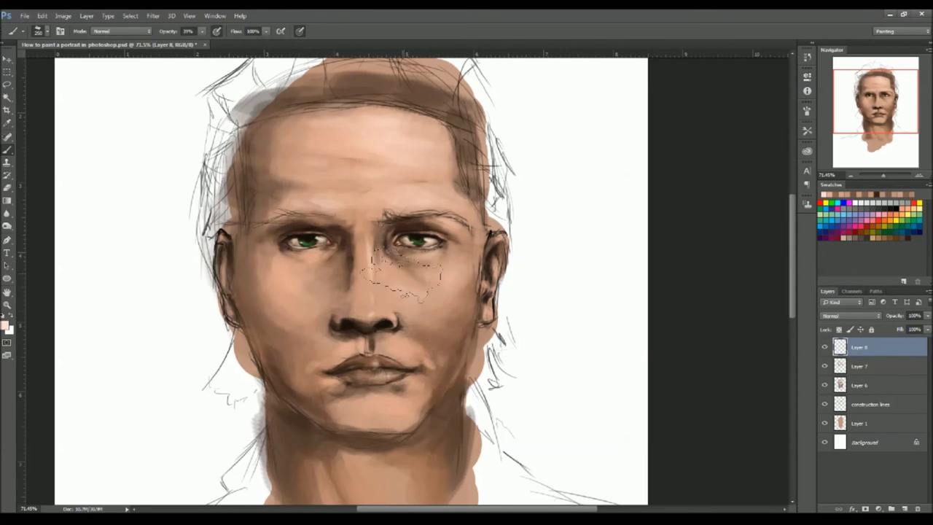
Add light highlights to the nose bridge and the groove above the upper lip with a much smaller brush
{"action": "key", "text": "bracketleft"}
{"action": "key", "text": "bracketleft"}
{"action": "key", "text": "bracketleft"}
{"action": "key", "text": "bracketleft"}
{"action": "key", "text": "bracketleft"}
{"action": "key", "text": "bracketleft"}
{"action": "key", "text": "bracketleft"}
{"action": "key", "text": "bracketleft"}
{"action": "key", "text": "bracketleft"}
{"action": "key", "text": "bracketleft"}
{"action": "key", "text": "bracketleft"}
{"action": "key", "text": "bracketleft"}
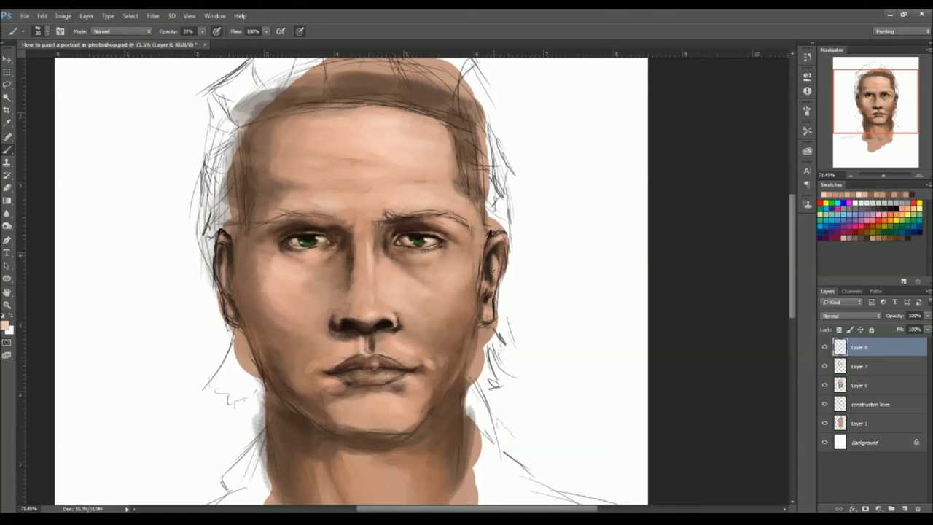
Shade the left-hand temple and the left-hand side of the neck with a larger brush and a brown tone
{"action": "key", "text": "bracketright"}
{"action": "key", "text": "bracketright"}
{"action": "key", "text": "bracketright"}
{"action": "key", "text": "bracketright"}
{"action": "left_click_drag", "start_coordinate": [255, 137], "coordinate": [259, 191]}
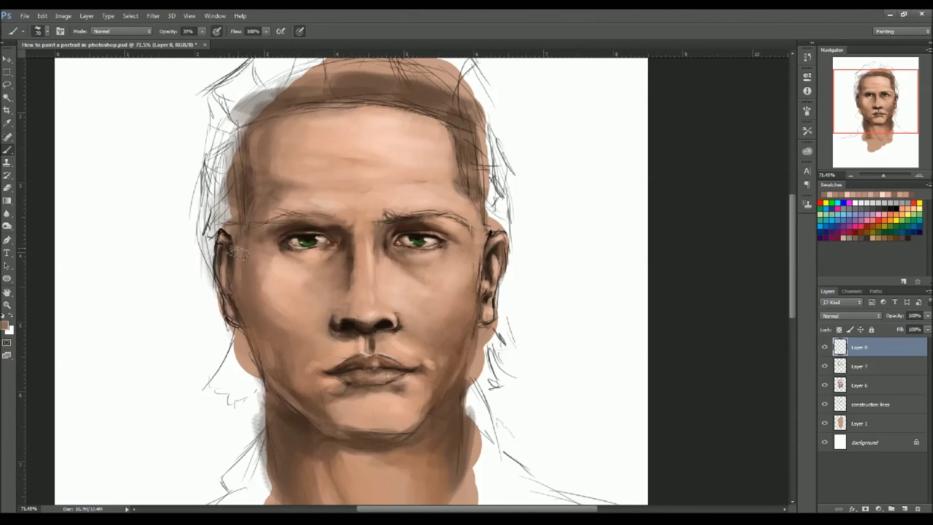
{"action": "left_click_drag", "start_coordinate": [272, 408], "coordinate": [274, 468]}
Brighten the cheek below the right-hand eye with a larger brush and merge the highlight layer down
{"action": "key", "text": "bracketright"}
{"action": "key", "text": "bracketright"}
{"action": "key", "text": "bracketright"}
{"action": "key", "text": "bracketright"}
{"action": "left_click_drag", "start_coordinate": [402, 278], "coordinate": [405, 260]}
{"action": "key", "text": "ctrl+e"}
Add a new layer and paint an orange blush on the right-hand cheek with a large brush
{"action": "left_click", "coordinate": [904, 509]}
{"action": "left_click", "coordinate": [890, 214]}
{"action": "left_click", "coordinate": [47, 31]}
{"action": "left_click_drag", "start_coordinate": [430, 320], "coordinate": [442, 364]}
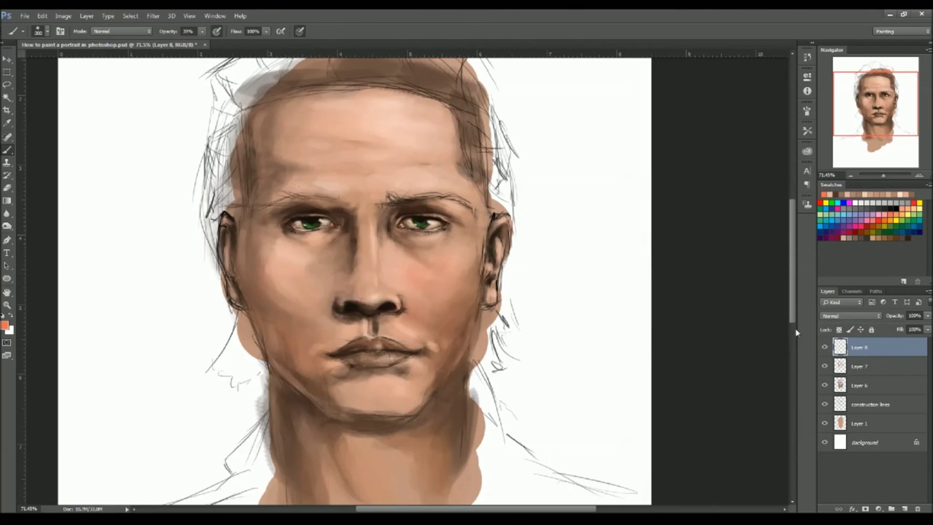
Set the blush layer's blending mode to Linear Light and its opacity to 48%
{"action": "left_click", "coordinate": [850, 315]}
{"action": "left_click", "coordinate": [835, 283]}
{"action": "left_click", "coordinate": [927, 316]}
{"action": "left_click_drag", "start_coordinate": [924, 329], "coordinate": [897, 331]}
Tint the lips at low brush opacity with tan and orange-brown swatch colours
{"action": "left_click", "coordinate": [894, 217]}
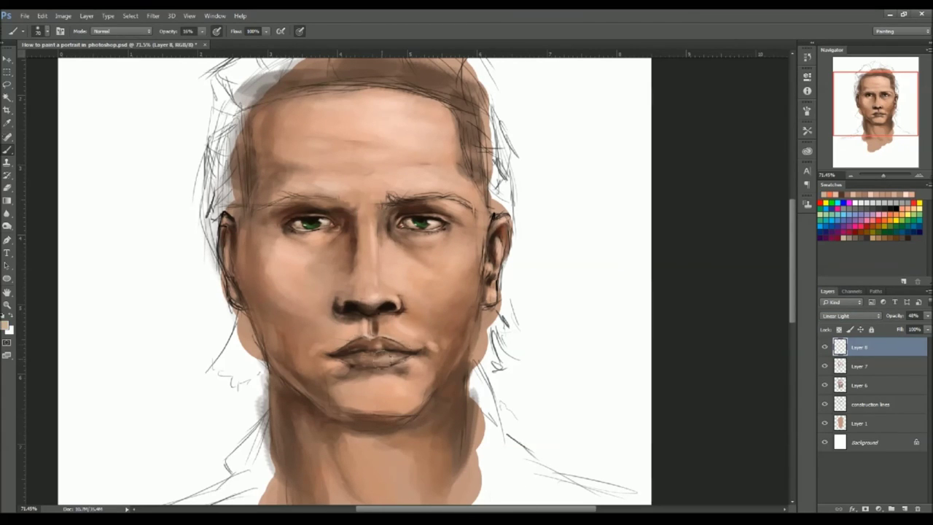
{"action": "left_click", "coordinate": [873, 226]}
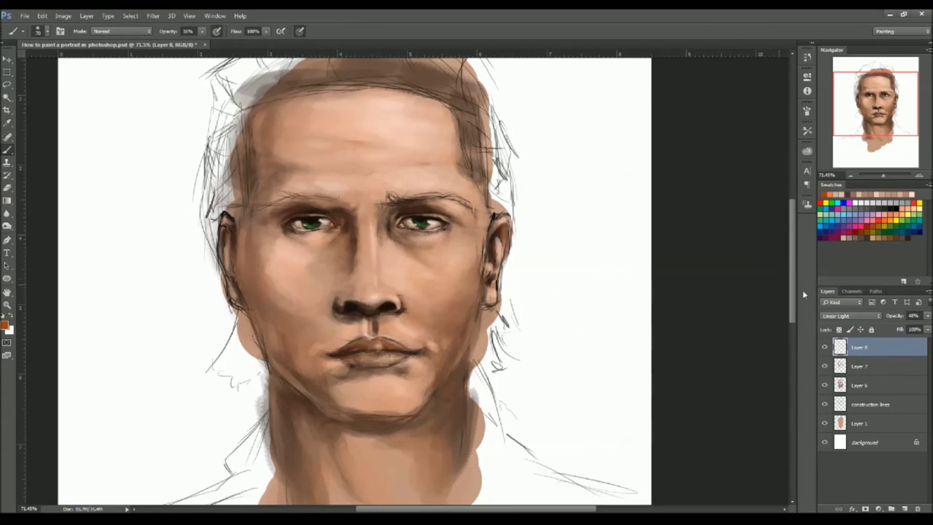
Darken the left-hand jawline on Layer 7 with a larger dark brown brush at 43% opacity
{"action": "left_click", "coordinate": [875, 366]}
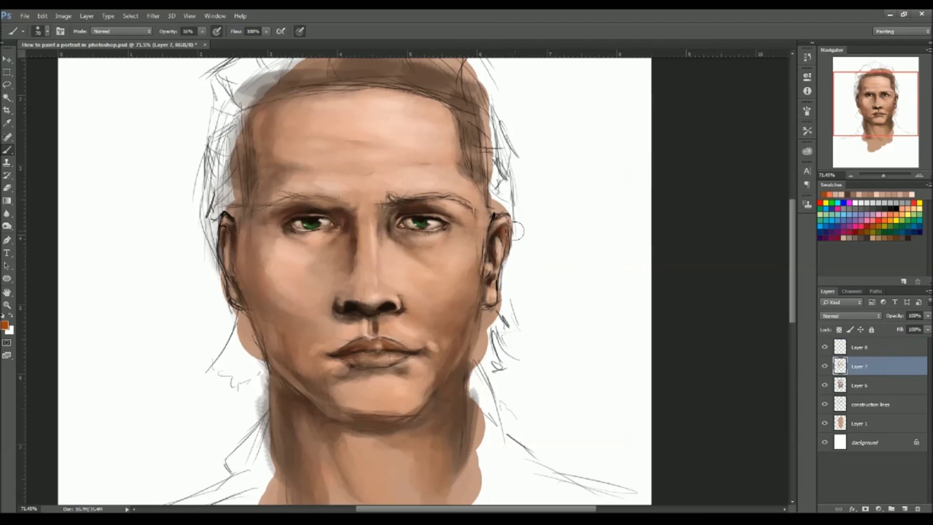
{"action": "key", "text": "4"}
{"action": "key", "text": "3"}
{"action": "key", "text": "bracketright"}
{"action": "key", "text": "bracketright"}
{"action": "key", "text": "bracketright"}
{"action": "key", "text": "bracketright"}
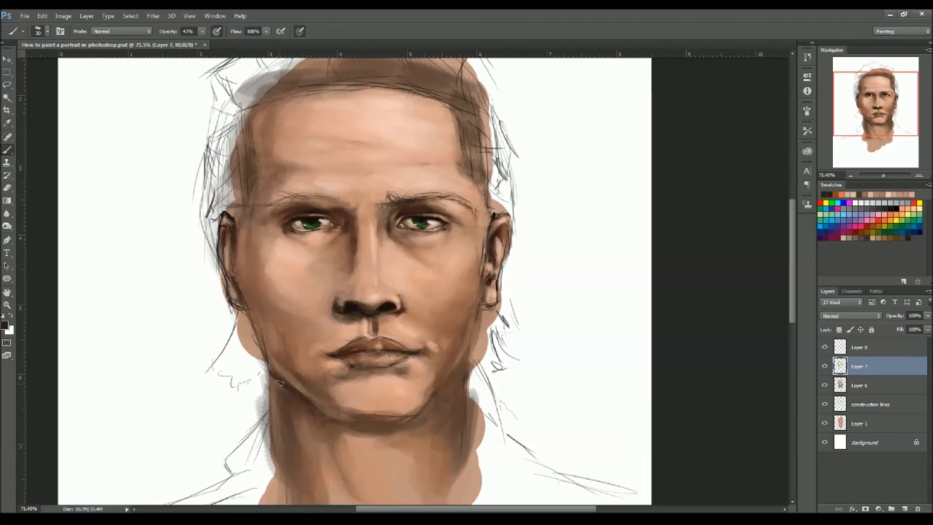
{"action": "mouse_move", "coordinate": [273, 379]}
{"action": "left_mouse_down"}
{"action": "mouse_move", "coordinate": [267, 406]}
{"action": "mouse_move", "coordinate": [298, 393]}
{"action": "mouse_move", "coordinate": [336, 425]}
{"action": "left_mouse_up"}
Deepen the shadows along the right-hand jawline and under the chin, varying the brush size
{"action": "key", "text": "bracketright"}
{"action": "key", "text": "bracketright"}
{"action": "key", "text": "bracketleft"}
{"action": "key", "text": "bracketleft"}
{"action": "key", "text": "bracketleft"}
{"action": "key", "text": "bracketleft"}
{"action": "key", "text": "bracketleft"}
{"action": "key", "text": "bracketleft"}
{"action": "key", "text": "bracketleft"}
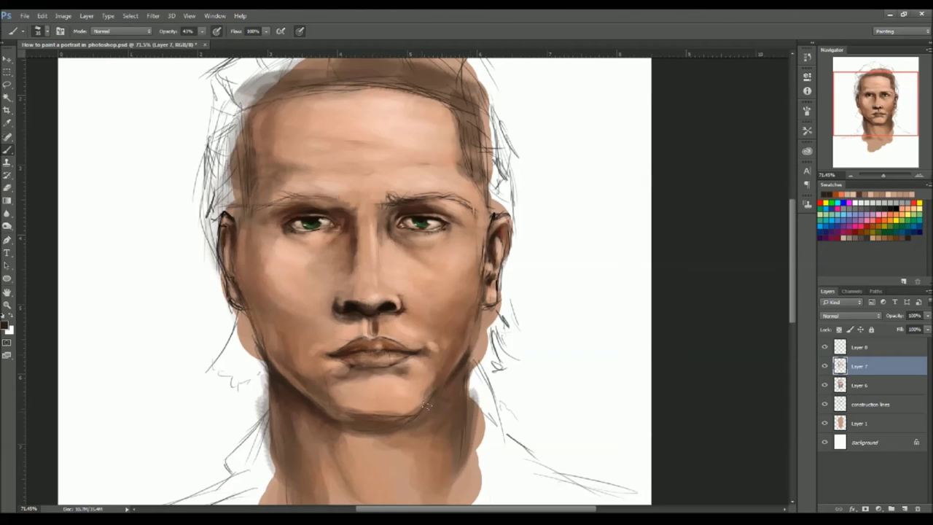
{"action": "key", "text": "bracketright"}
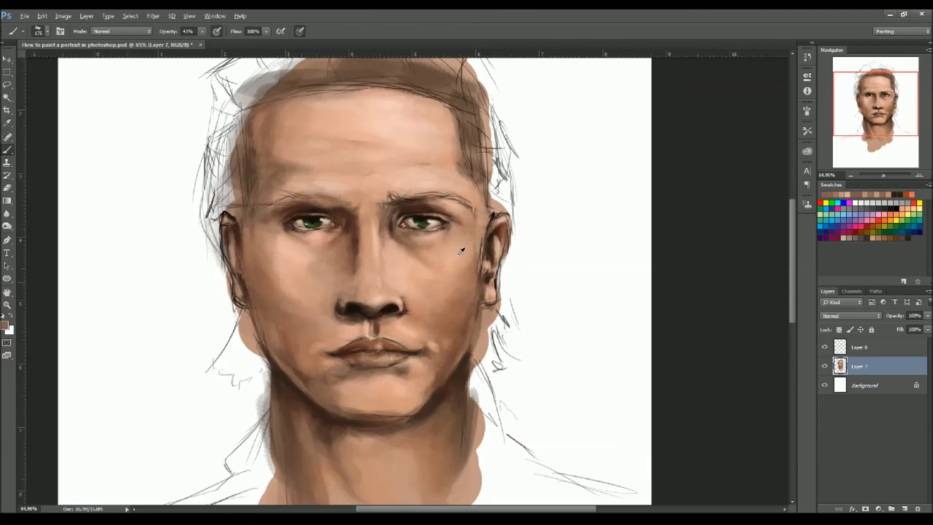
Compare the whole portrait with and without the last change
{"action": "scroll", "coordinate": [463, 252], "scroll_direction": "down", "scroll_amount": 3}
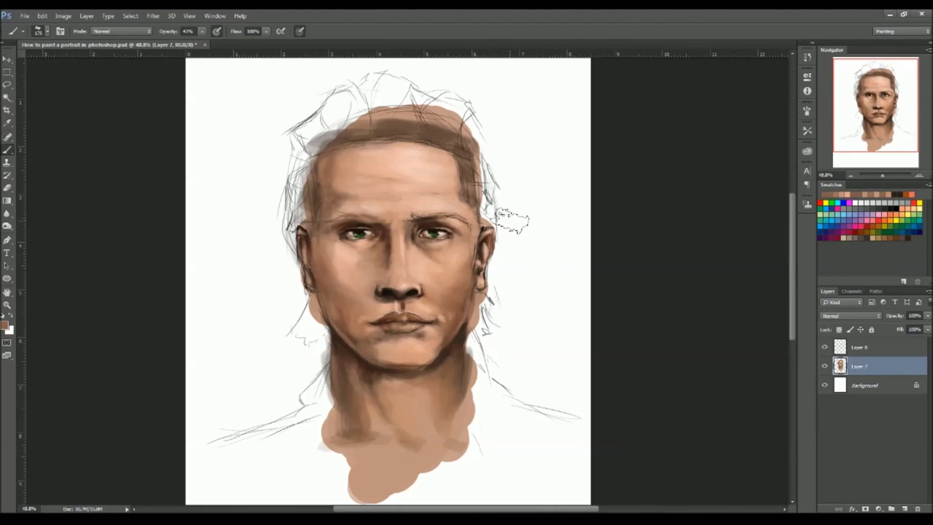
{"action": "key", "text": "ctrl+z"}
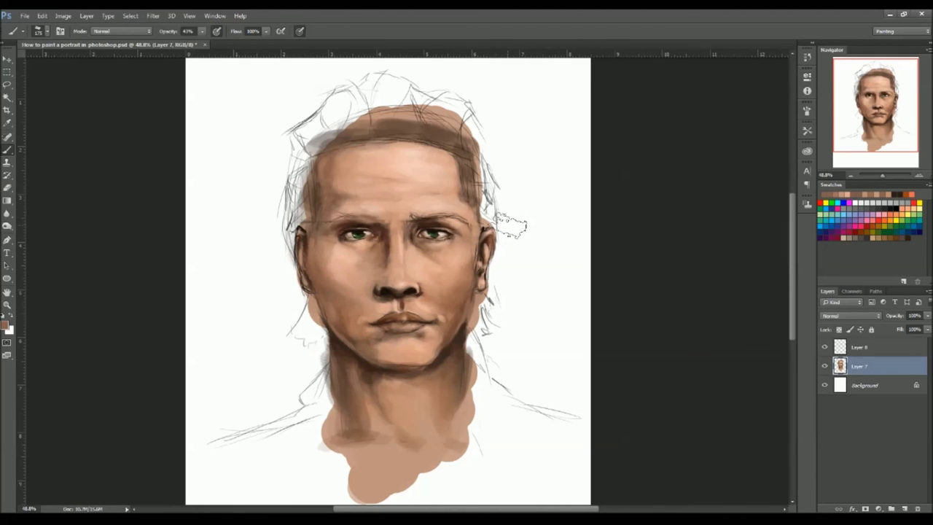
{"action": "key", "text": "ctrl+z"}
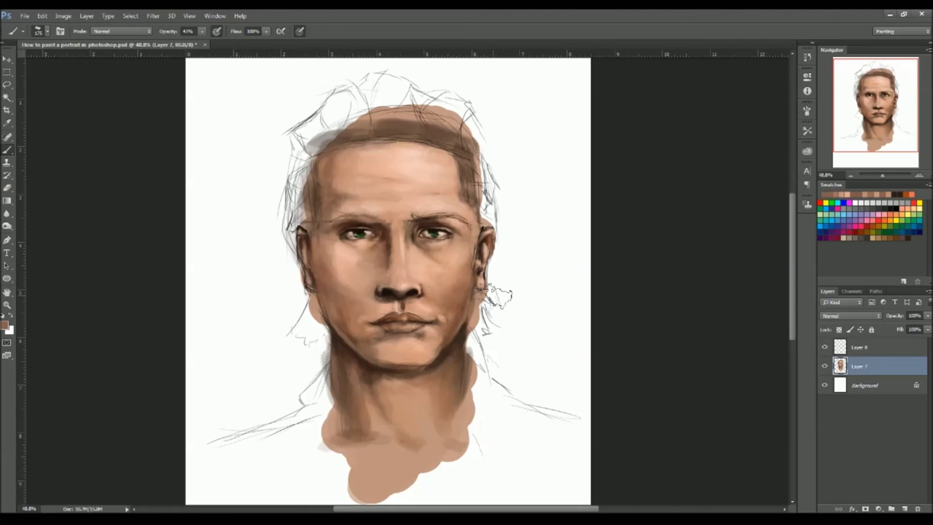
Add a new layer above Layer 8 and start the hair along the left-hand hairline in a dark brown swatch colour
{"action": "left_click", "coordinate": [890, 350]}
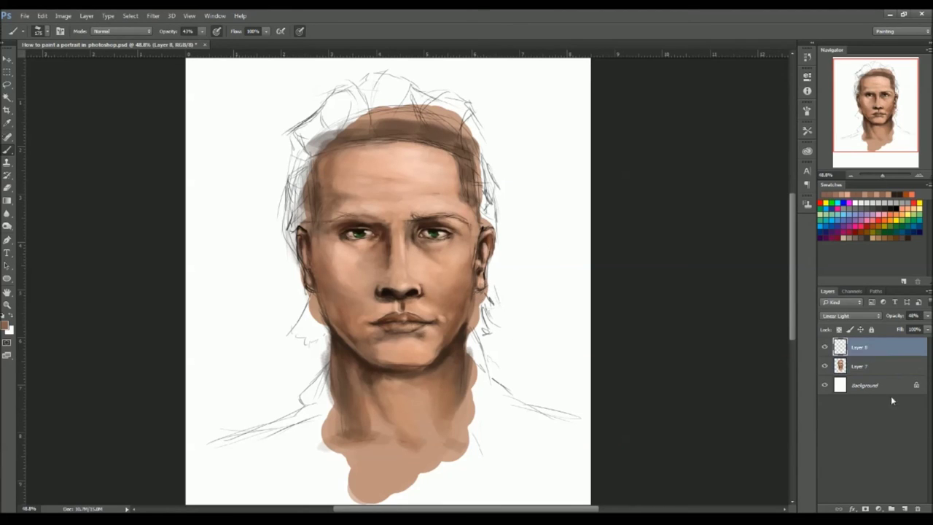
{"action": "left_click", "coordinate": [906, 509]}
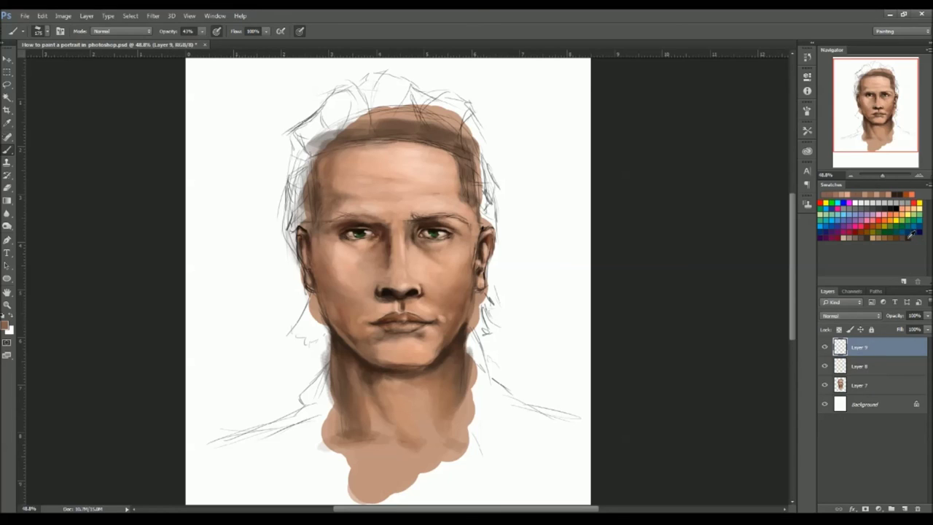
{"action": "left_click", "coordinate": [907, 238]}
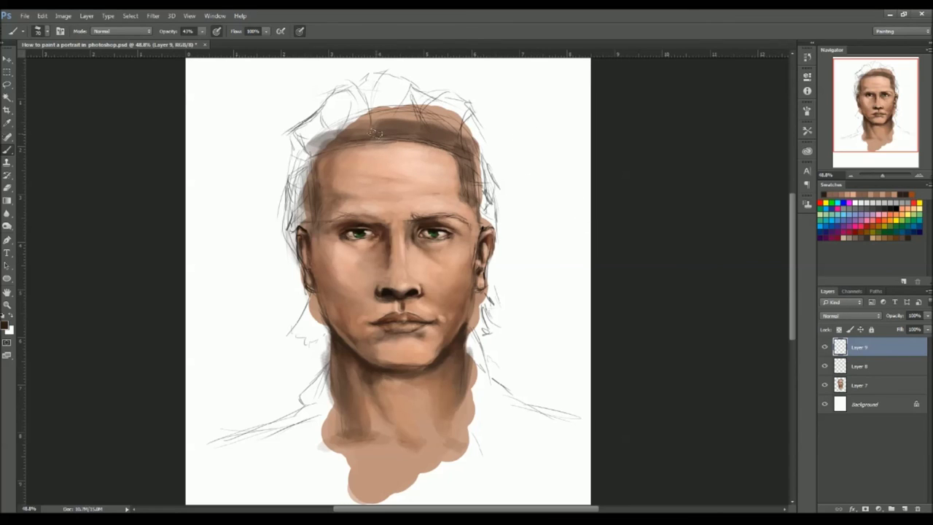
{"action": "mouse_move", "coordinate": [373, 132]}
{"action": "left_mouse_down"}
{"action": "mouse_move", "coordinate": [377, 80]}
{"action": "mouse_move", "coordinate": [386, 82]}
{"action": "mouse_move", "coordinate": [377, 113]}
{"action": "mouse_move", "coordinate": [384, 86]}
{"action": "mouse_move", "coordinate": [385, 108]}
{"action": "mouse_move", "coordinate": [413, 108]}
{"action": "mouse_move", "coordinate": [341, 132]}
{"action": "mouse_move", "coordinate": [336, 123]}
{"action": "mouse_move", "coordinate": [315, 128]}
{"action": "mouse_move", "coordinate": [302, 141]}
{"action": "mouse_move", "coordinate": [319, 140]}
{"action": "mouse_move", "coordinate": [312, 264]}
{"action": "left_mouse_up"}
Fill in the hair over the crown, sides and neck ends in dark brown with a smaller brush at 60% opacity
{"action": "key", "text": "6"}
{"action": "key", "text": "bracketleft"}
{"action": "key", "text": "bracketleft"}
{"action": "key", "text": "bracketleft"}
{"action": "key", "text": "bracketleft"}
{"action": "key", "text": "bracketleft"}
{"action": "key", "text": "bracketleft"}
{"action": "mouse_move", "coordinate": [379, 139]}
{"action": "left_mouse_down"}
{"action": "mouse_move", "coordinate": [455, 144]}
{"action": "mouse_move", "coordinate": [481, 241]}
{"action": "left_mouse_up"}
{"action": "left_click_drag", "start_coordinate": [477, 168], "coordinate": [423, 109]}
{"action": "mouse_move", "coordinate": [302, 188]}
{"action": "left_mouse_down"}
{"action": "mouse_move", "coordinate": [305, 214]}
{"action": "mouse_move", "coordinate": [484, 306]}
{"action": "mouse_move", "coordinate": [311, 306]}
{"action": "mouse_move", "coordinate": [321, 335]}
{"action": "mouse_move", "coordinate": [292, 328]}
{"action": "left_mouse_up"}
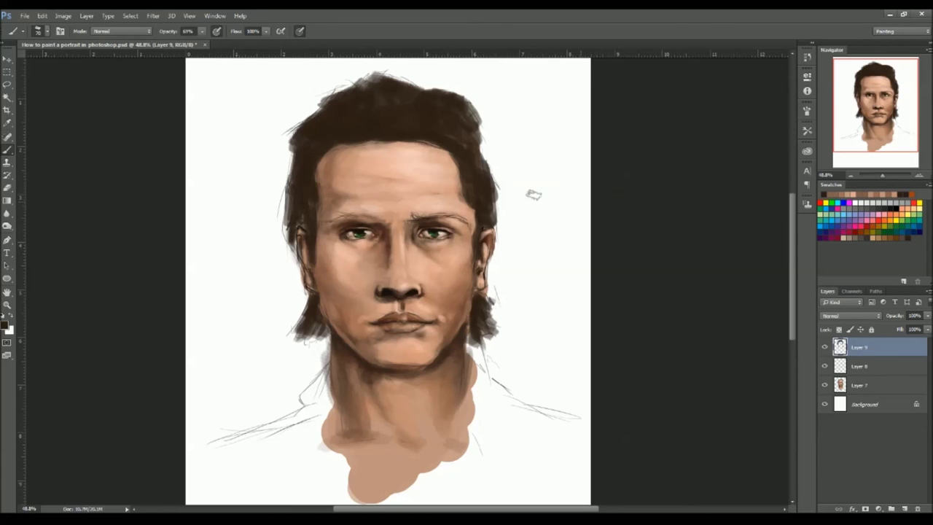
{"action": "left_click_drag", "start_coordinate": [469, 113], "coordinate": [461, 141]}
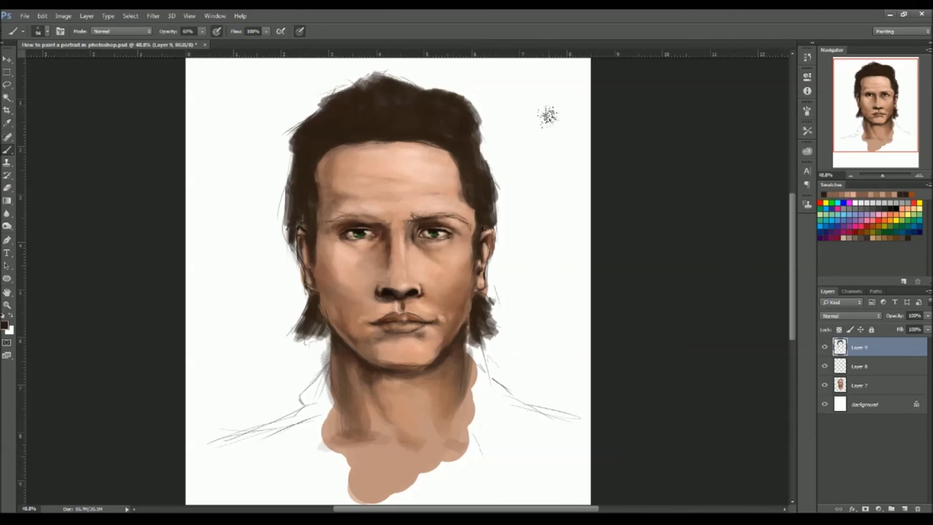
Add a new layer above Layer 9 and prepare a larger brush with a brown swatch colour for the hair
{"action": "left_click_drag", "start_coordinate": [551, 84], "coordinate": [541, 185]}
{"action": "key", "text": "ctrl+z"}
{"action": "left_click", "coordinate": [901, 232]}
{"action": "left_click", "coordinate": [903, 508]}
{"action": "key", "text": "bracketright"}
{"action": "key", "text": "bracketright"}
{"action": "key", "text": "bracketright"}
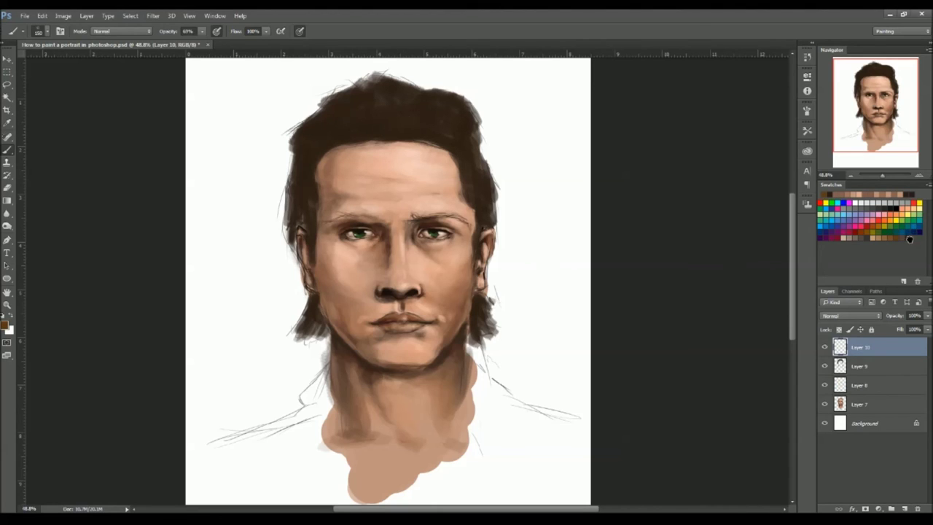
{"action": "key", "text": "i"}
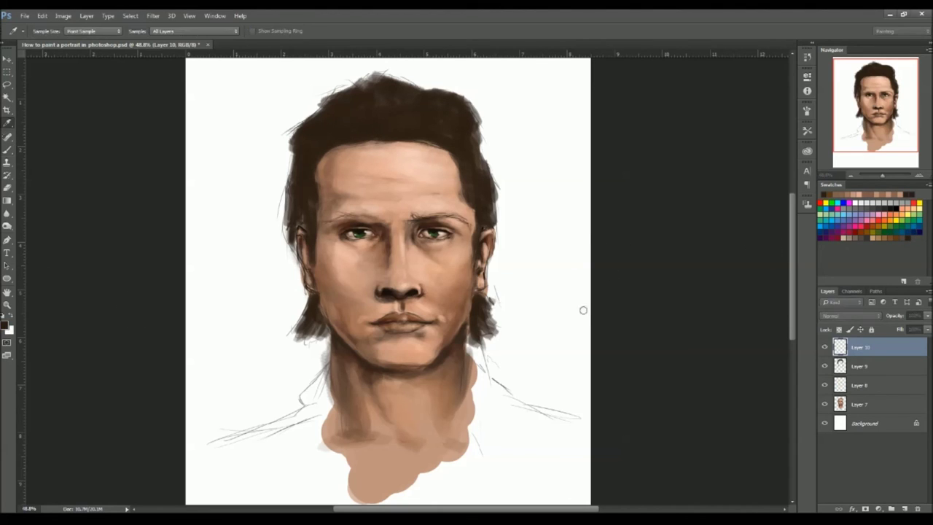
{"action": "key", "text": "b"}
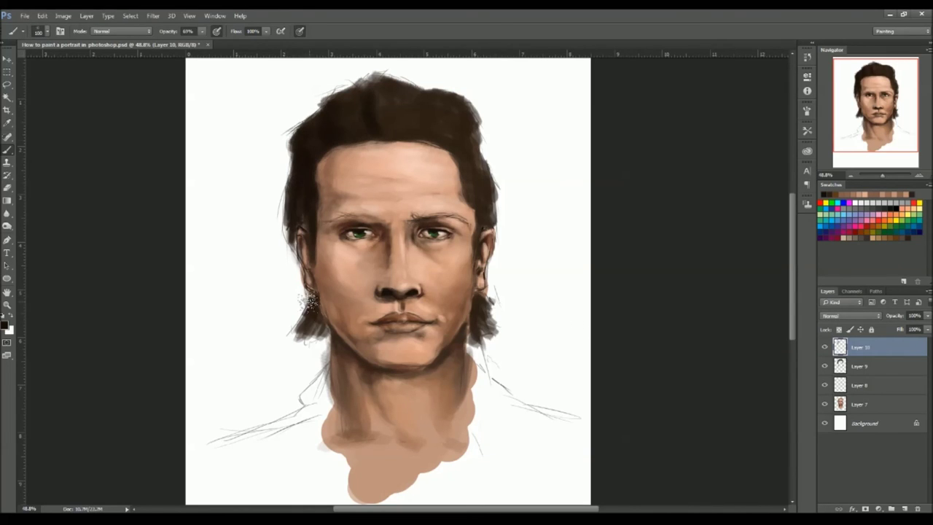
Paint lighter brown strands into the hair above the forehead, lowering the brush opacity to 36% and the brush size
{"action": "left_click", "coordinate": [891, 235]}
{"action": "left_click_drag", "start_coordinate": [410, 104], "coordinate": [403, 132]}
{"action": "key", "text": "3"}
{"action": "key", "text": "6"}
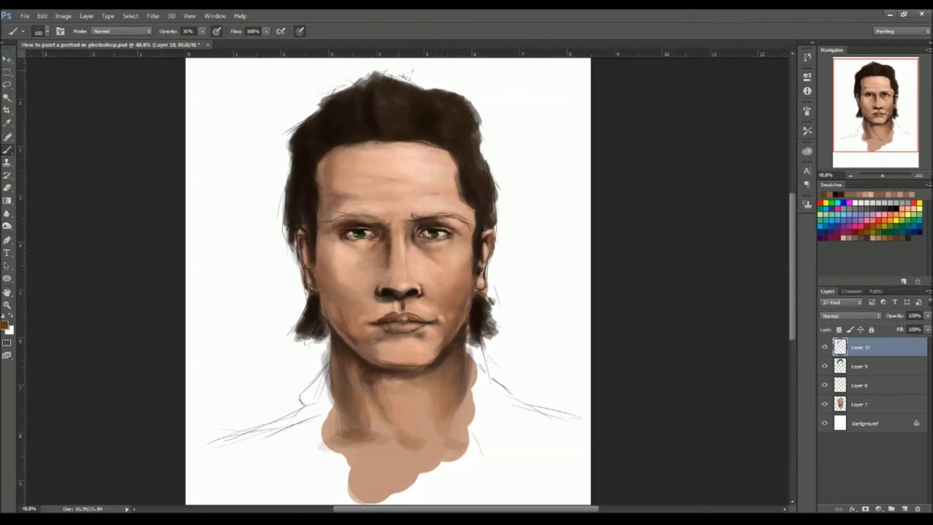
{"action": "left_click", "coordinate": [5, 325]}
{"action": "key", "text": "bracketleft"}
{"action": "key", "text": "bracketleft"}
{"action": "left_click_drag", "start_coordinate": [402, 102], "coordinate": [411, 129]}
{"action": "left_click_drag", "start_coordinate": [457, 104], "coordinate": [462, 140]}
{"action": "left_click_drag", "start_coordinate": [348, 103], "coordinate": [344, 130]}
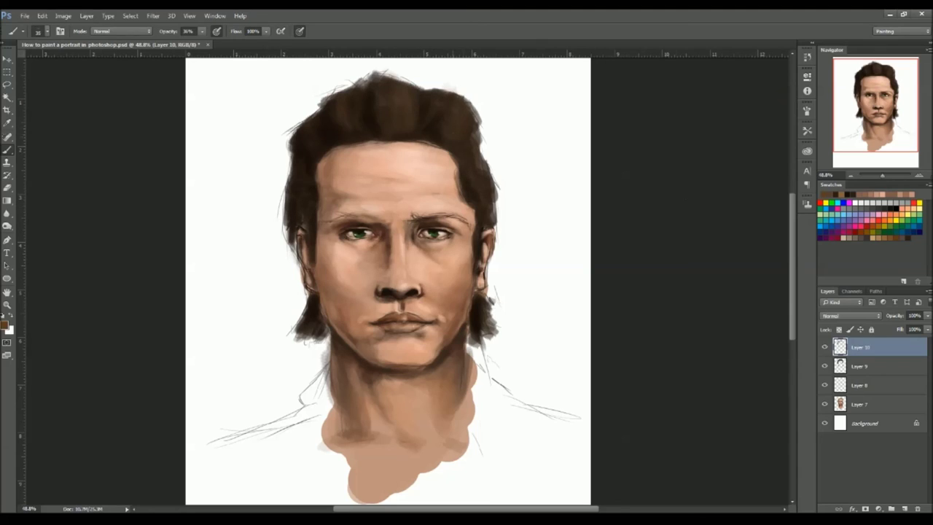
Shade between the hair strands on the crown, both sides and the left neck end in black with a larger brush
{"action": "left_click", "coordinate": [896, 209]}
{"action": "key", "text": "bracketright"}
{"action": "key", "text": "bracketright"}
{"action": "key", "text": "bracketright"}
{"action": "key", "text": "bracketright"}
{"action": "key", "text": "bracketright"}
{"action": "left_click_drag", "start_coordinate": [390, 117], "coordinate": [389, 129]}
{"action": "left_click_drag", "start_coordinate": [387, 76], "coordinate": [372, 98]}
{"action": "left_click_drag", "start_coordinate": [350, 108], "coordinate": [337, 124]}
{"action": "left_click_drag", "start_coordinate": [445, 116], "coordinate": [430, 143]}
{"action": "left_click_drag", "start_coordinate": [465, 157], "coordinate": [484, 187]}
{"action": "left_click_drag", "start_coordinate": [307, 293], "coordinate": [317, 342]}
{"action": "left_click_drag", "start_coordinate": [307, 221], "coordinate": [306, 239]}
Refine the dark strands on the crown and along both sides of the hair with a smaller brush
{"action": "key", "text": "bracketleft"}
{"action": "key", "text": "bracketleft"}
{"action": "key", "text": "bracketleft"}
{"action": "left_click_drag", "start_coordinate": [385, 103], "coordinate": [386, 125]}
{"action": "left_click_drag", "start_coordinate": [448, 122], "coordinate": [448, 143]}
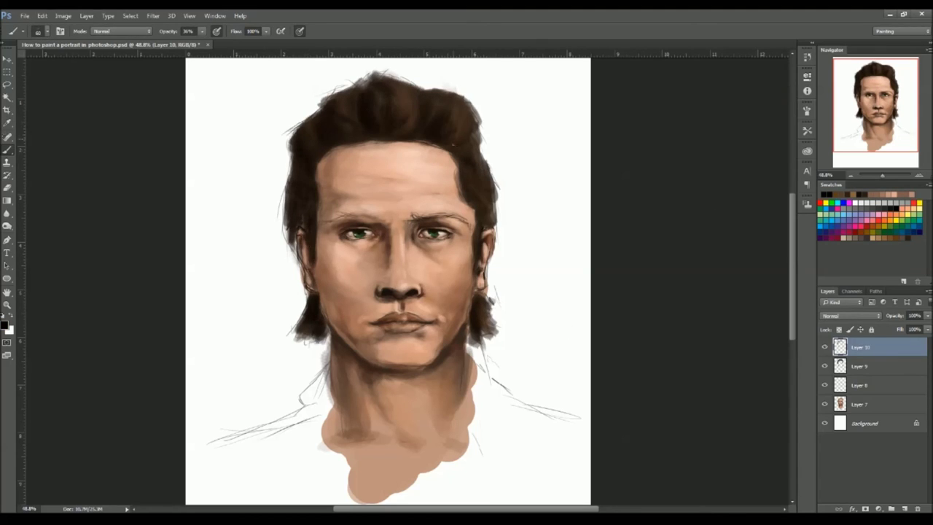
{"action": "left_click_drag", "start_coordinate": [481, 172], "coordinate": [489, 214]}
{"action": "left_click_drag", "start_coordinate": [284, 180], "coordinate": [285, 229]}
{"action": "left_click_drag", "start_coordinate": [474, 233], "coordinate": [474, 264]}
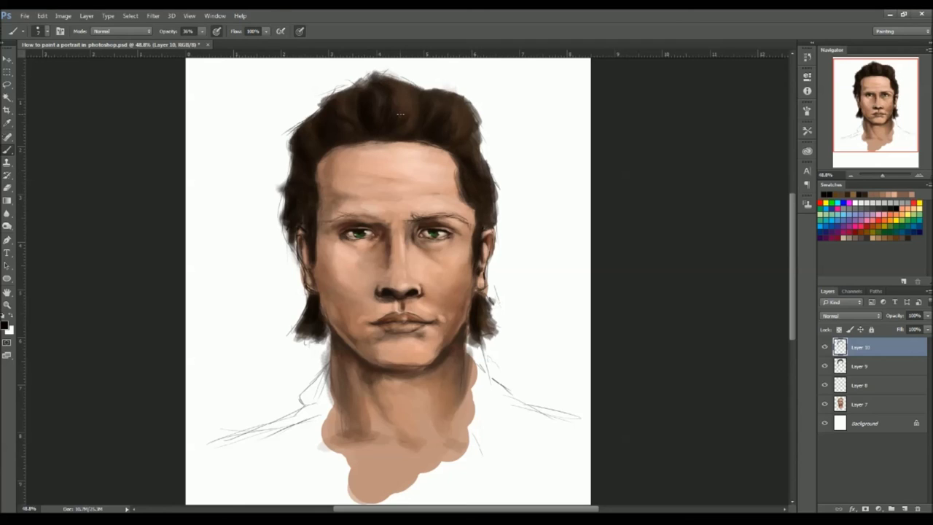
Pick a light tan swatch with a smaller brush and merge the hair shading layer down into Layer 9
{"action": "left_click", "coordinate": [414, 100], "text": "alt"}
{"action": "left_click", "coordinate": [875, 366]}
{"action": "left_click", "coordinate": [875, 237]}
{"action": "key", "text": "bracketleft"}
{"action": "key", "text": "bracketleft"}
{"action": "key", "text": "bracketleft"}
{"action": "key", "text": "bracketleft"}
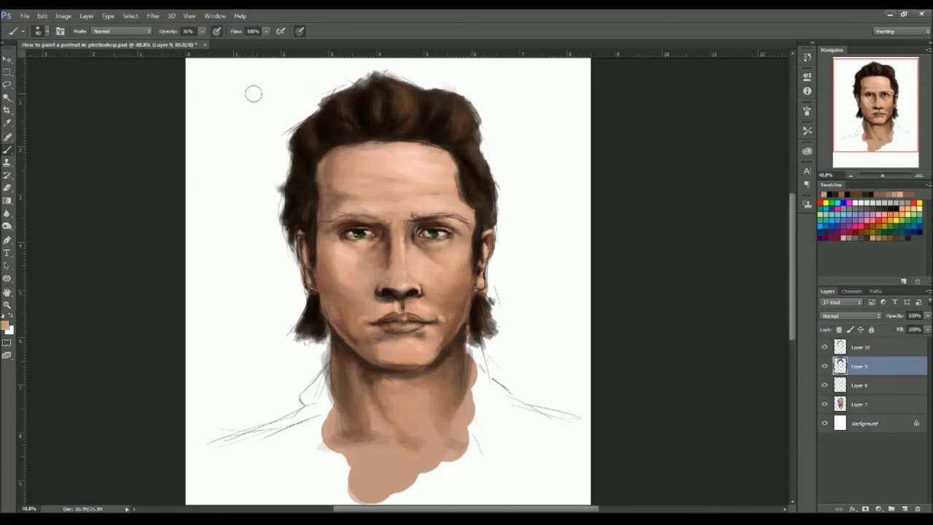
{"action": "left_click", "coordinate": [875, 347]}
{"action": "key", "text": "ctrl+e"}
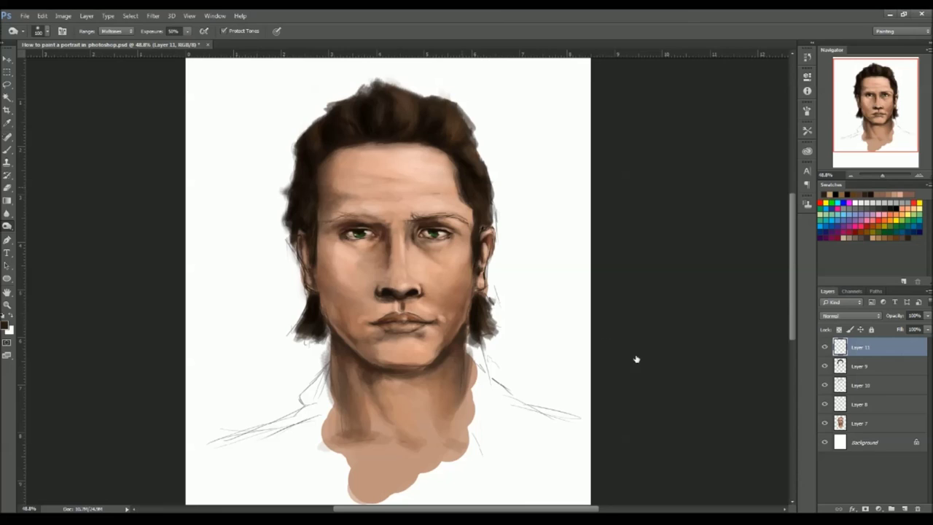
Fill in both eyebrows in dark brown on Layer 11, varying the brush size
{"action": "left_click", "coordinate": [556, 311]}
{"action": "left_click_drag", "start_coordinate": [413, 217], "coordinate": [414, 218]}
{"action": "key", "text": "b"}
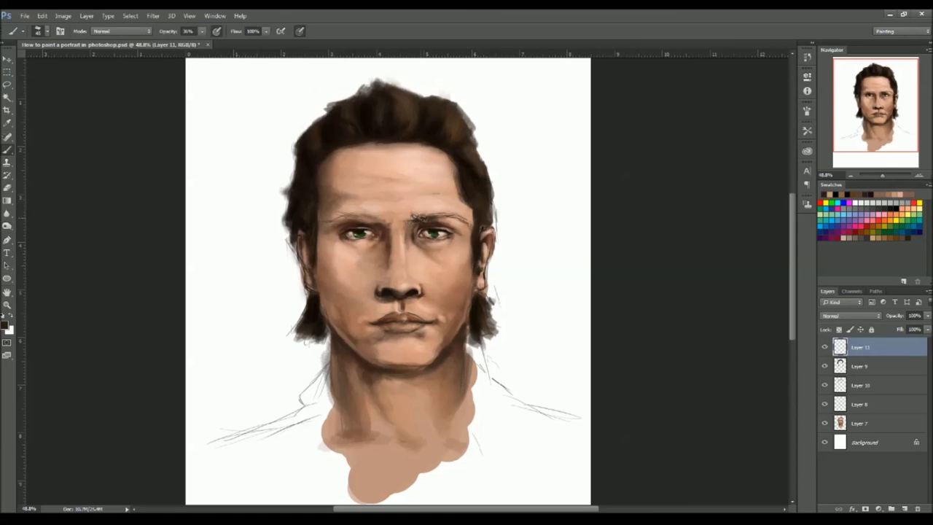
{"action": "mouse_move", "coordinate": [420, 218]}
{"action": "left_mouse_down"}
{"action": "mouse_move", "coordinate": [482, 231]}
{"action": "mouse_move", "coordinate": [464, 218]}
{"action": "mouse_move", "coordinate": [471, 226]}
{"action": "mouse_move", "coordinate": [413, 215]}
{"action": "mouse_move", "coordinate": [358, 224]}
{"action": "mouse_move", "coordinate": [373, 226]}
{"action": "mouse_move", "coordinate": [371, 215]}
{"action": "mouse_move", "coordinate": [381, 219]}
{"action": "mouse_move", "coordinate": [362, 215]}
{"action": "mouse_move", "coordinate": [373, 213]}
{"action": "mouse_move", "coordinate": [377, 219]}
{"action": "mouse_move", "coordinate": [344, 210]}
{"action": "mouse_move", "coordinate": [325, 217]}
{"action": "mouse_move", "coordinate": [383, 217]}
{"action": "mouse_move", "coordinate": [342, 217]}
{"action": "left_mouse_up"}
{"action": "key", "text": "]"}
{"action": "key", "text": "]"}
{"action": "key", "text": "]"}
{"action": "key", "text": "bracketright"}
{"action": "key", "text": "bracketright"}
{"action": "key", "text": "bracketleft"}
{"action": "key", "text": "bracketleft"}
{"action": "key", "text": "bracketleft"}
{"action": "key", "text": "bracketleft"}
{"action": "key", "text": "bracketleft"}
{"action": "key", "text": "bracketleft"}
Refine the right-hand eyebrow with a small brush, using black, a brown swatch and a colour sampled from the left-hand brow
{"action": "key", "text": "d"}
{"action": "key", "text": "bracketleft"}
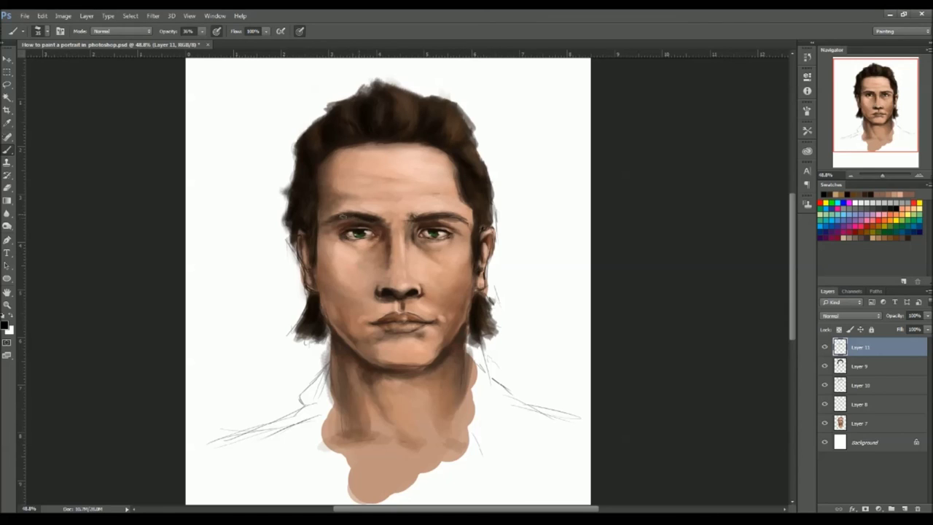
{"action": "left_click_drag", "start_coordinate": [416, 216], "coordinate": [436, 216]}
{"action": "left_click", "coordinate": [895, 237]}
{"action": "key", "text": "bracketleft"}
{"action": "key", "text": "bracketleft"}
{"action": "key", "text": "bracketleft"}
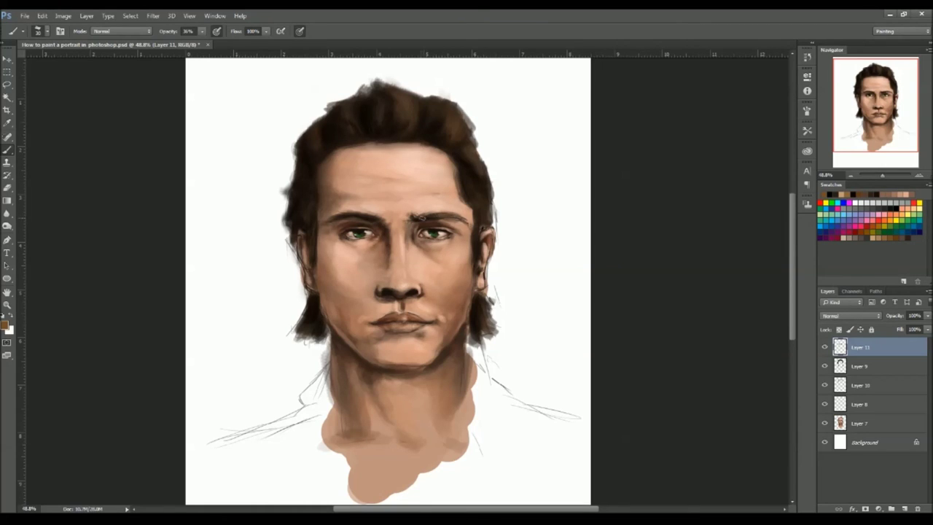
{"action": "left_click", "coordinate": [366, 219], "text": "alt"}
{"action": "left_click_drag", "start_coordinate": [435, 213], "coordinate": [449, 215]}
Deepen the shadows along the right-hand jaw and around both ears with a dark colour sampled from the hair
{"action": "left_click", "coordinate": [478, 320], "text": "alt"}
{"action": "key", "text": "bracketright"}
{"action": "key", "text": "bracketright"}
{"action": "left_click_drag", "start_coordinate": [466, 323], "coordinate": [447, 347]}
{"action": "left_click_drag", "start_coordinate": [475, 275], "coordinate": [472, 313]}
{"action": "mouse_move", "coordinate": [315, 269]}
{"action": "left_mouse_down"}
{"action": "mouse_move", "coordinate": [325, 325]}
{"action": "mouse_move", "coordinate": [306, 280]}
{"action": "left_mouse_up"}
{"action": "left_click_drag", "start_coordinate": [304, 245], "coordinate": [305, 261]}
{"action": "left_click_drag", "start_coordinate": [479, 273], "coordinate": [480, 292]}
Darken the line between the lips and the left-hand side of the neck with a larger brush
{"action": "key", "text": "bracketright"}
{"action": "key", "text": "bracketright"}
{"action": "key", "text": "bracketright"}
{"action": "key", "text": "bracketright"}
{"action": "key", "text": "bracketright"}
{"action": "key", "text": "bracketright"}
{"action": "left_click_drag", "start_coordinate": [386, 320], "coordinate": [417, 321]}
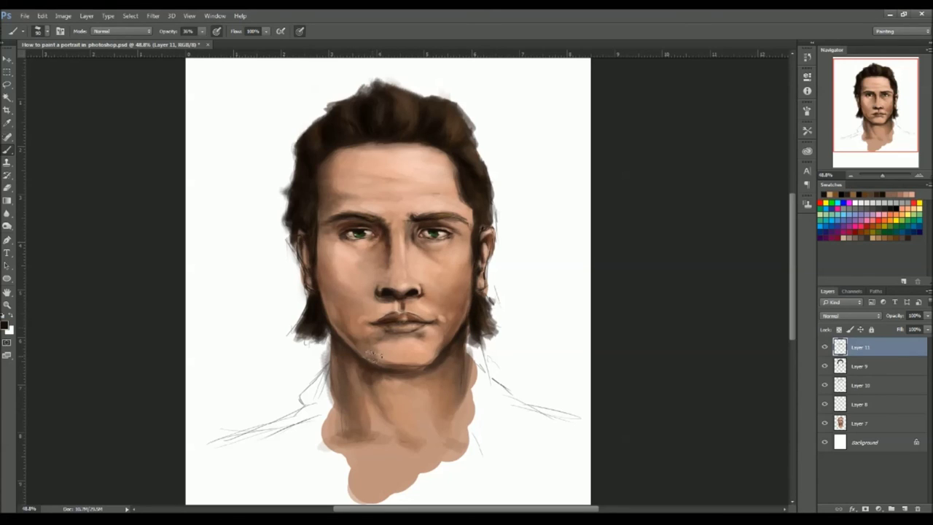
{"action": "left_click_drag", "start_coordinate": [340, 342], "coordinate": [336, 424]}
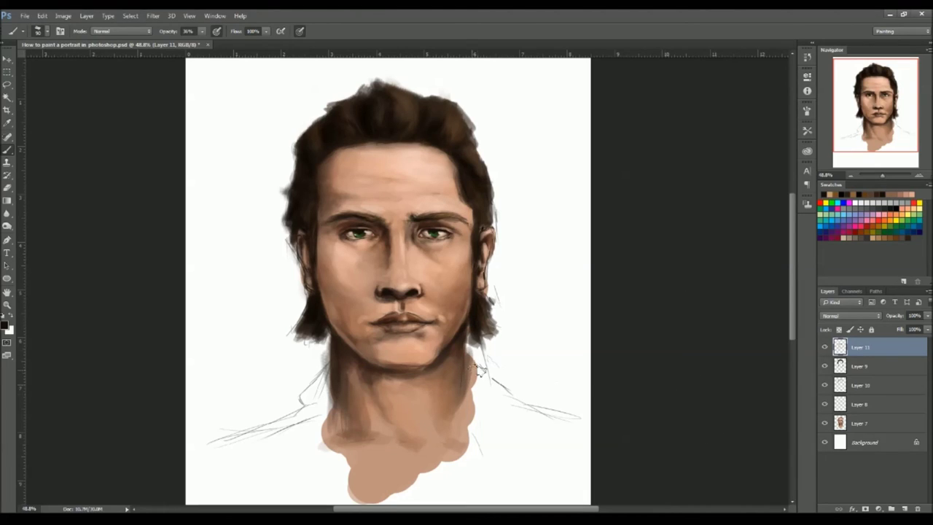